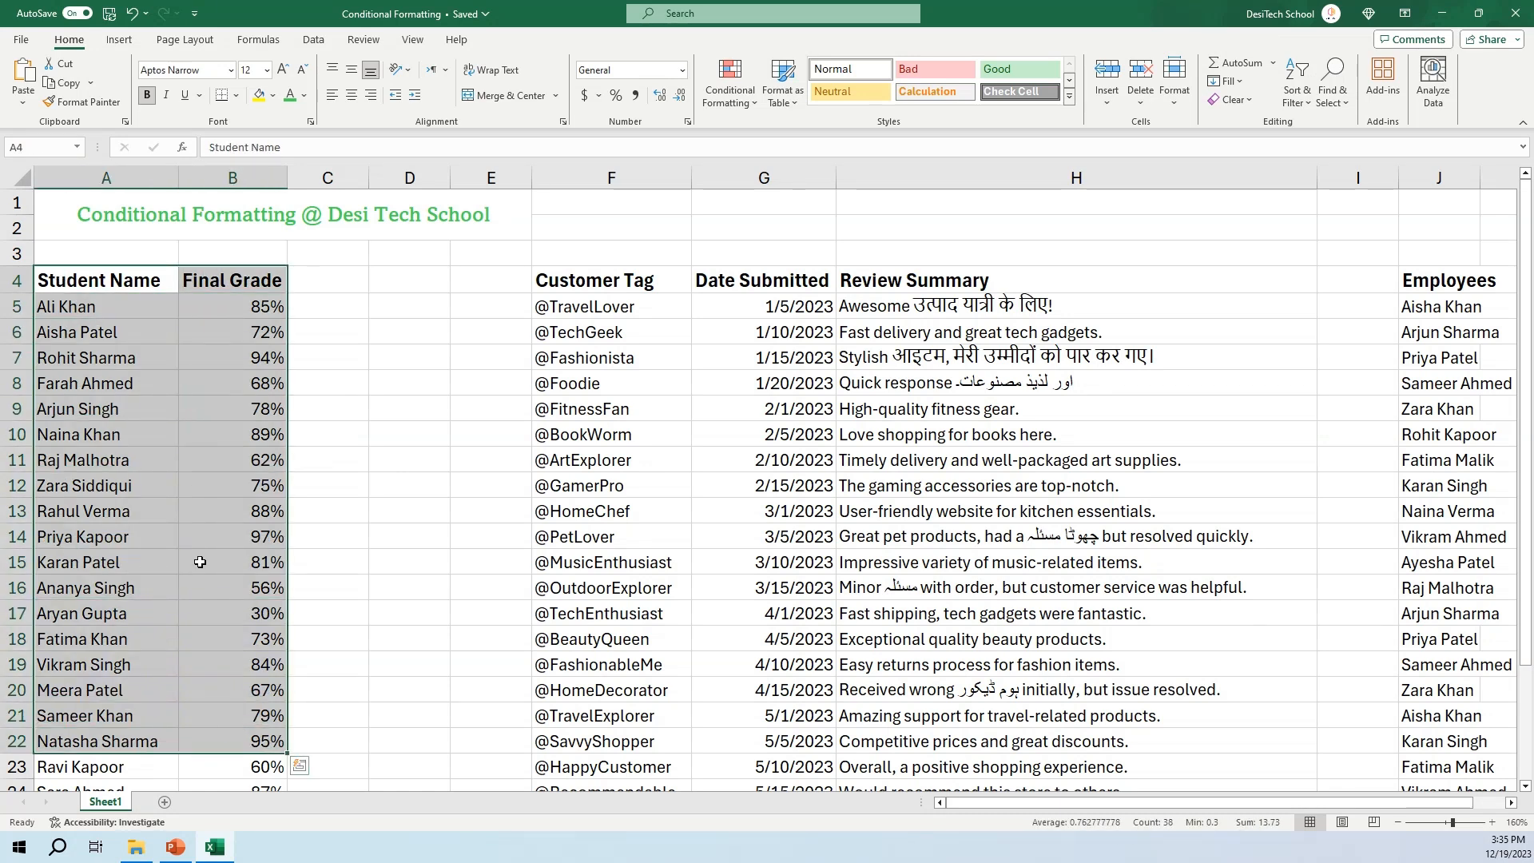
{"action": "left_click", "coordinate": [234, 462]}
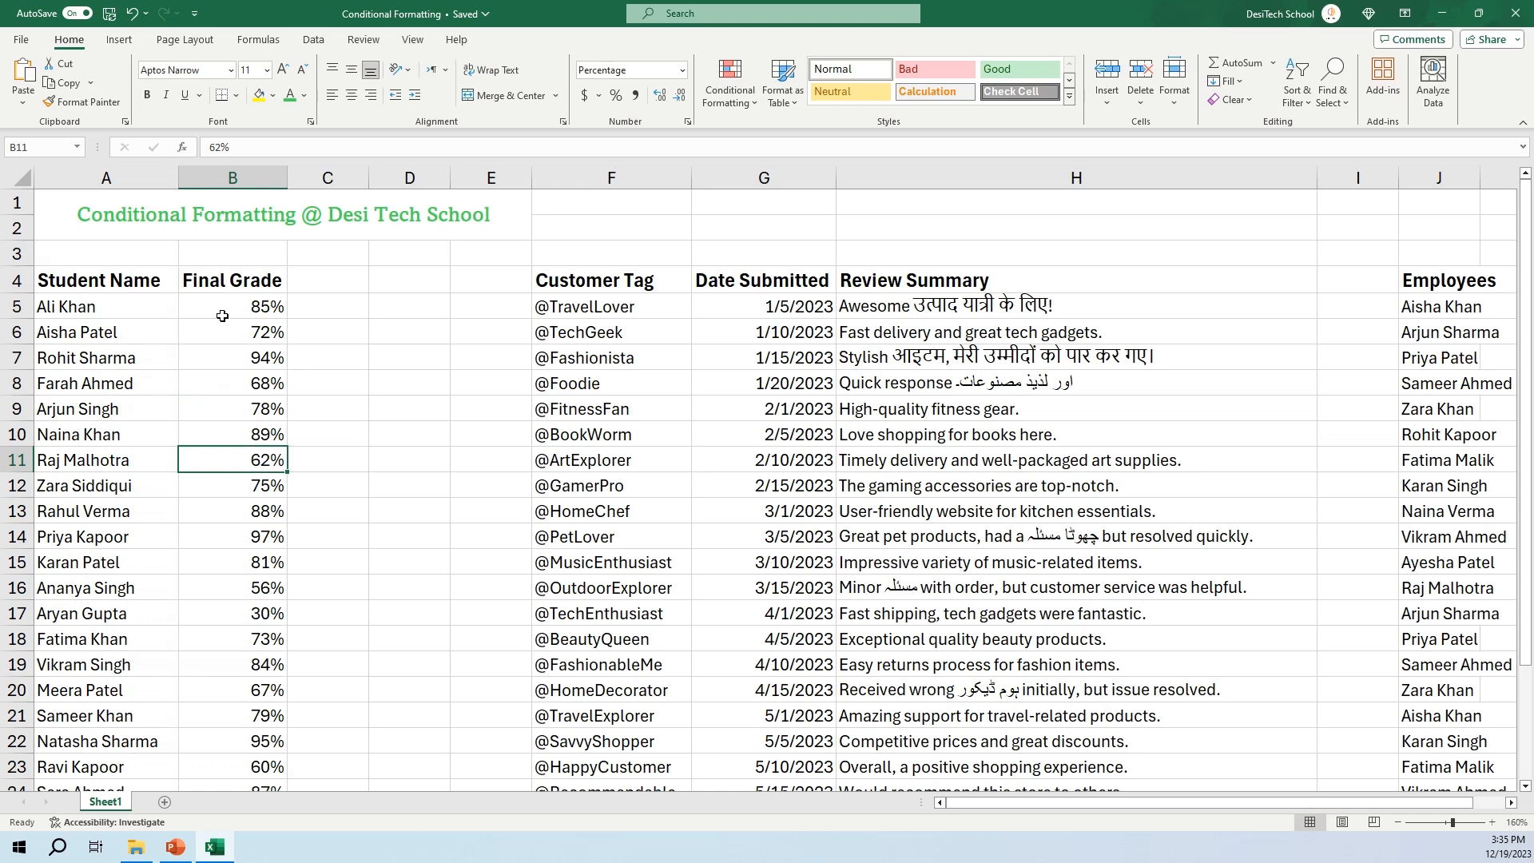
{"action": "left_click_drag", "start_coordinate": [222, 316], "coordinate": [229, 708]}
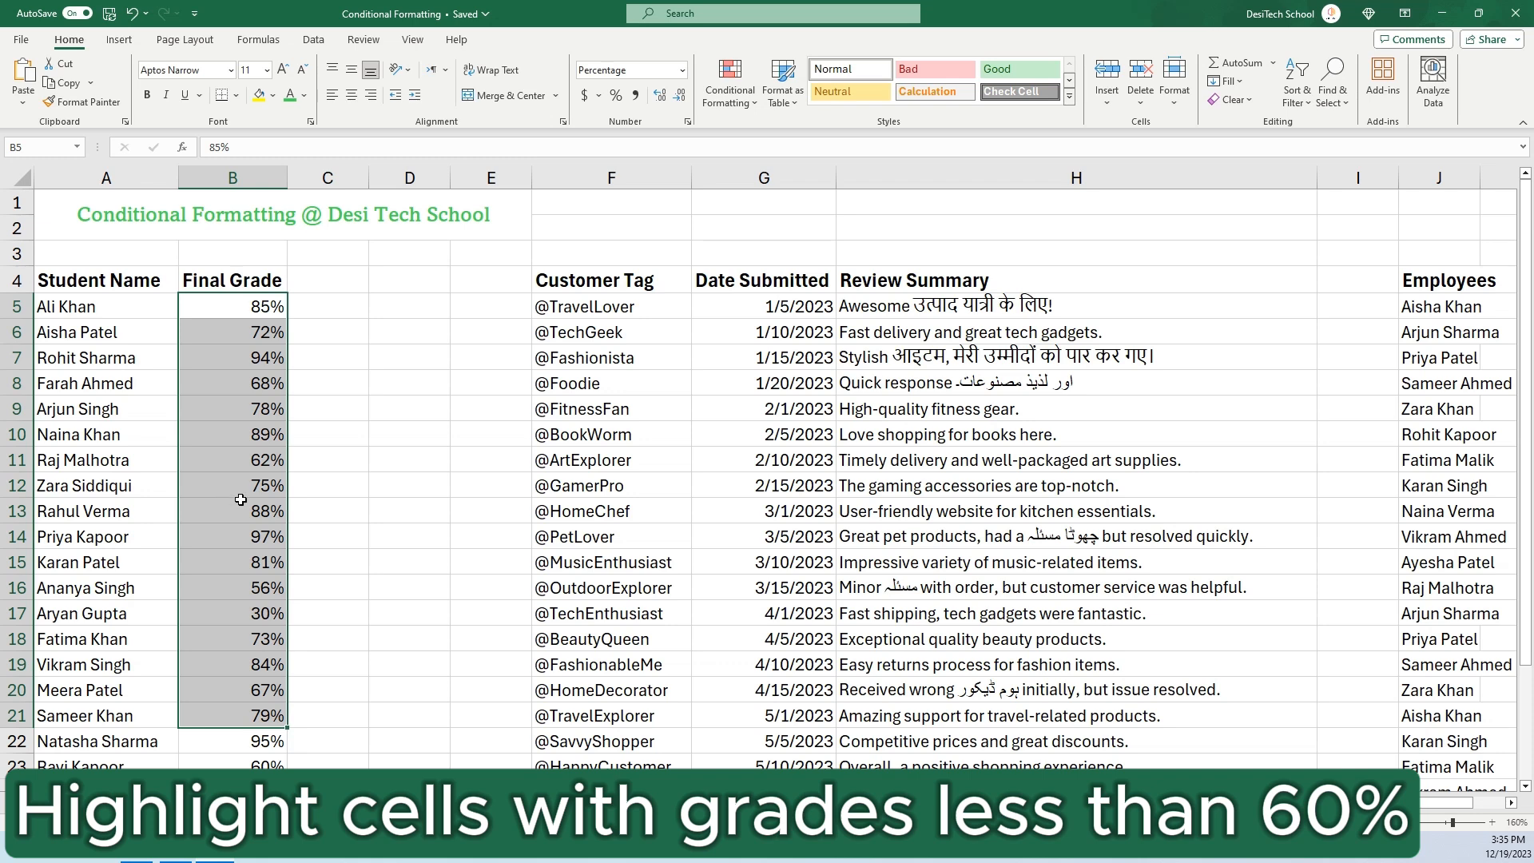
{"action": "left_click", "coordinate": [254, 586]}
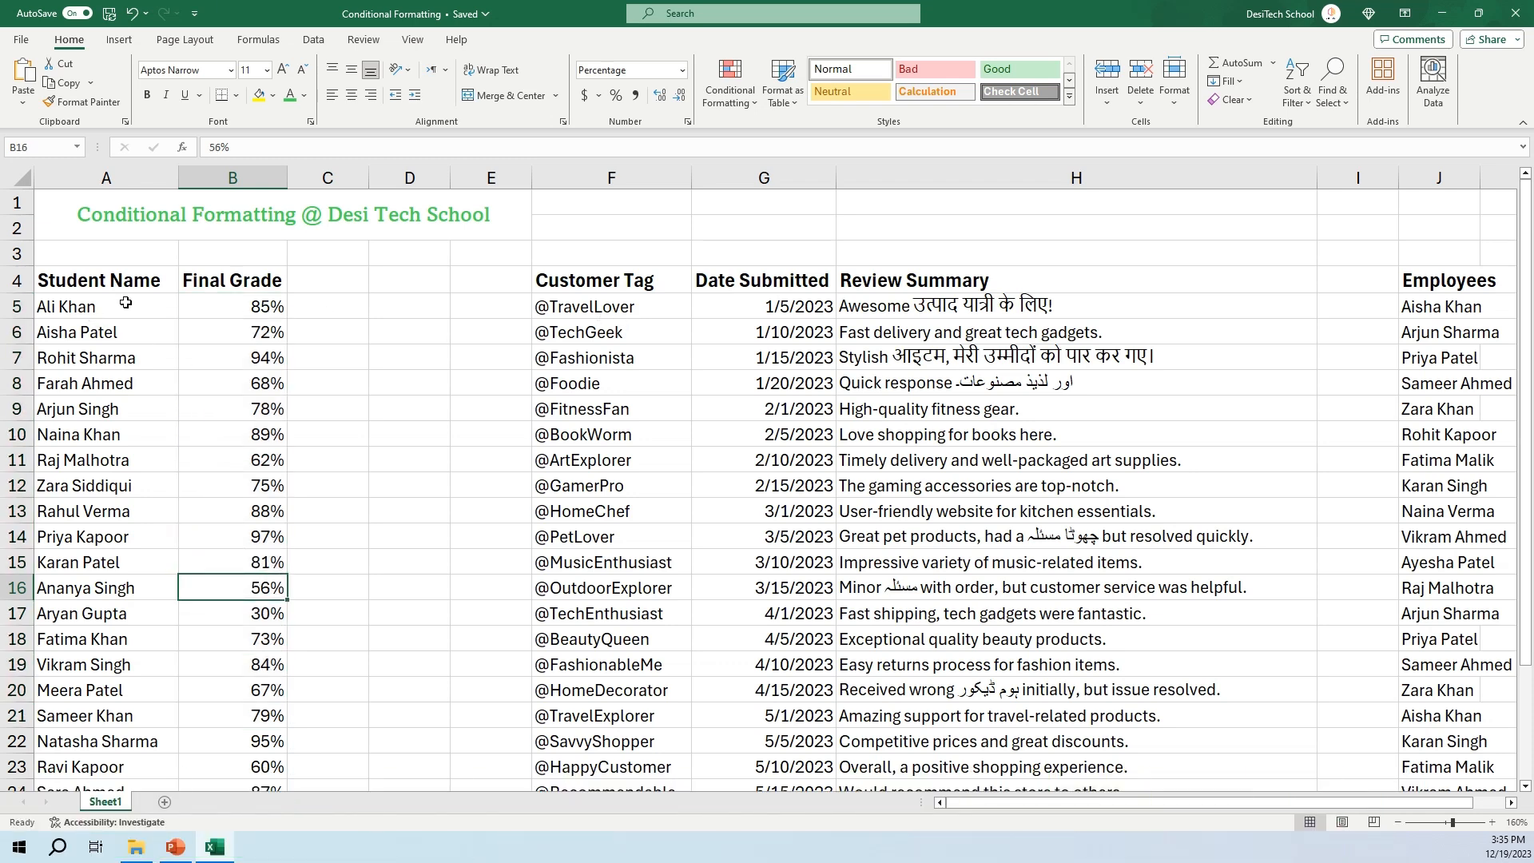
- Start a Less Than highlight rule on the student names and grades in A5:B29 with a threshold of 60%
{"action": "left_click_drag", "start_coordinate": [125, 303], "coordinate": [254, 611]}
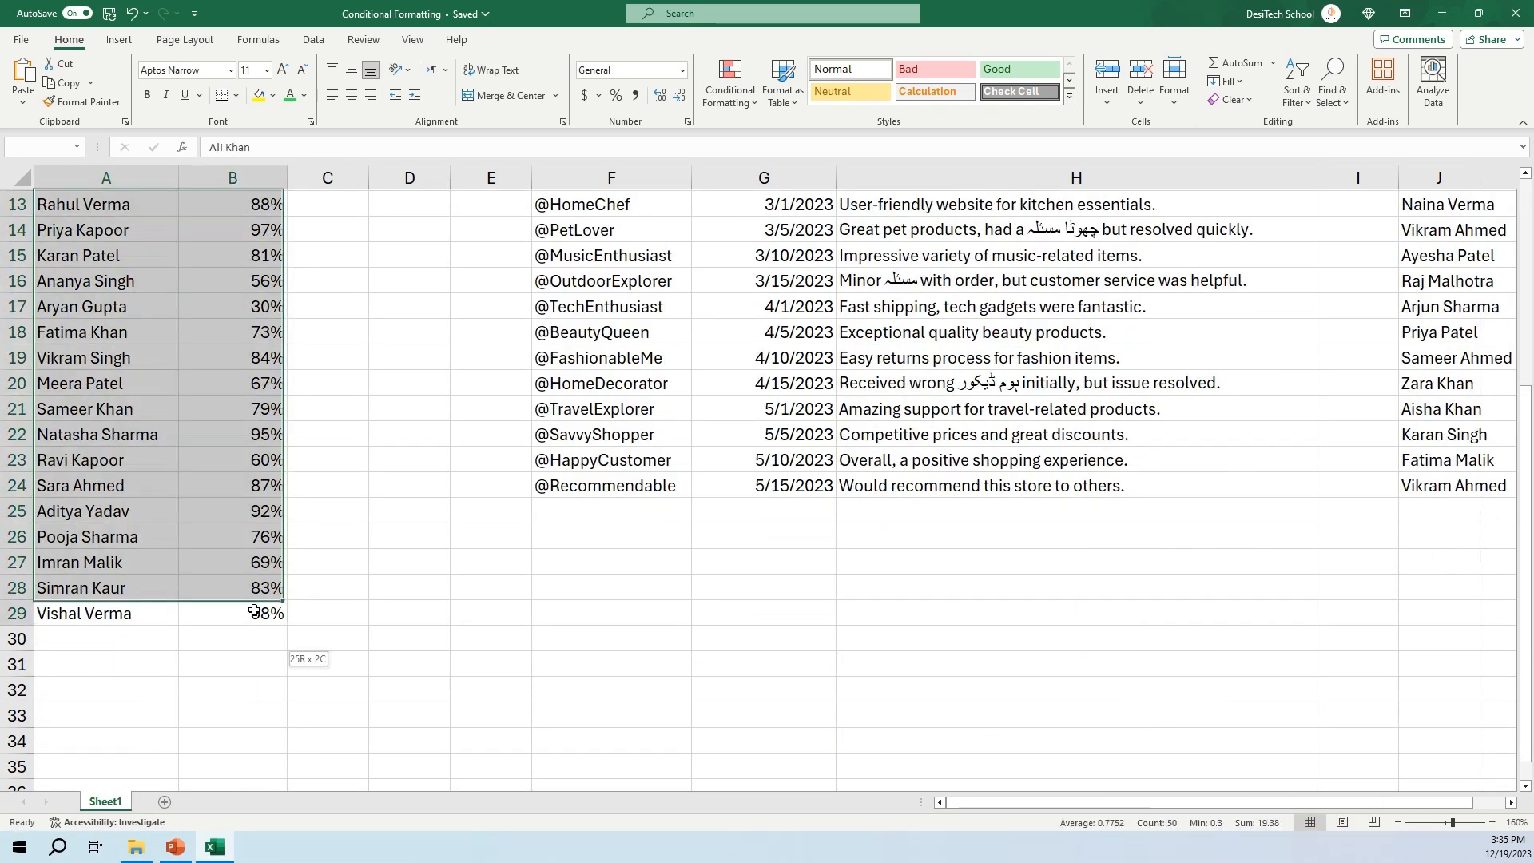
{"action": "scroll", "coordinate": [345, 551], "scroll_direction": "up", "scroll_amount": 4}
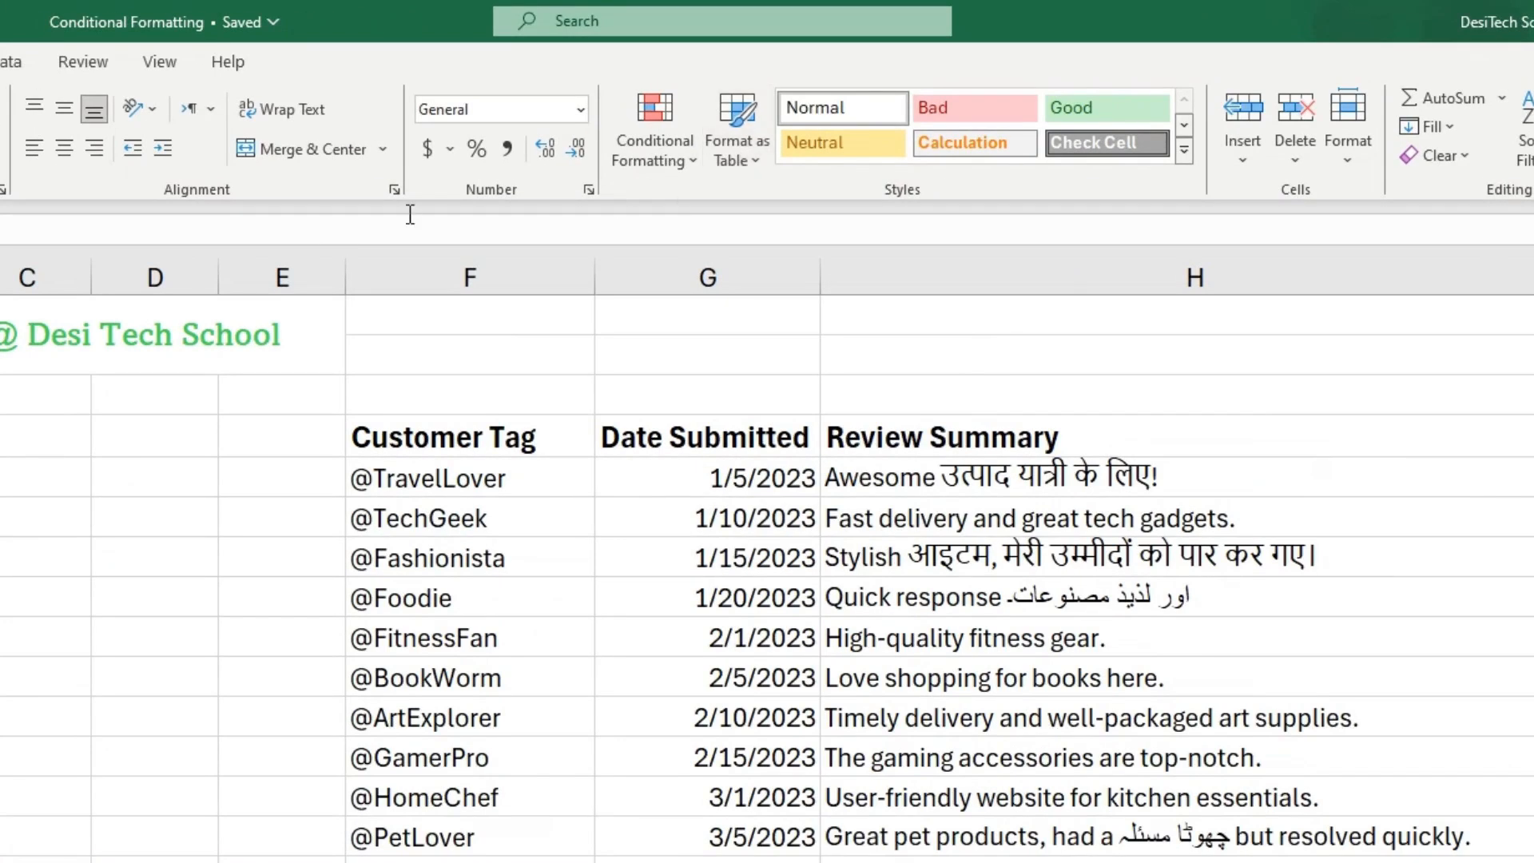
{"action": "left_click", "coordinate": [657, 162]}
{"action": "mouse_move", "coordinate": [698, 216]}
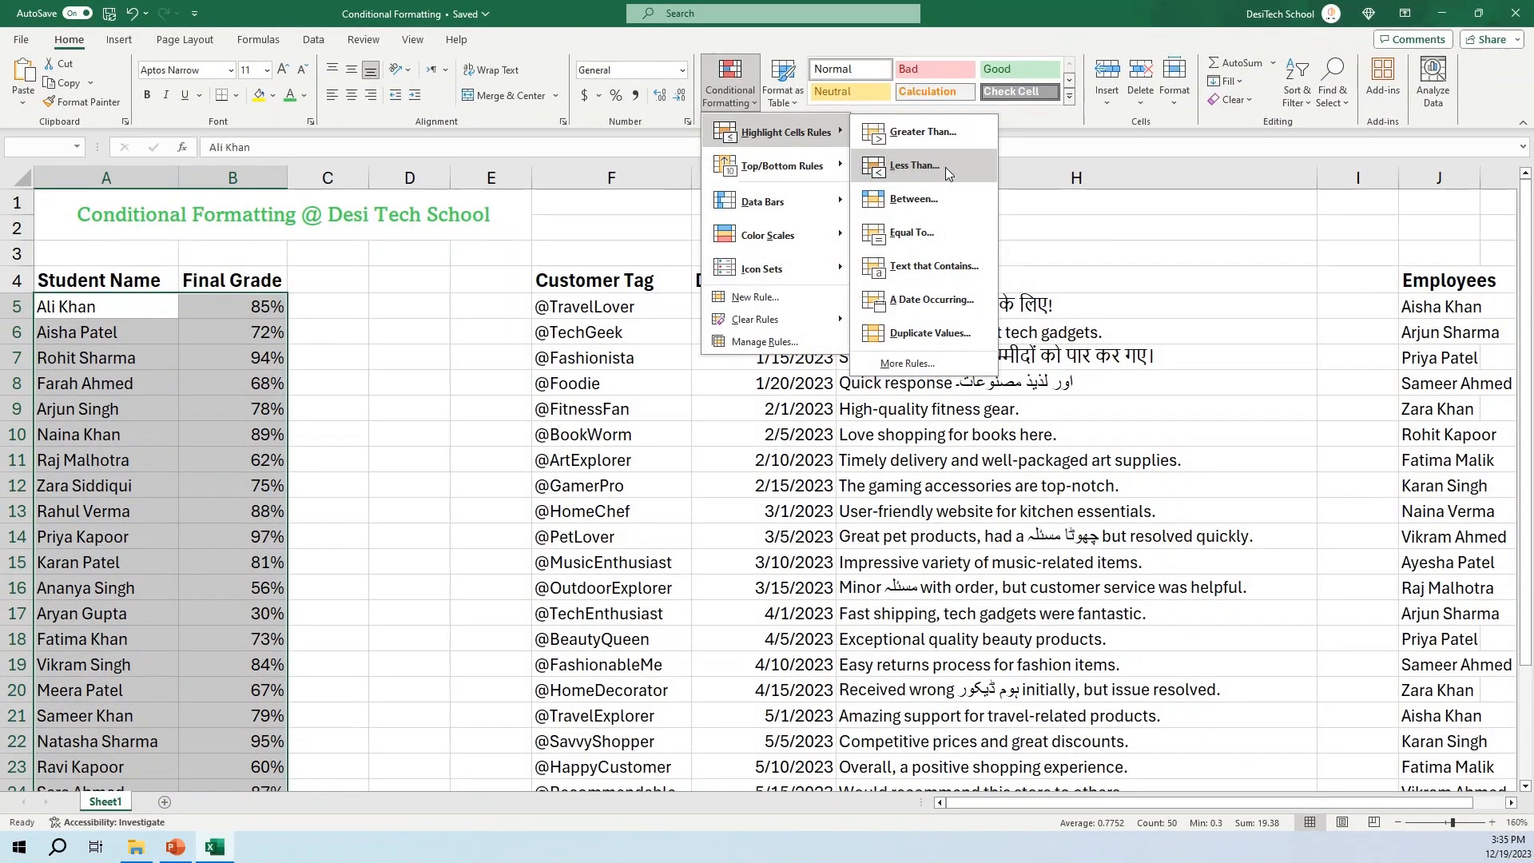
{"action": "left_click", "coordinate": [946, 166]}
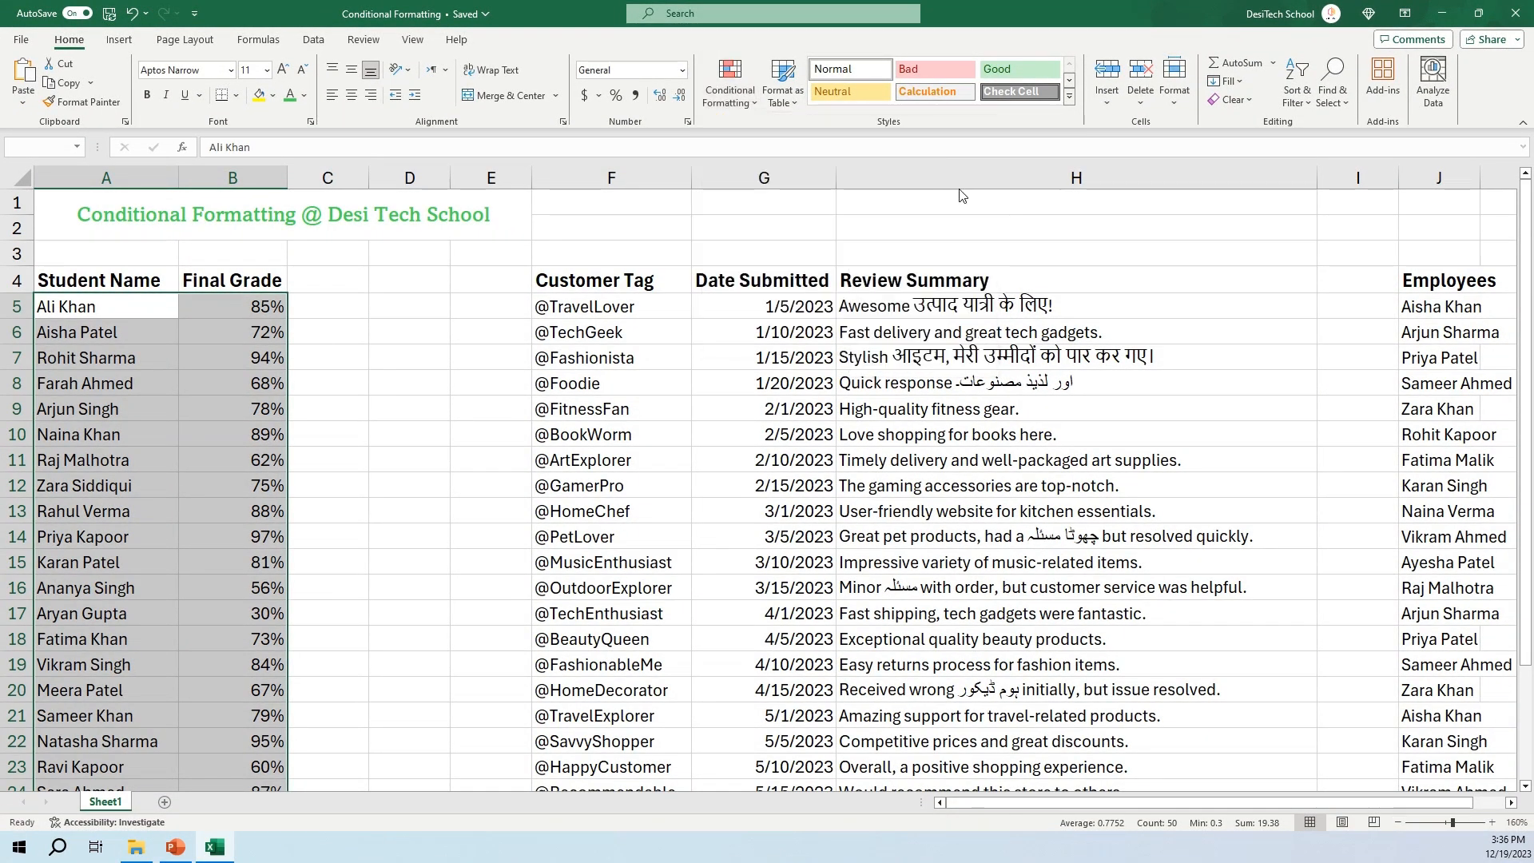
{"action": "left_click_drag", "start_coordinate": [979, 392], "coordinate": [725, 357]}
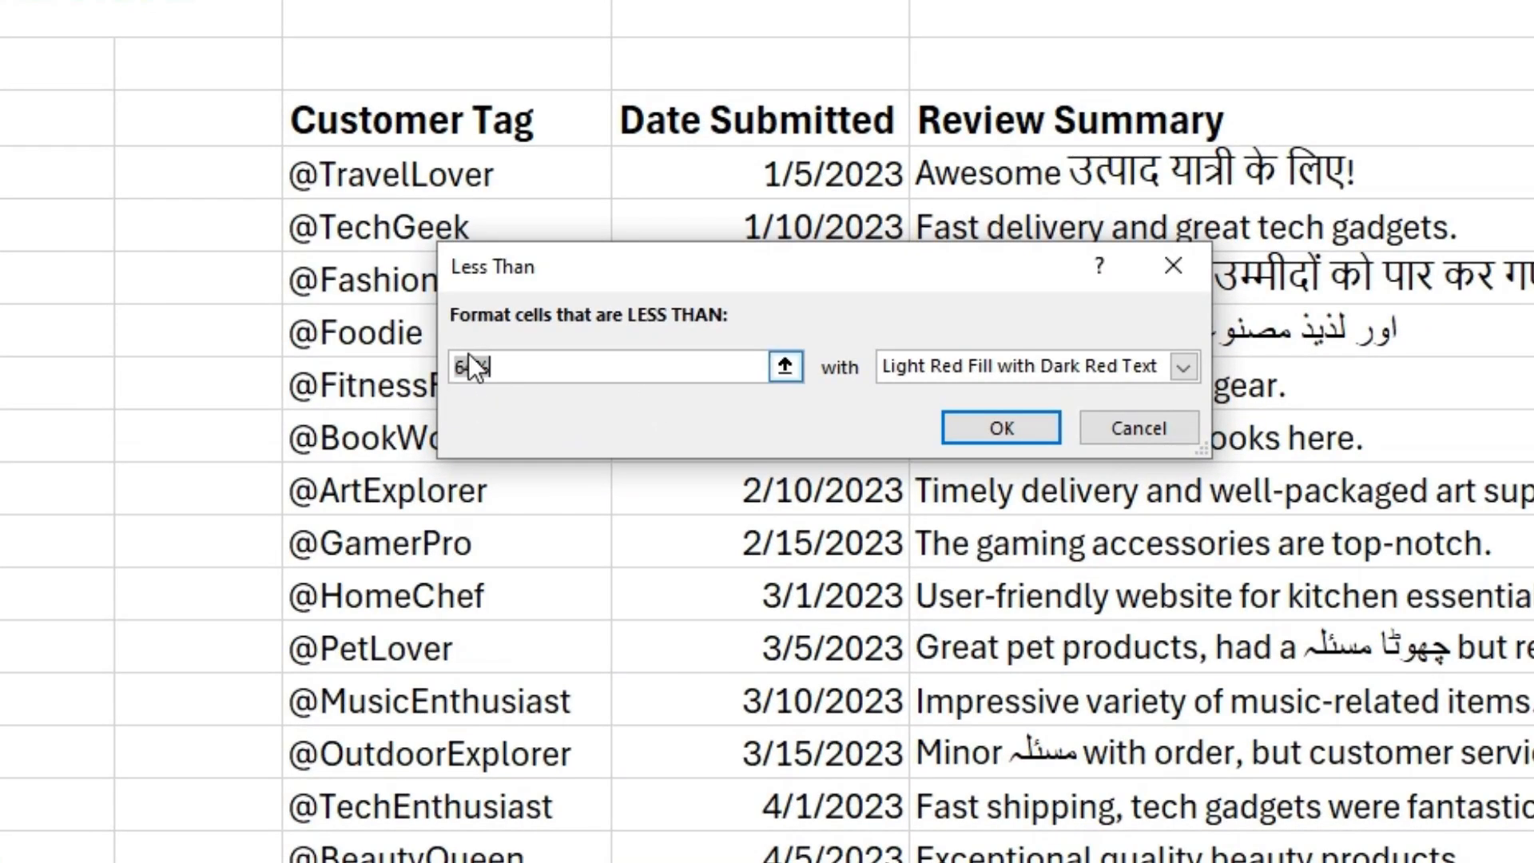
{"action": "left_click", "coordinate": [477, 366]}
{"action": "key", "text": "BackSpace"}
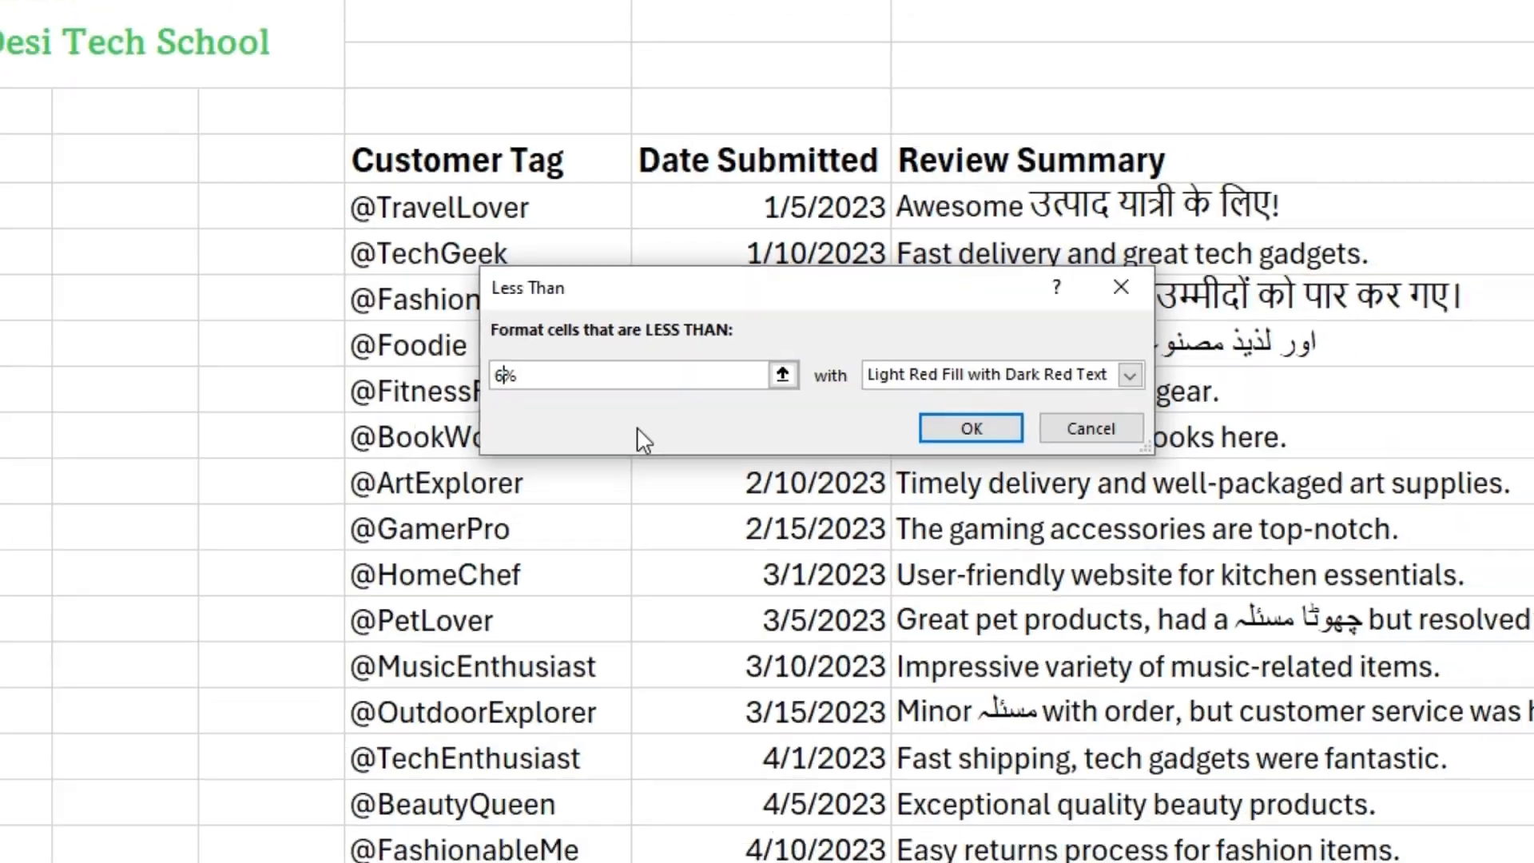
{"action": "type", "text": "0"}
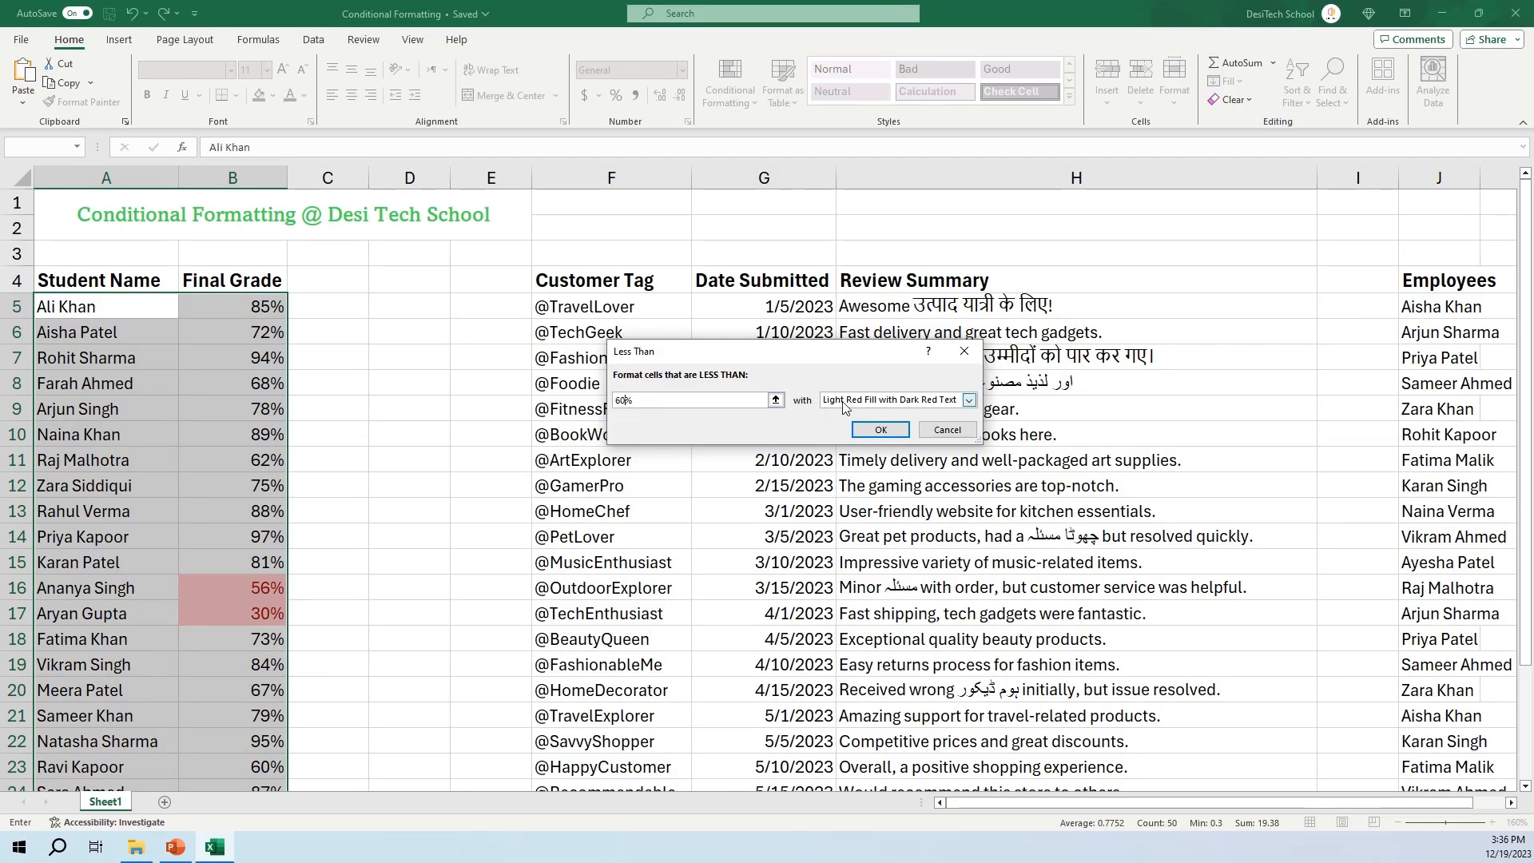
{"action": "left_click", "coordinate": [969, 401]}
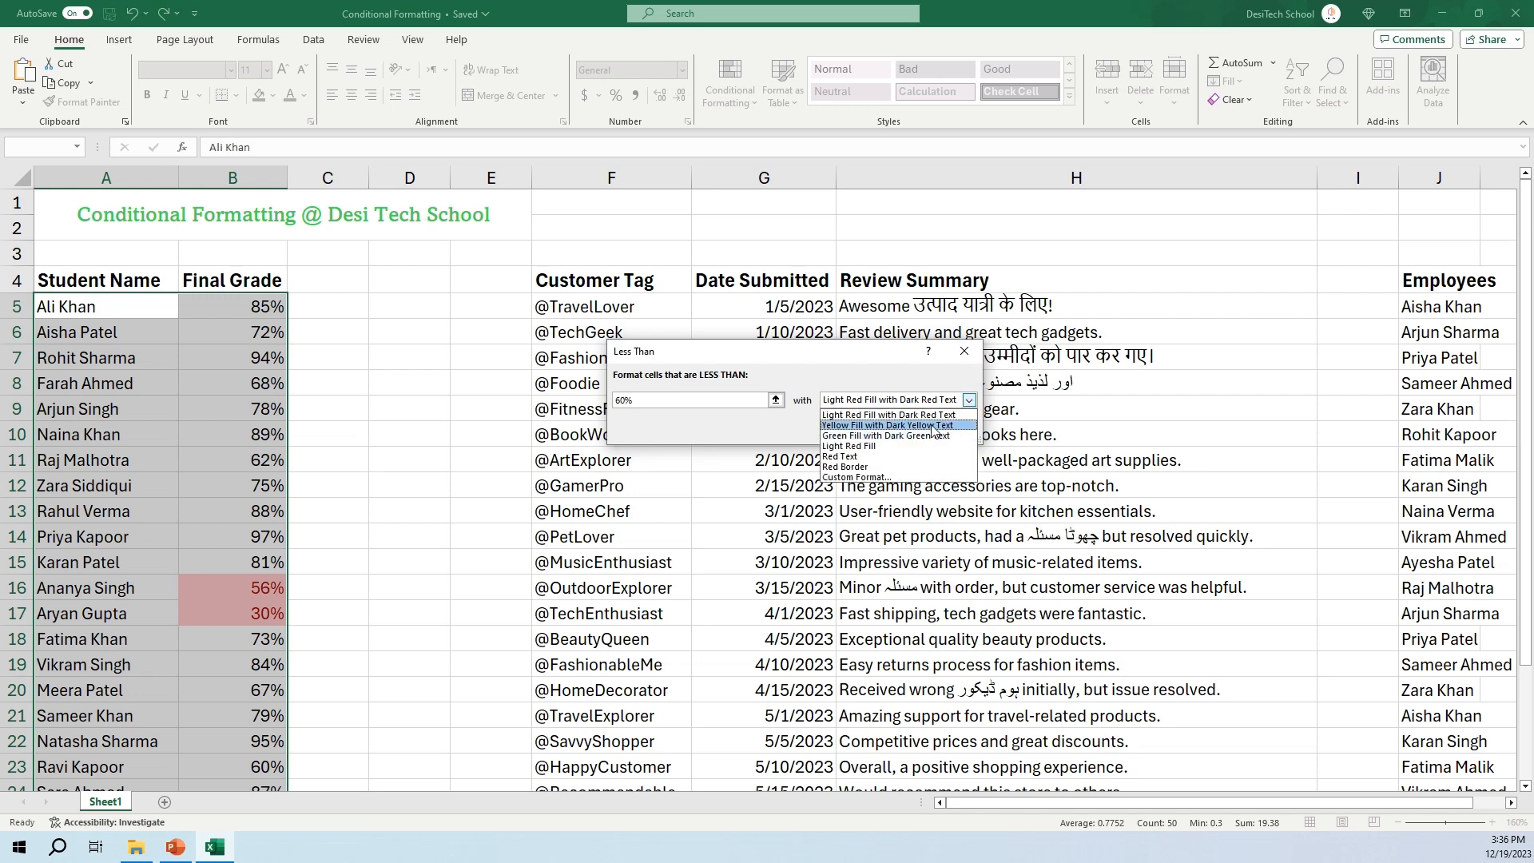
{"action": "left_click", "coordinate": [853, 478]}
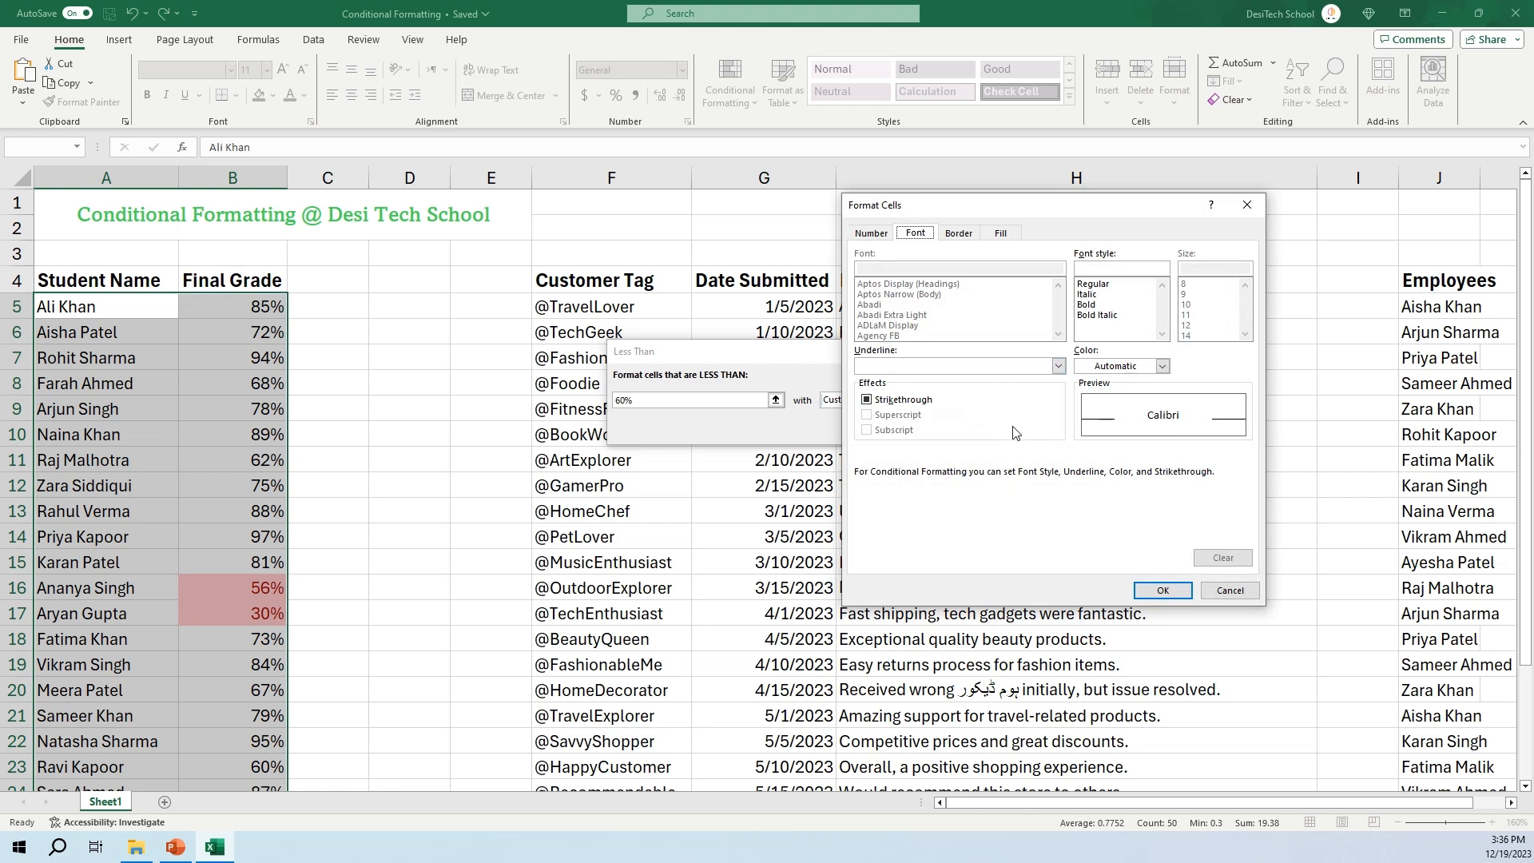
{"action": "left_click", "coordinate": [1089, 306]}
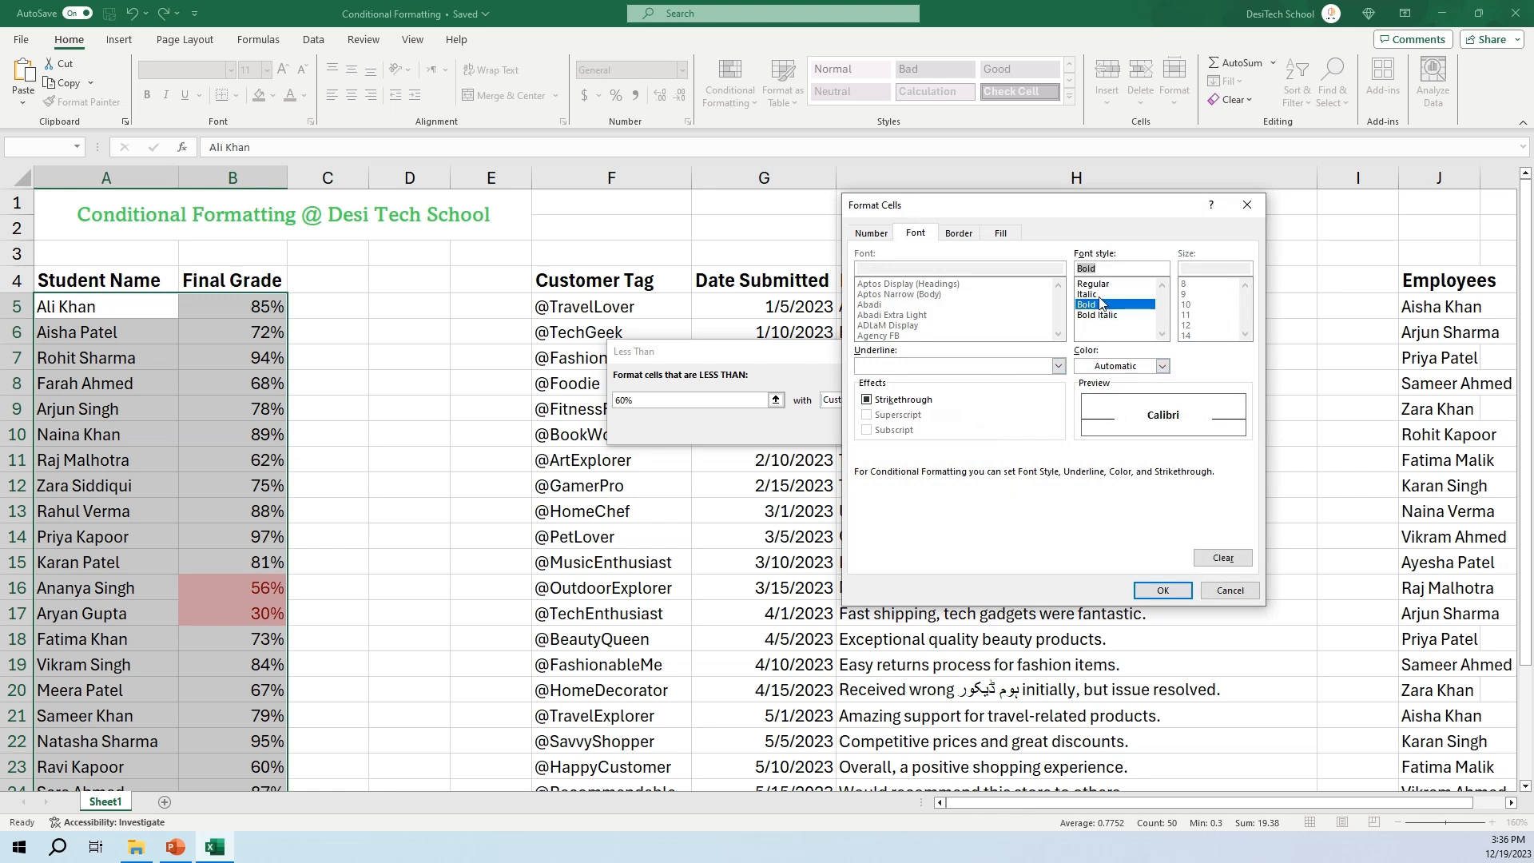
{"action": "left_click", "coordinate": [1099, 294]}
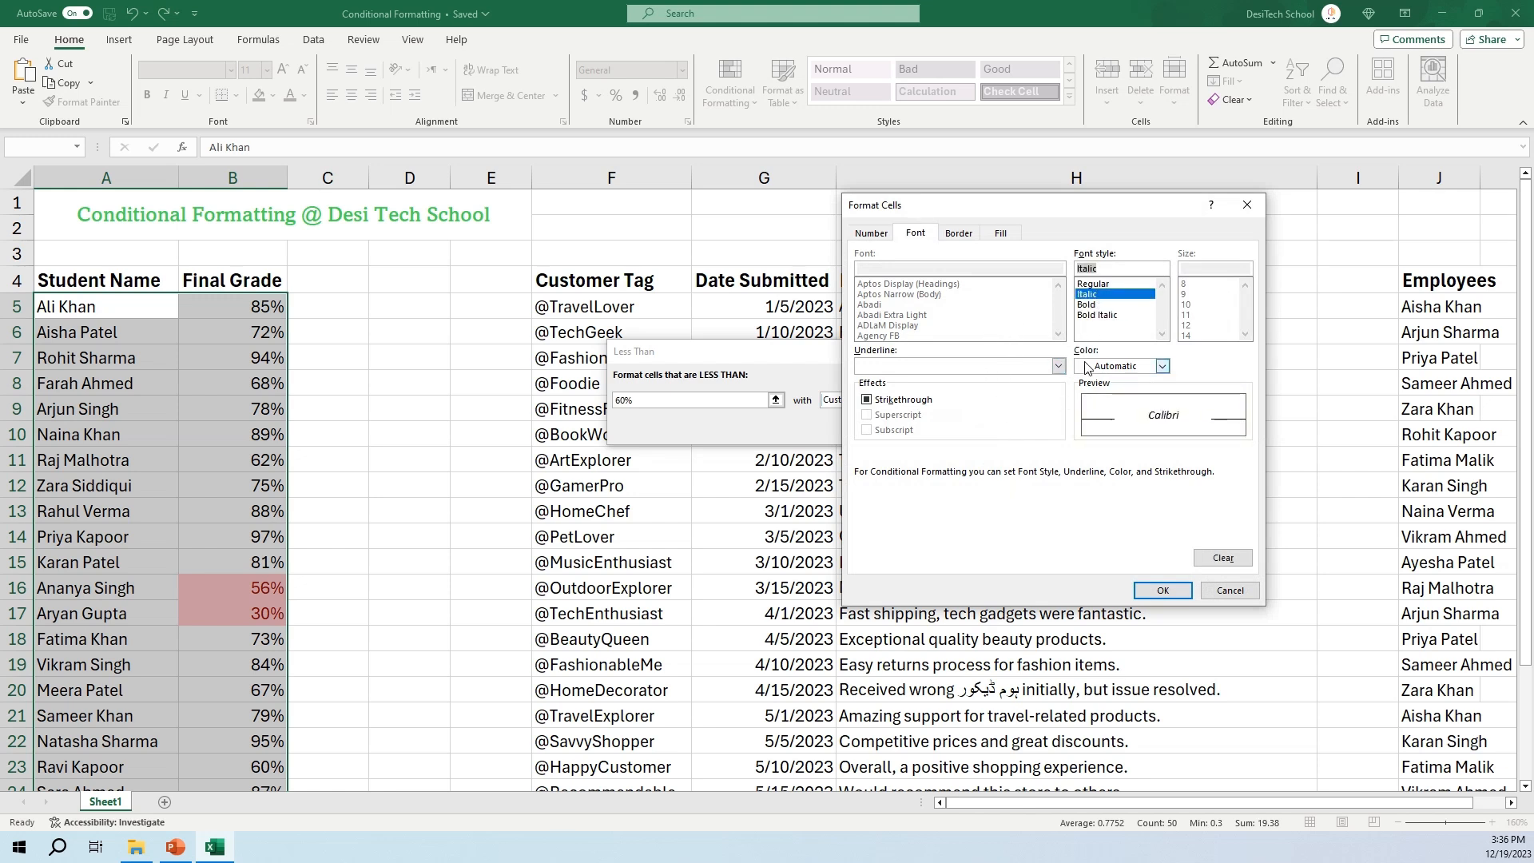
{"action": "left_click", "coordinate": [1162, 365]}
{"action": "left_click", "coordinate": [1008, 542]}
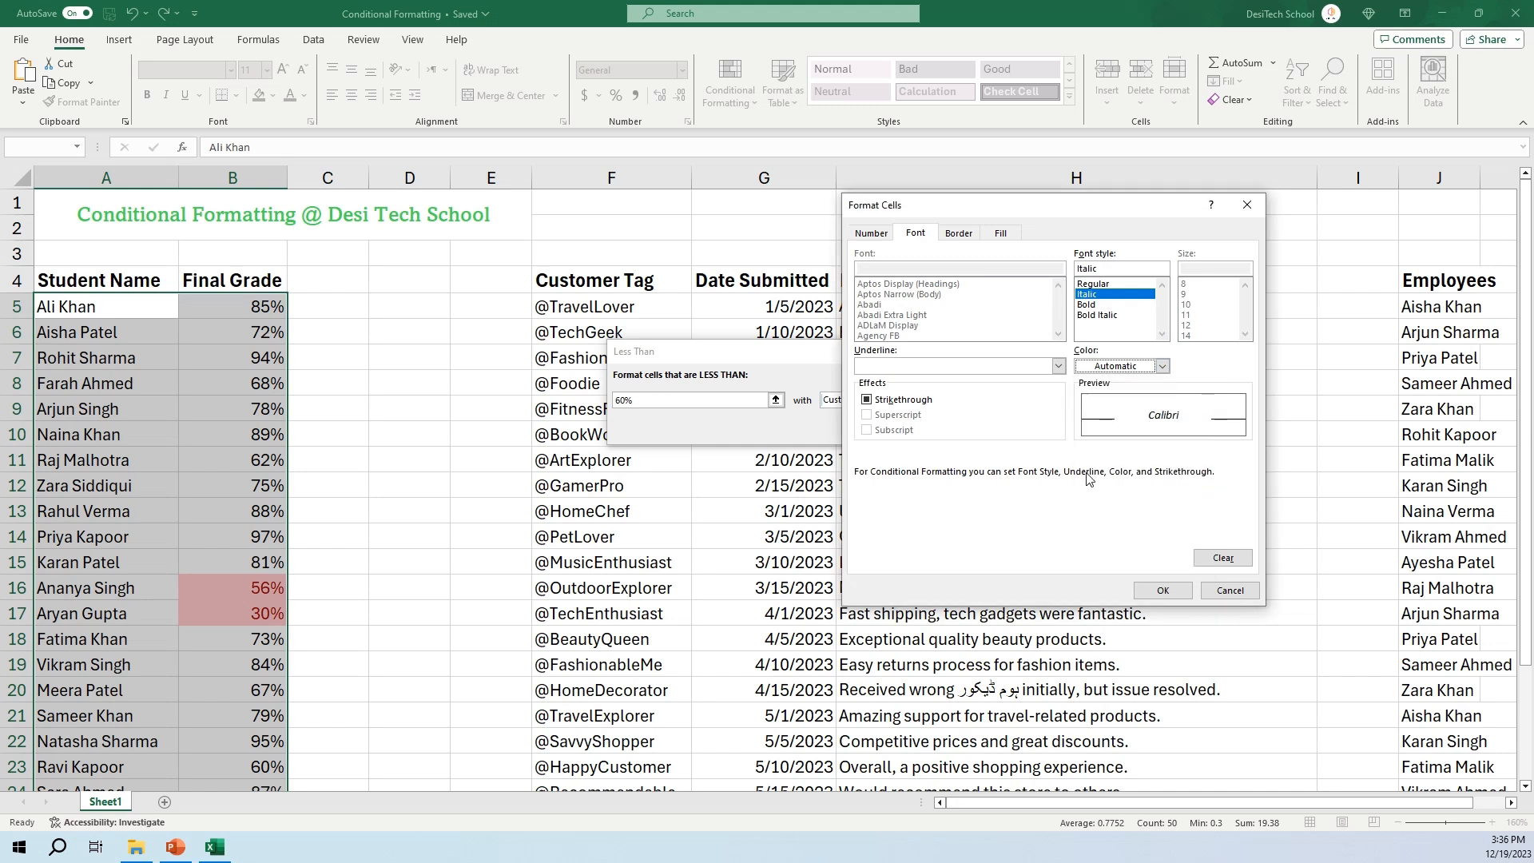
{"action": "left_click", "coordinate": [876, 236]}
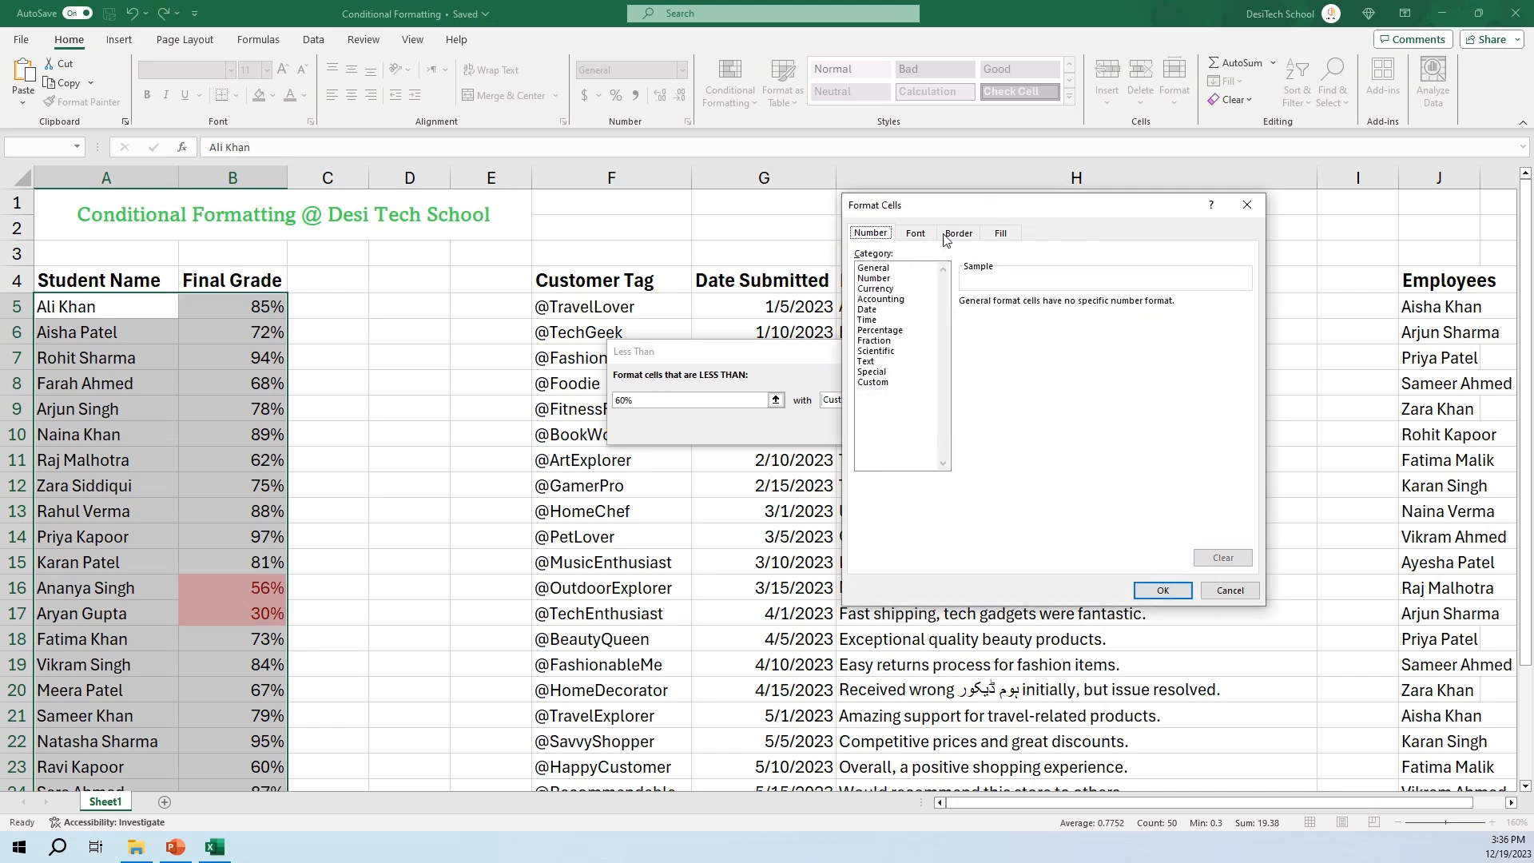
{"action": "left_click", "coordinate": [957, 233]}
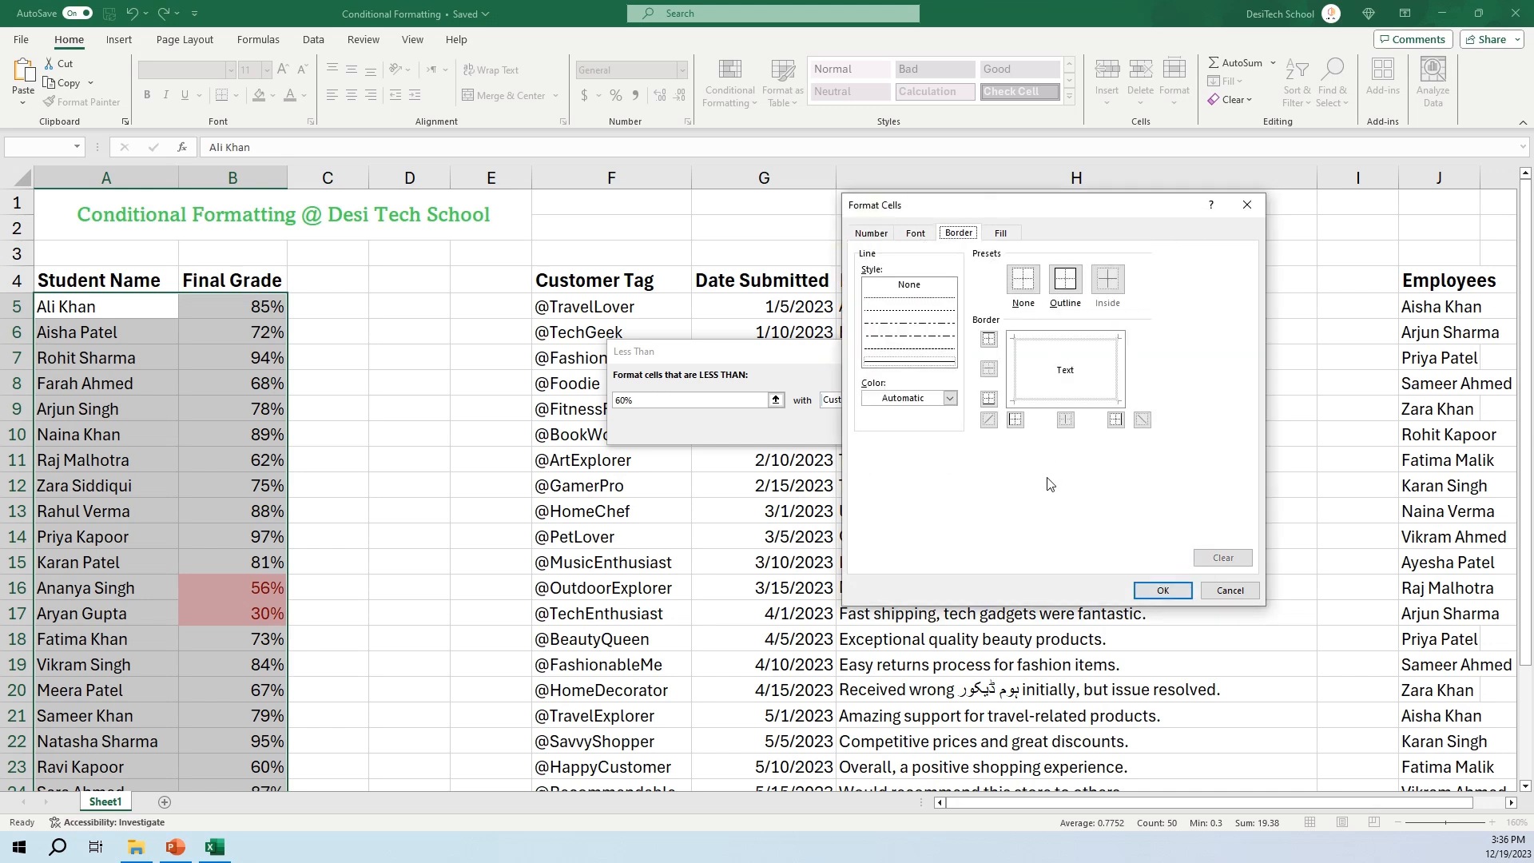
{"action": "left_click", "coordinate": [1229, 591]}
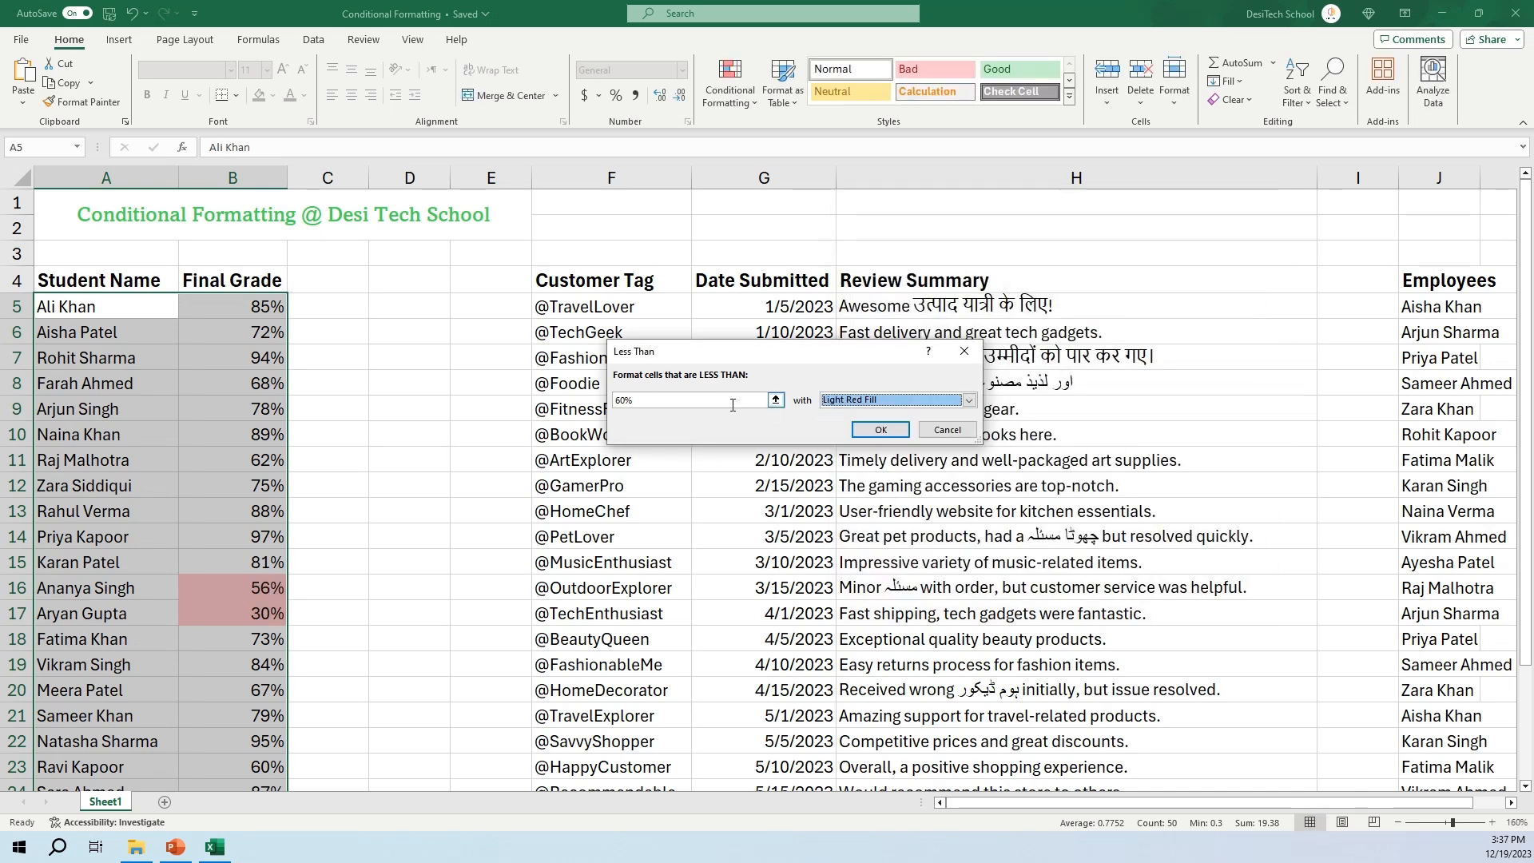
- Apply the less-than-60% rule with Light Red Fill and deselect the student range
{"action": "left_click", "coordinate": [866, 429]}
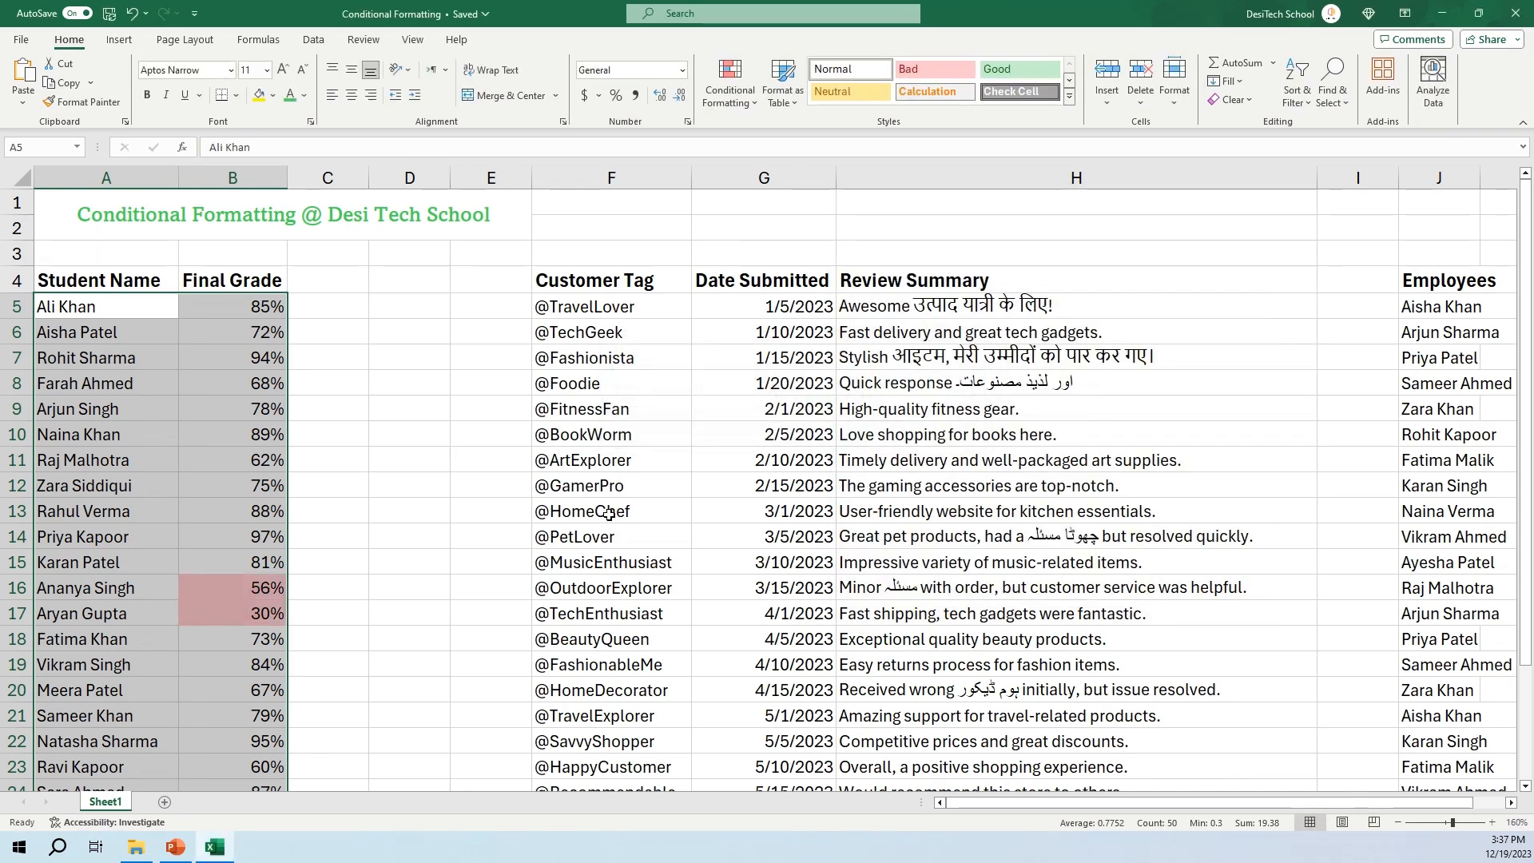
{"action": "left_click", "coordinate": [328, 612]}
- Examine the grades flagged in the Final Grade column and look over the customer review table
{"action": "scroll", "coordinate": [216, 587], "scroll_direction": "down", "scroll_amount": 1}
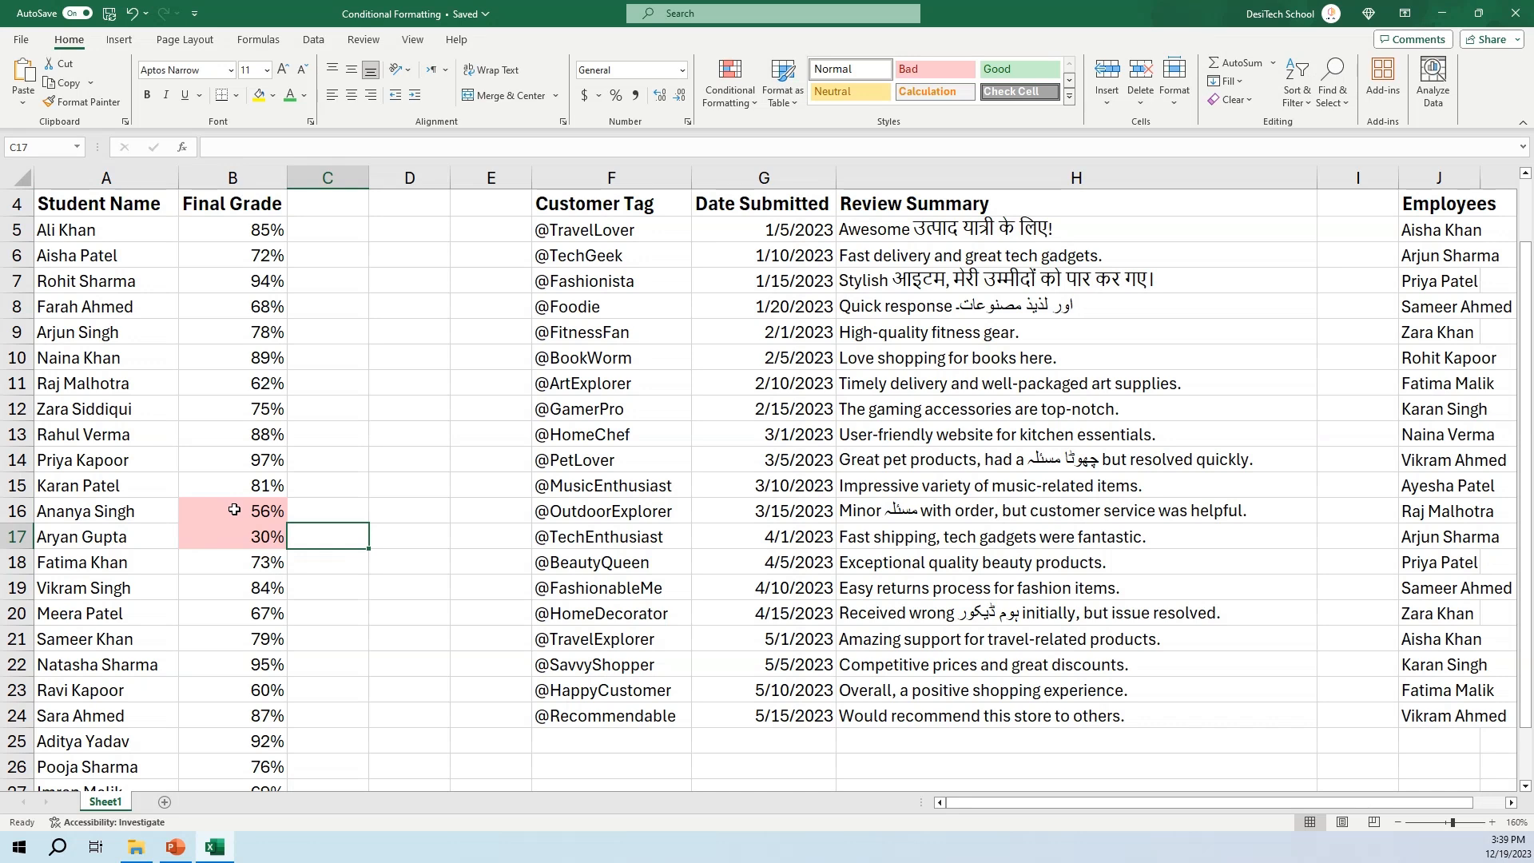
{"action": "left_click_drag", "start_coordinate": [234, 509], "coordinate": [232, 537]}
{"action": "left_click", "coordinate": [239, 595]}
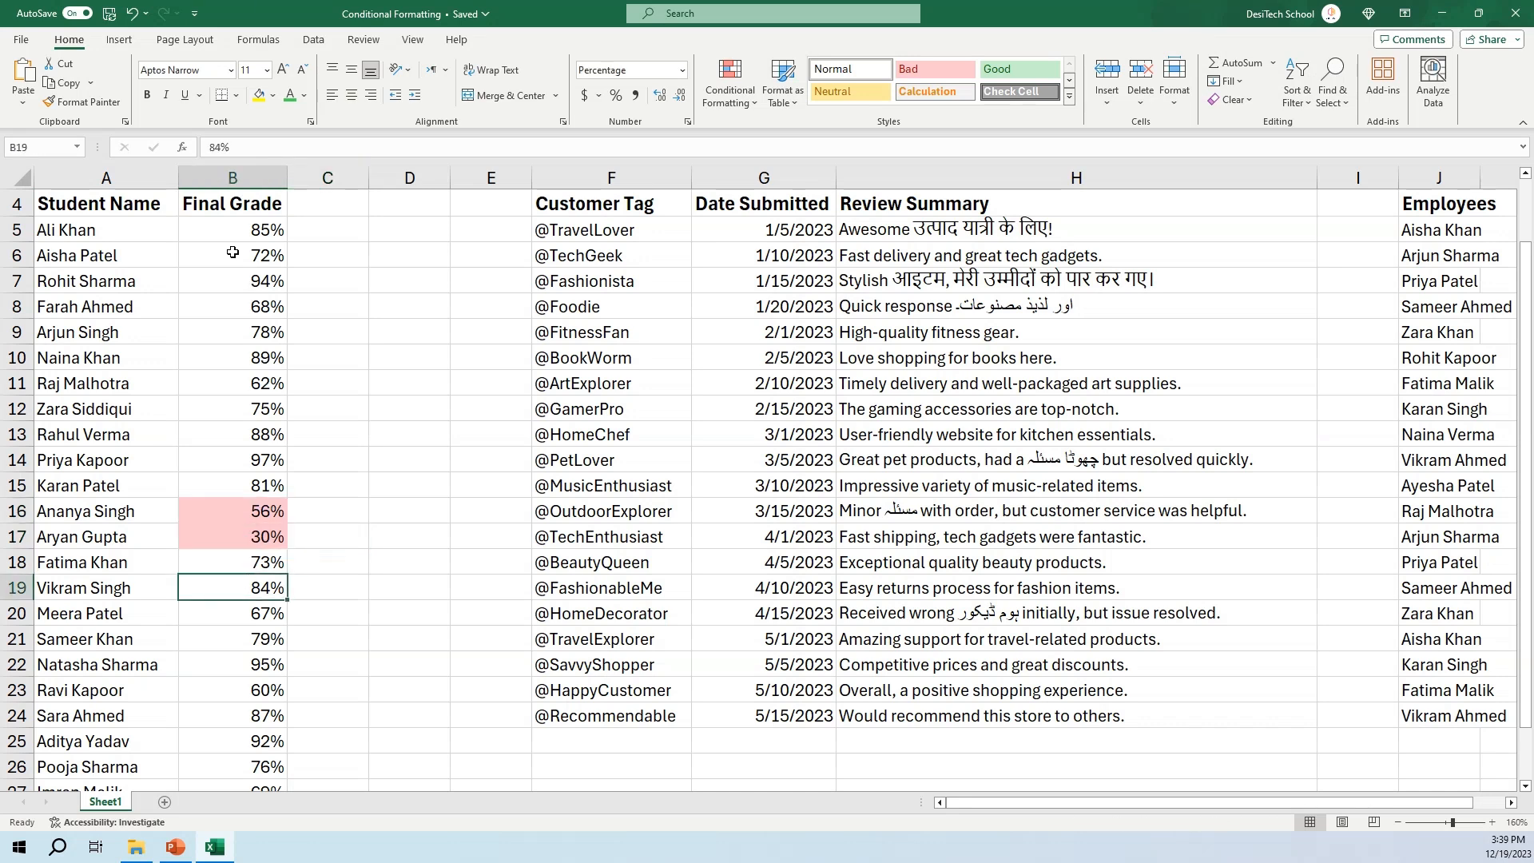
{"action": "left_click_drag", "start_coordinate": [239, 511], "coordinate": [239, 536]}
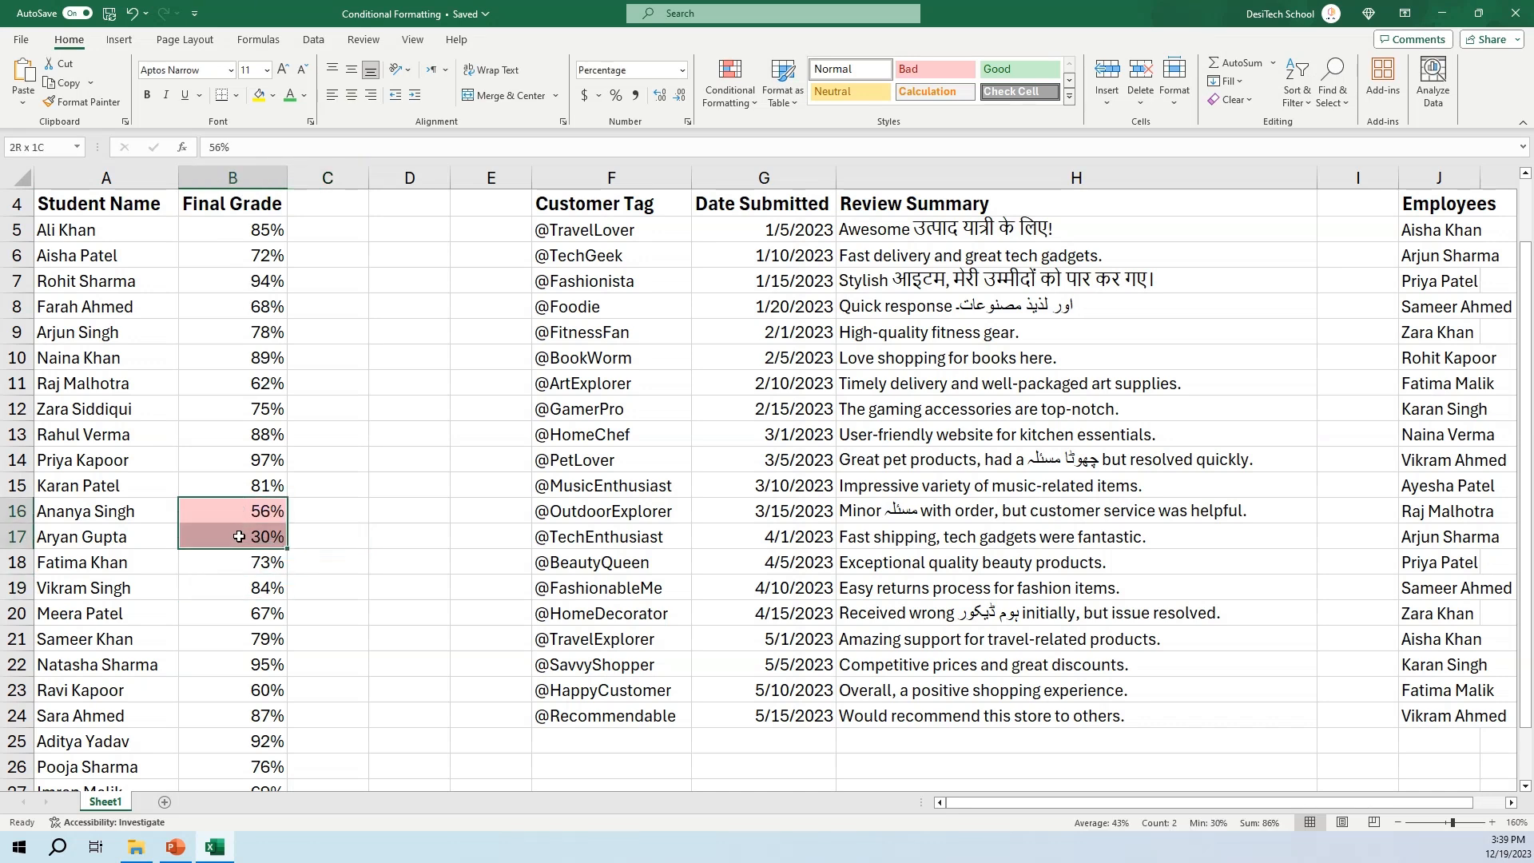
{"action": "left_click", "coordinate": [240, 613]}
{"action": "scroll", "coordinate": [213, 383], "scroll_direction": "up", "scroll_amount": 1}
{"action": "left_click_drag", "start_coordinate": [116, 280], "coordinate": [240, 691]}
{"action": "left_click", "coordinate": [736, 367]}
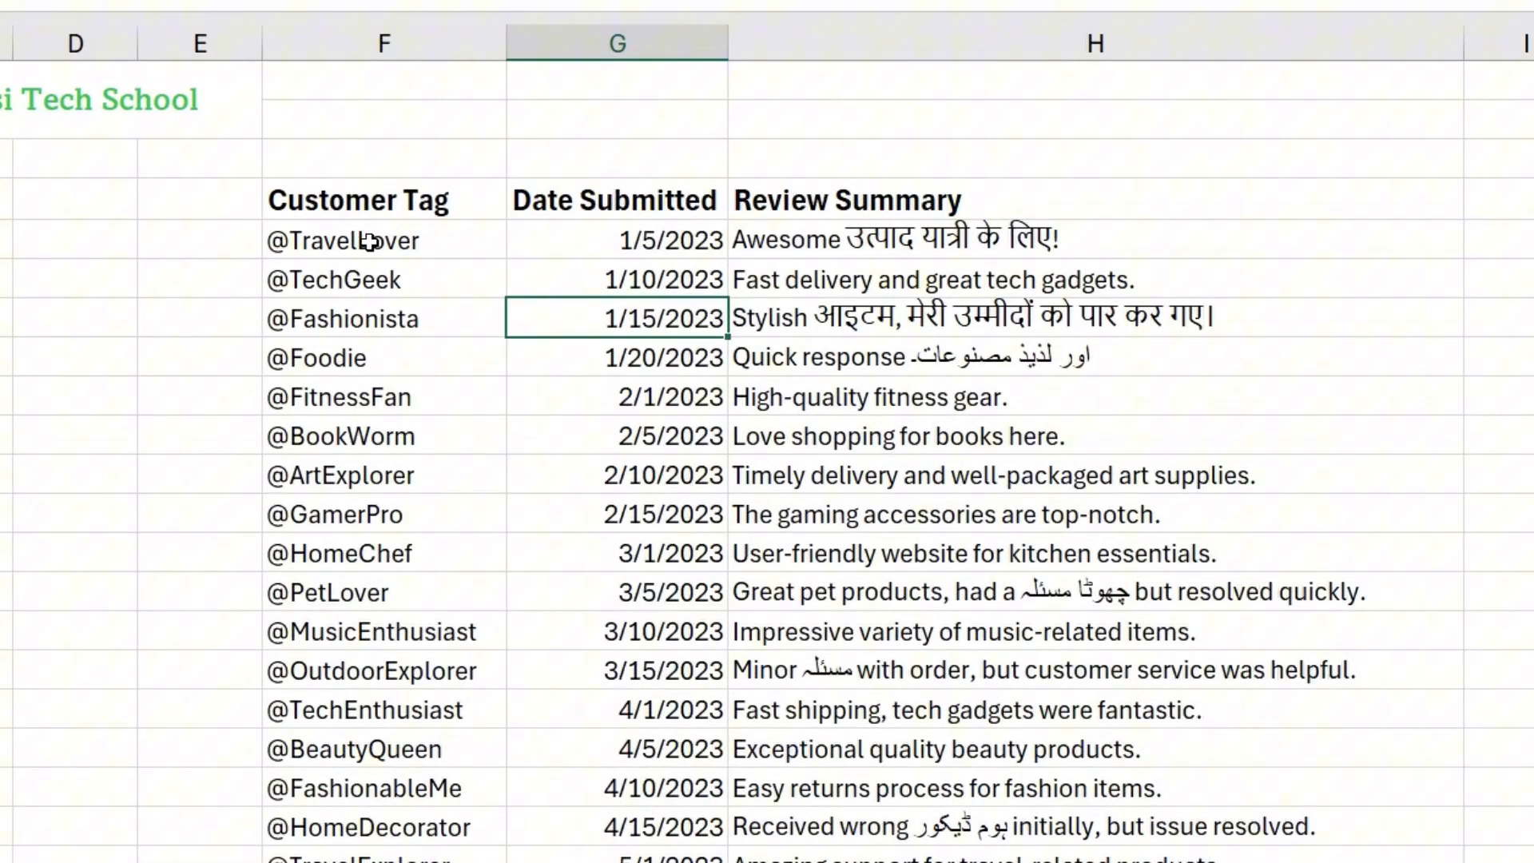
{"action": "left_click_drag", "start_coordinate": [591, 307], "coordinate": [929, 656]}
{"action": "left_click_drag", "start_coordinate": [872, 776], "coordinate": [887, 862]}
{"action": "left_click", "coordinate": [903, 861]}
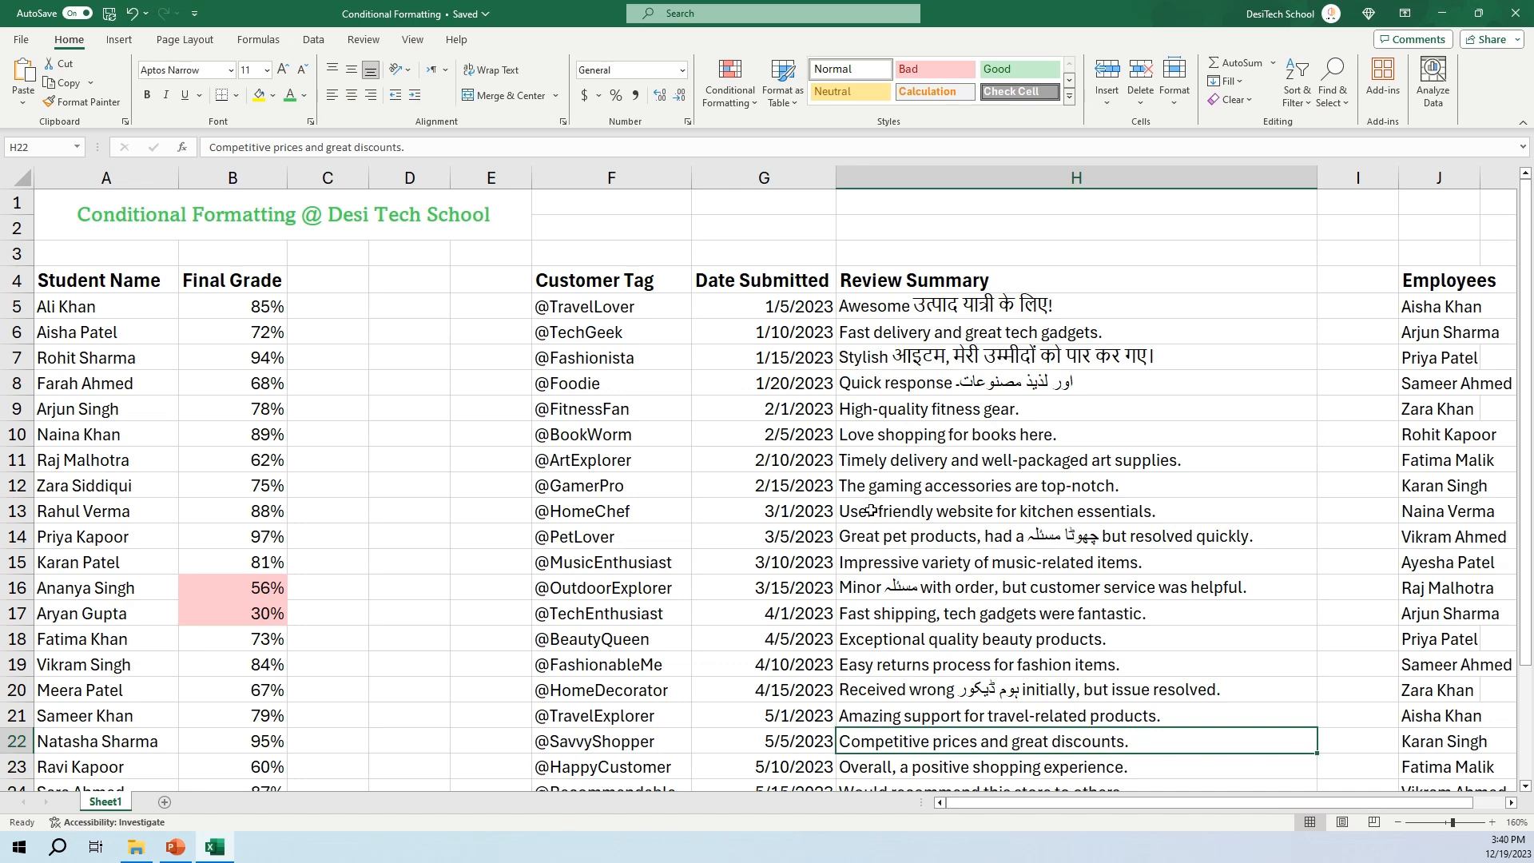
- Start an A Date Occurring highlight rule on the Date Submitted values in G5:G24, set to In the last 7 days
{"action": "left_click", "coordinate": [767, 306]}
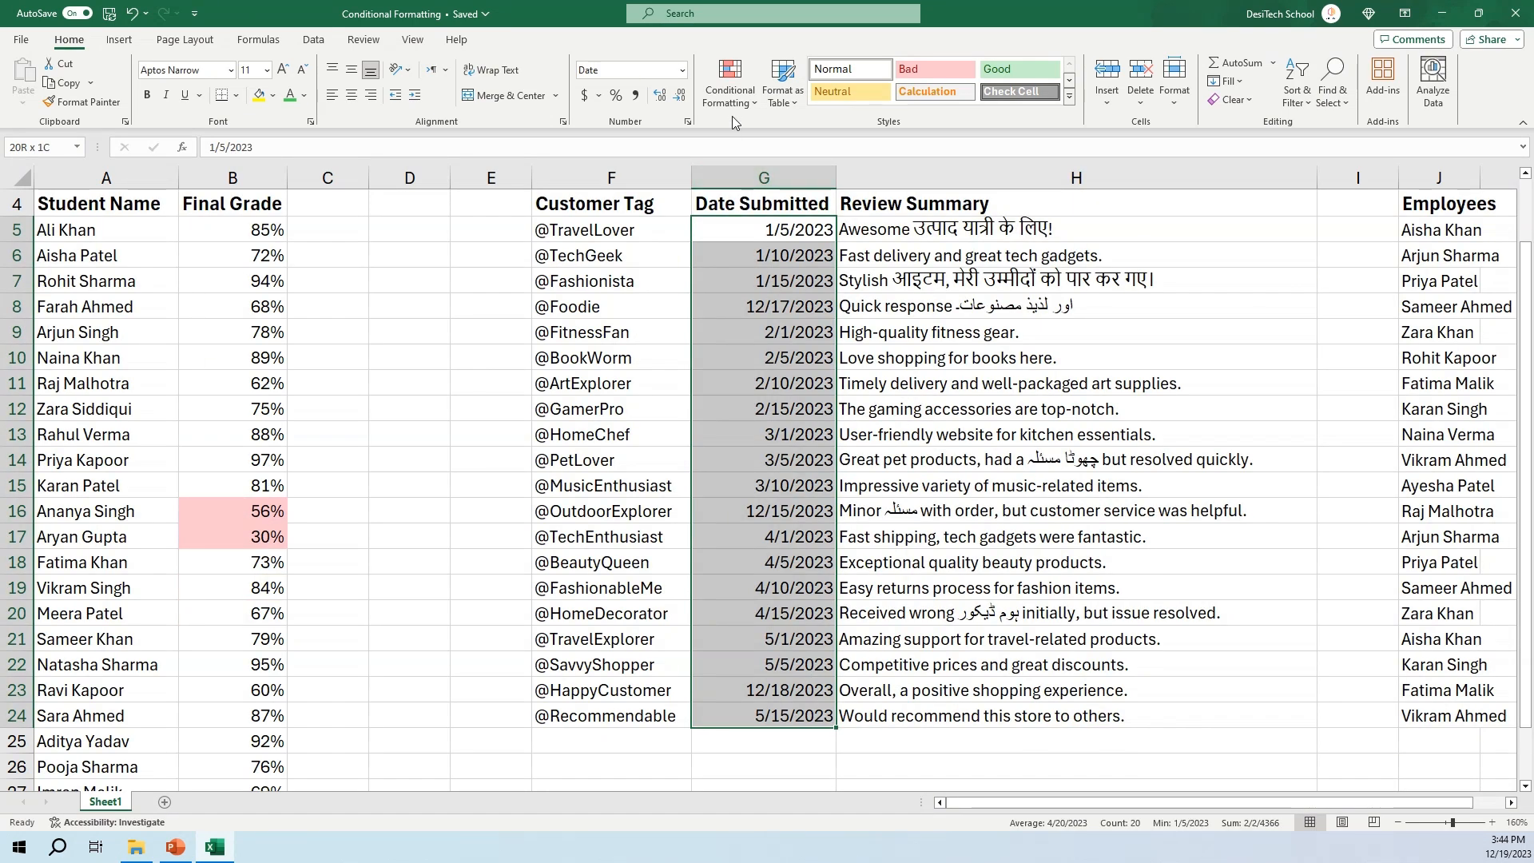
{"action": "left_click", "coordinate": [731, 115]}
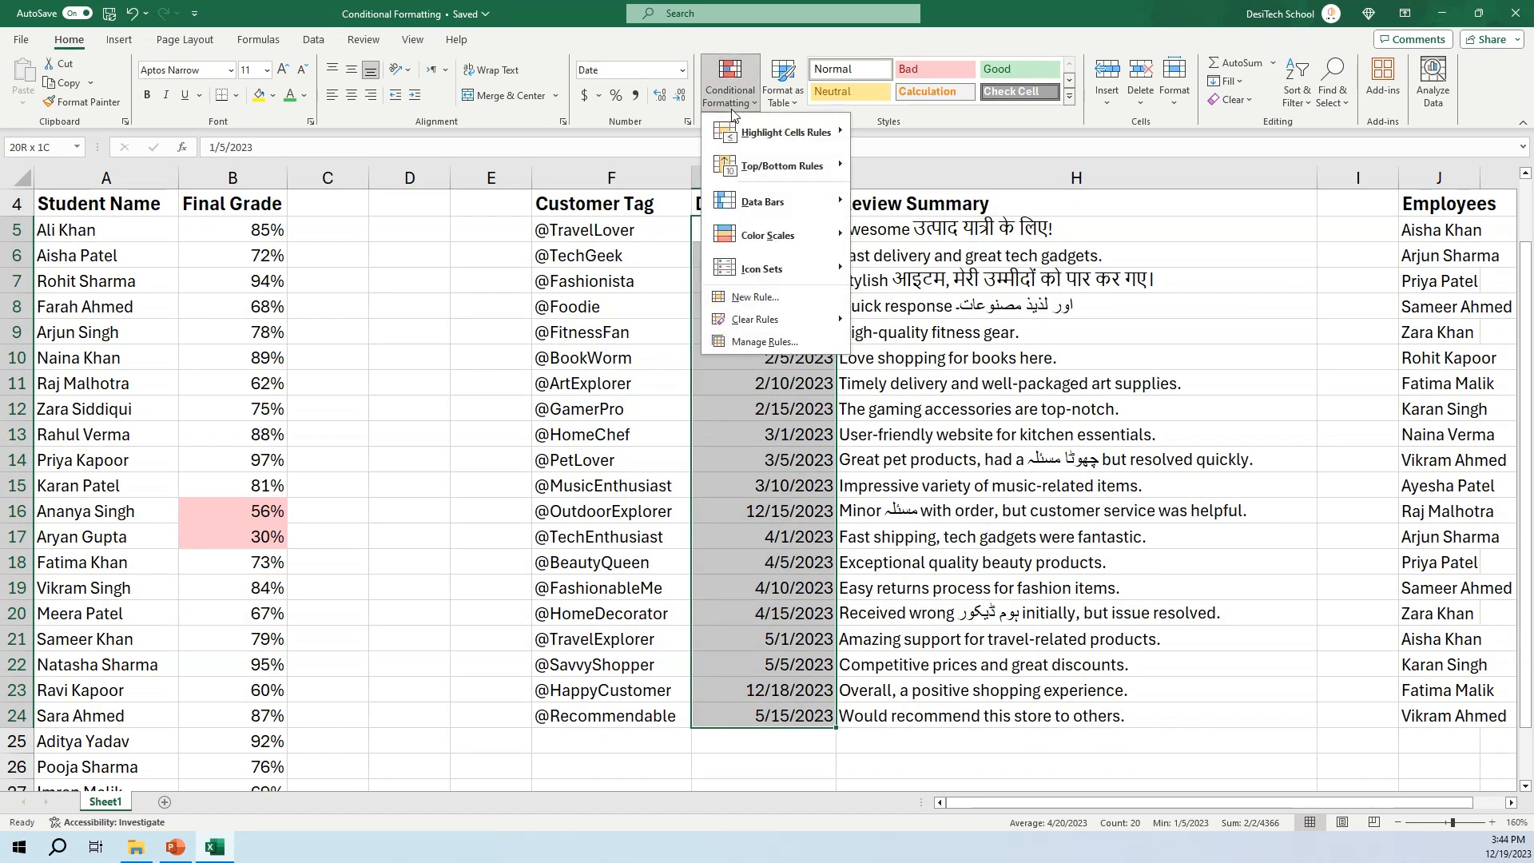
{"action": "mouse_move", "coordinate": [739, 135]}
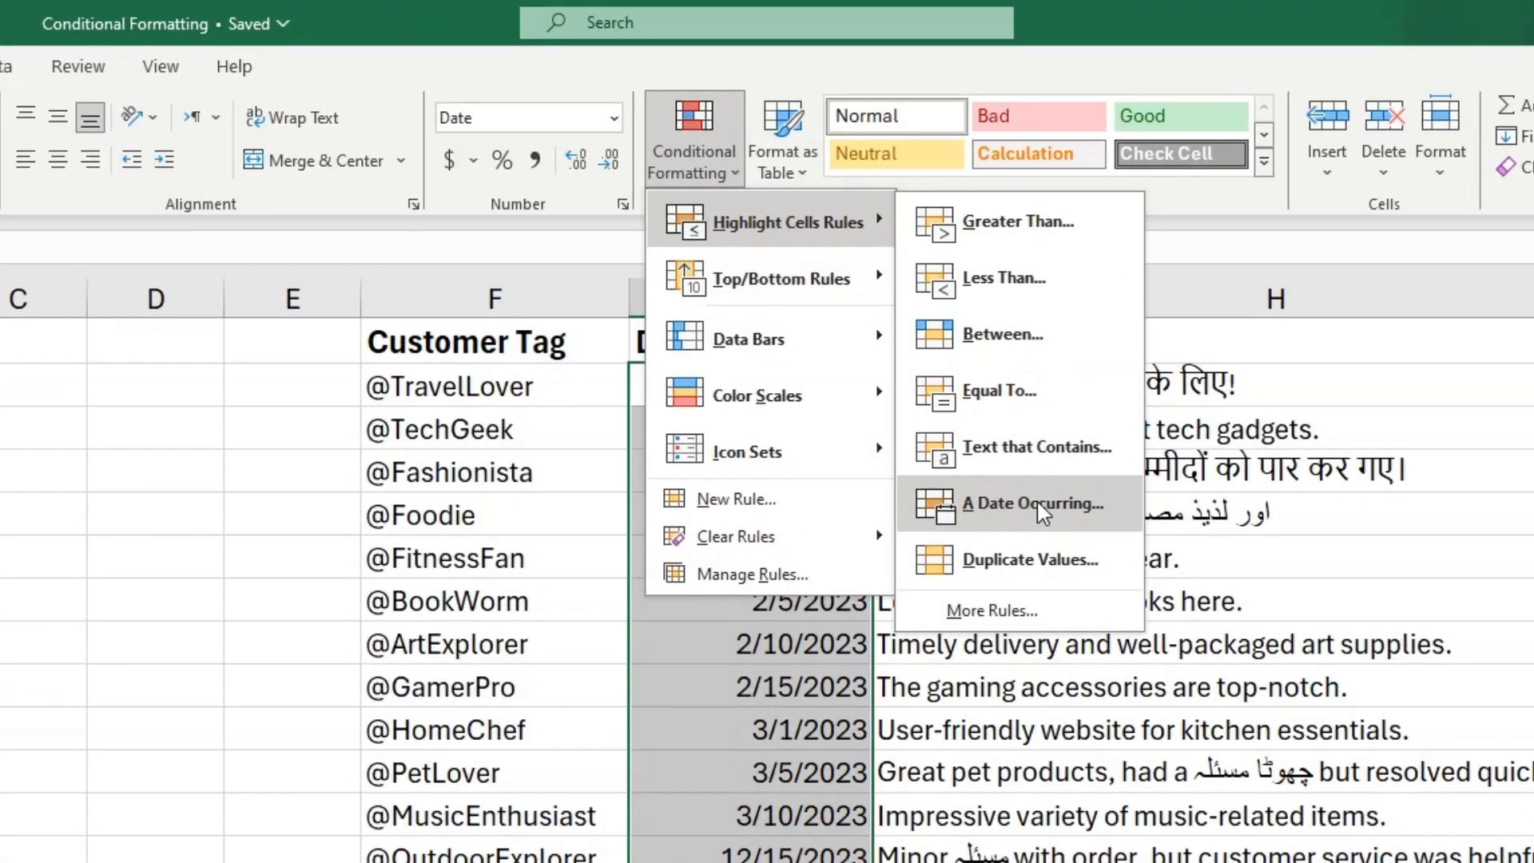
{"action": "left_click", "coordinate": [1038, 505]}
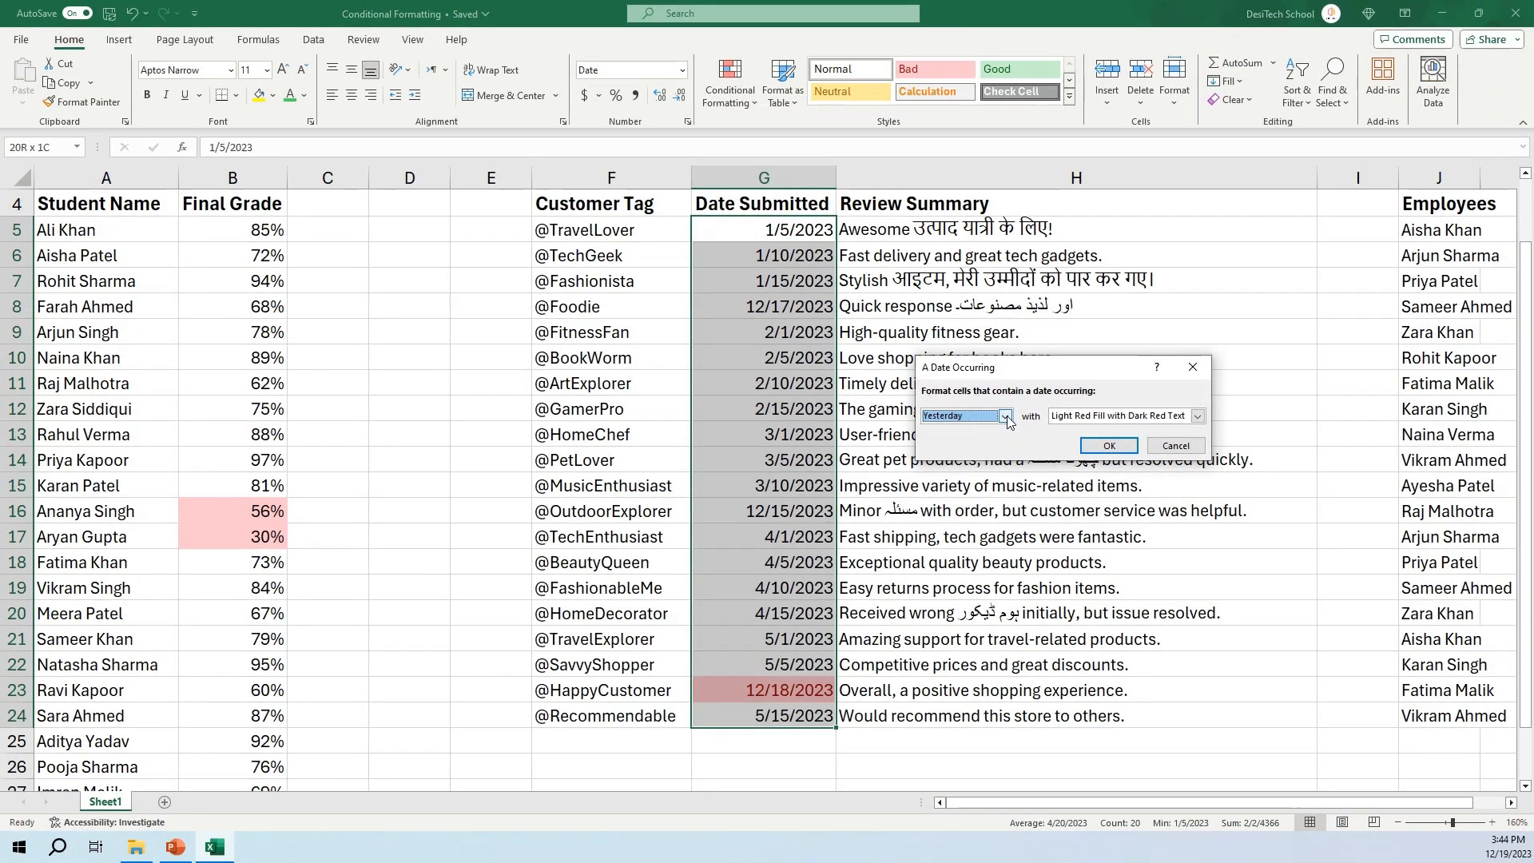
{"action": "left_click", "coordinate": [1156, 699]}
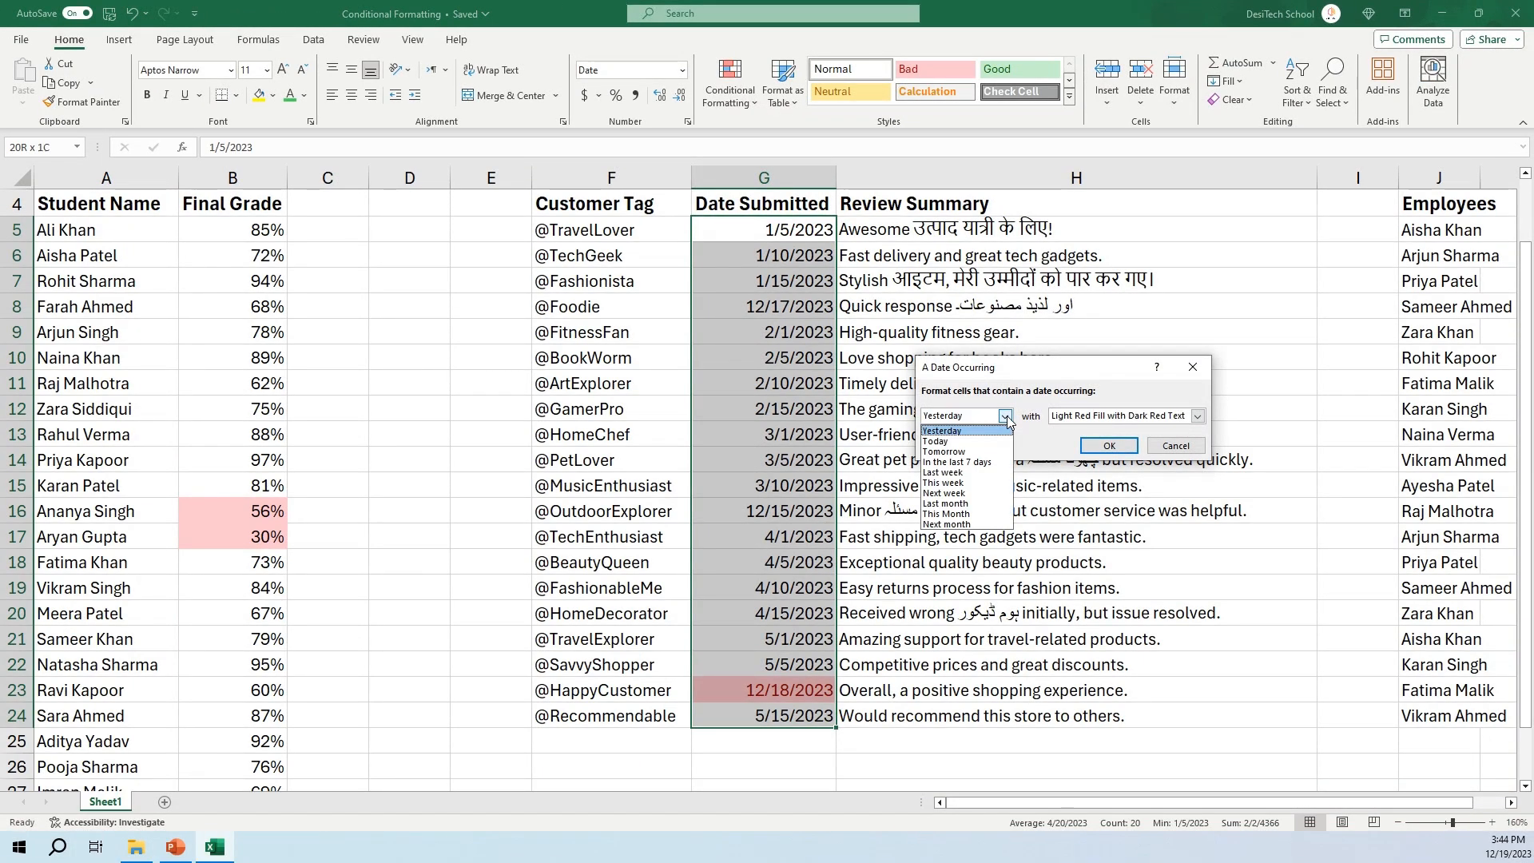
{"action": "left_click", "coordinate": [989, 462]}
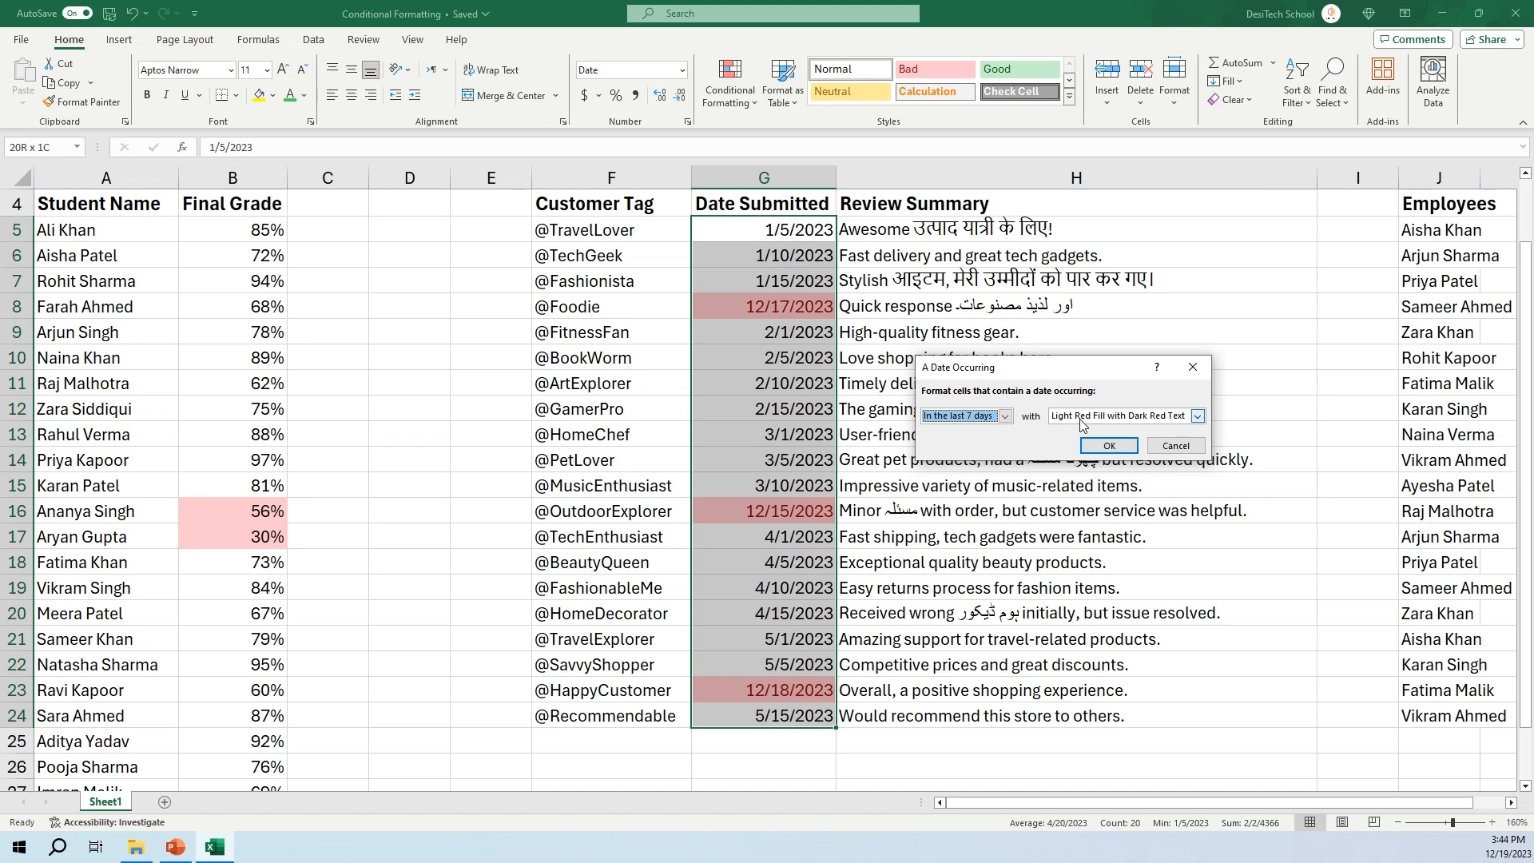
- Format the date rule with Yellow Fill with Dark Yellow Text, apply it, and check the flagged review in row 8
{"action": "left_click", "coordinate": [1133, 417]}
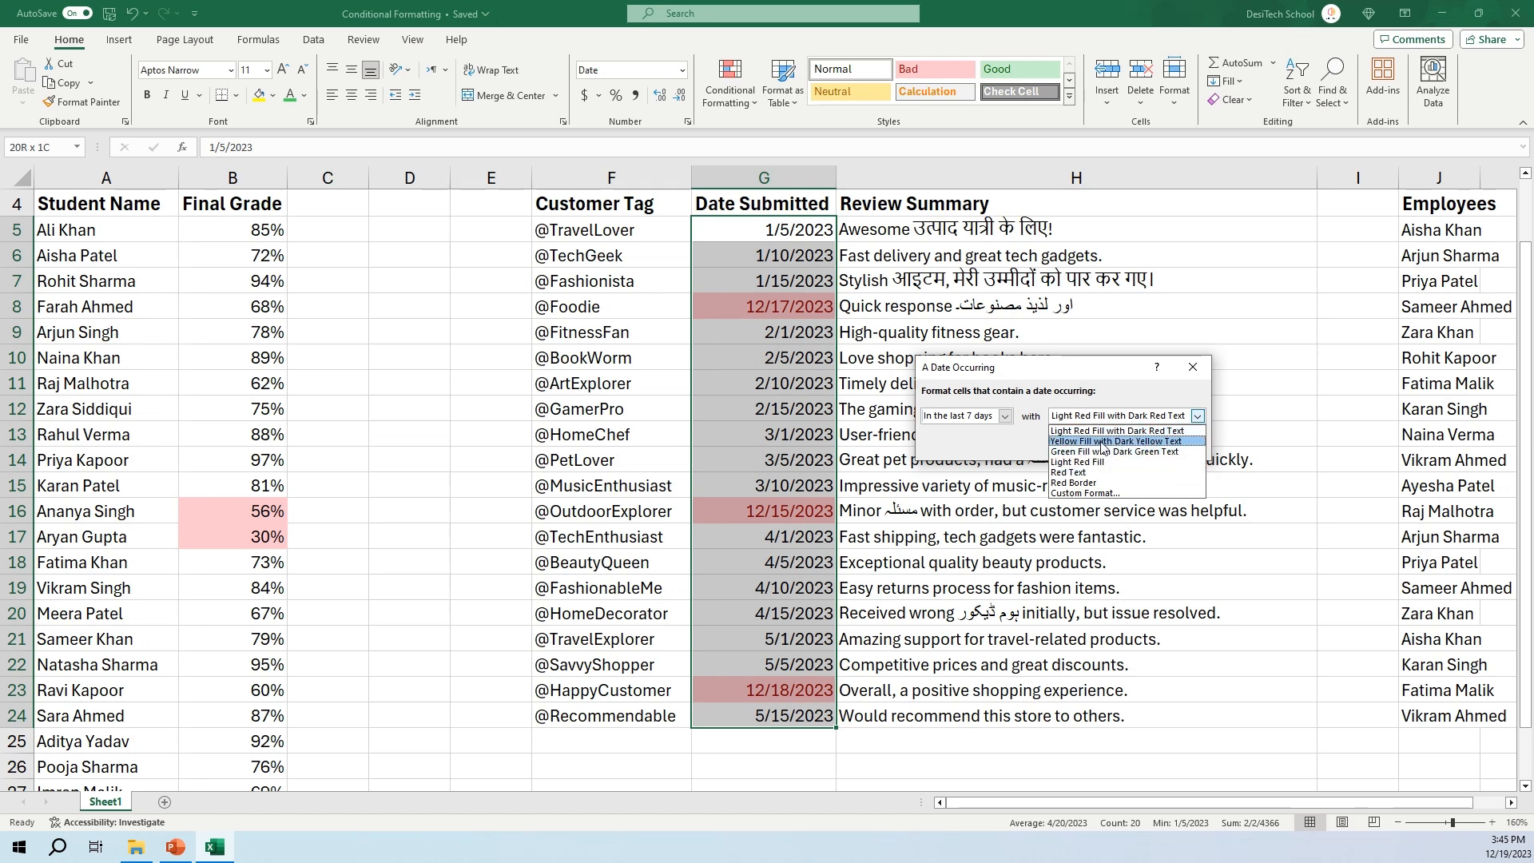
{"action": "left_click", "coordinate": [1103, 442]}
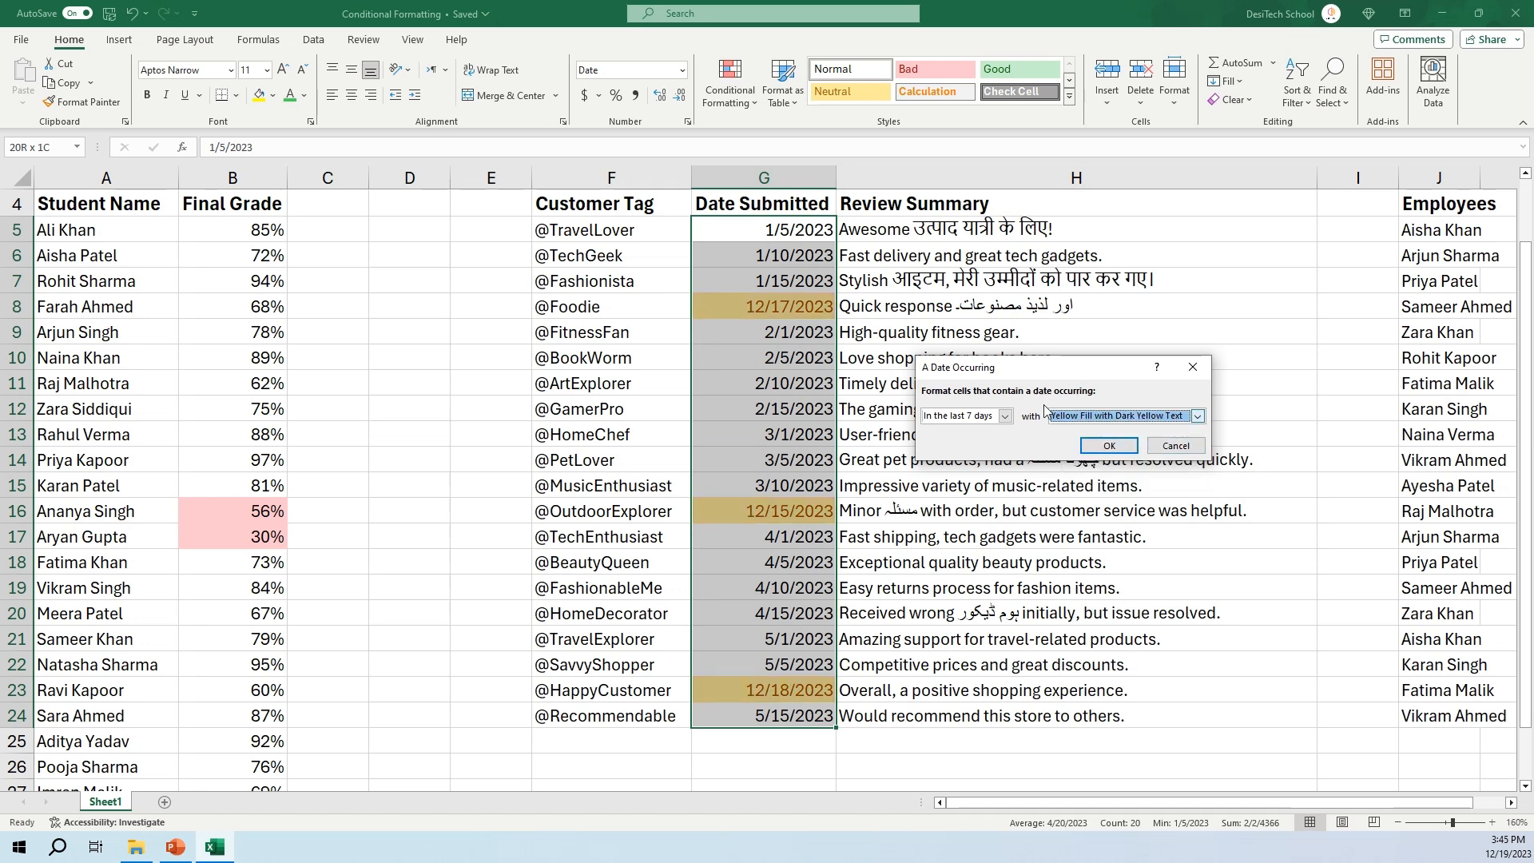
{"action": "left_click", "coordinate": [1109, 446]}
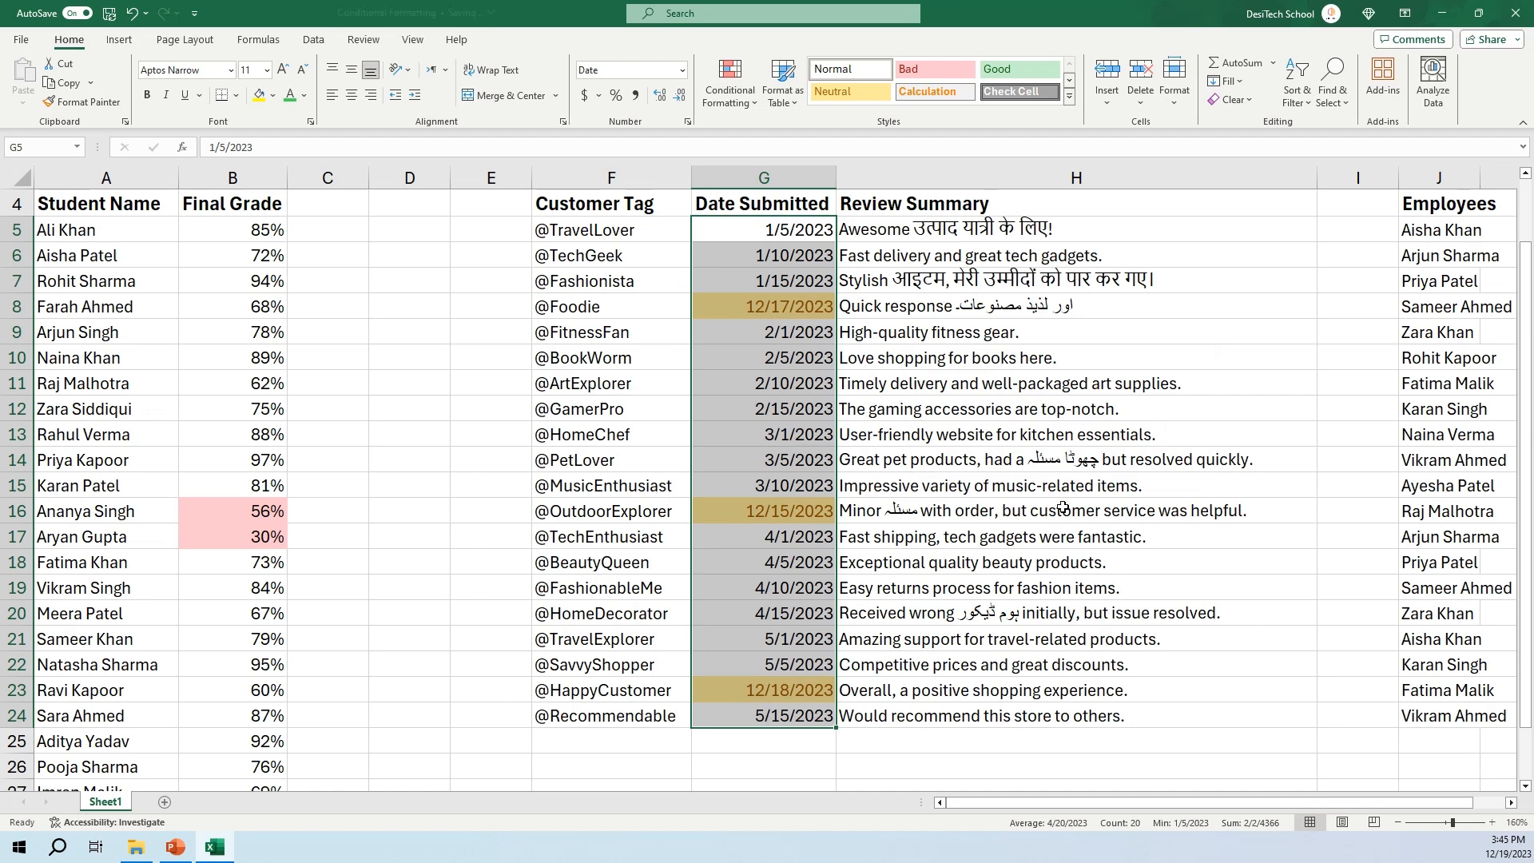
{"action": "left_click", "coordinate": [1104, 484]}
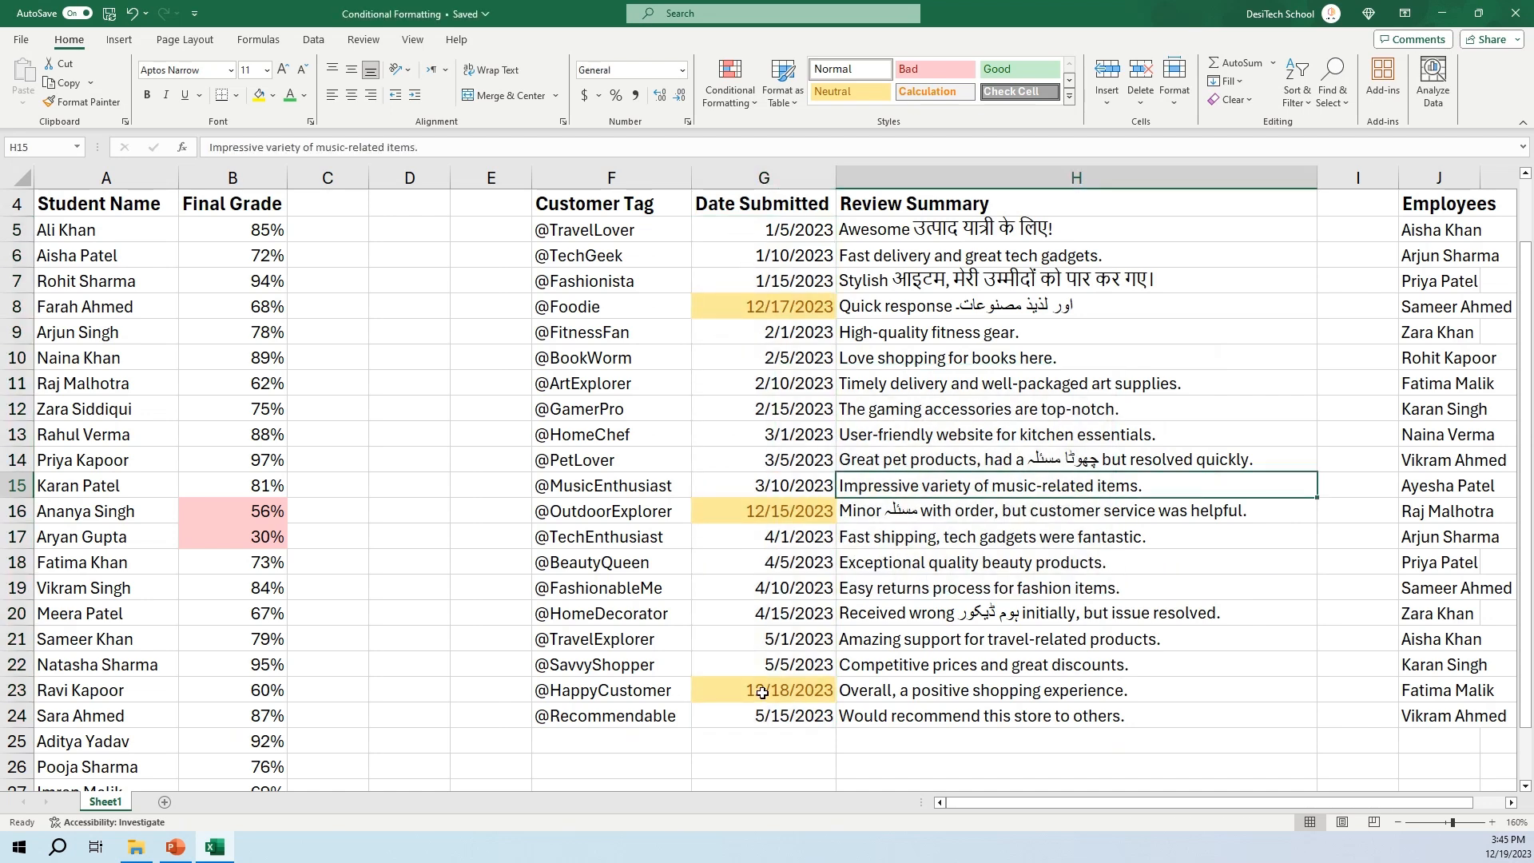
{"action": "left_click_drag", "start_coordinate": [785, 311], "coordinate": [1270, 307]}
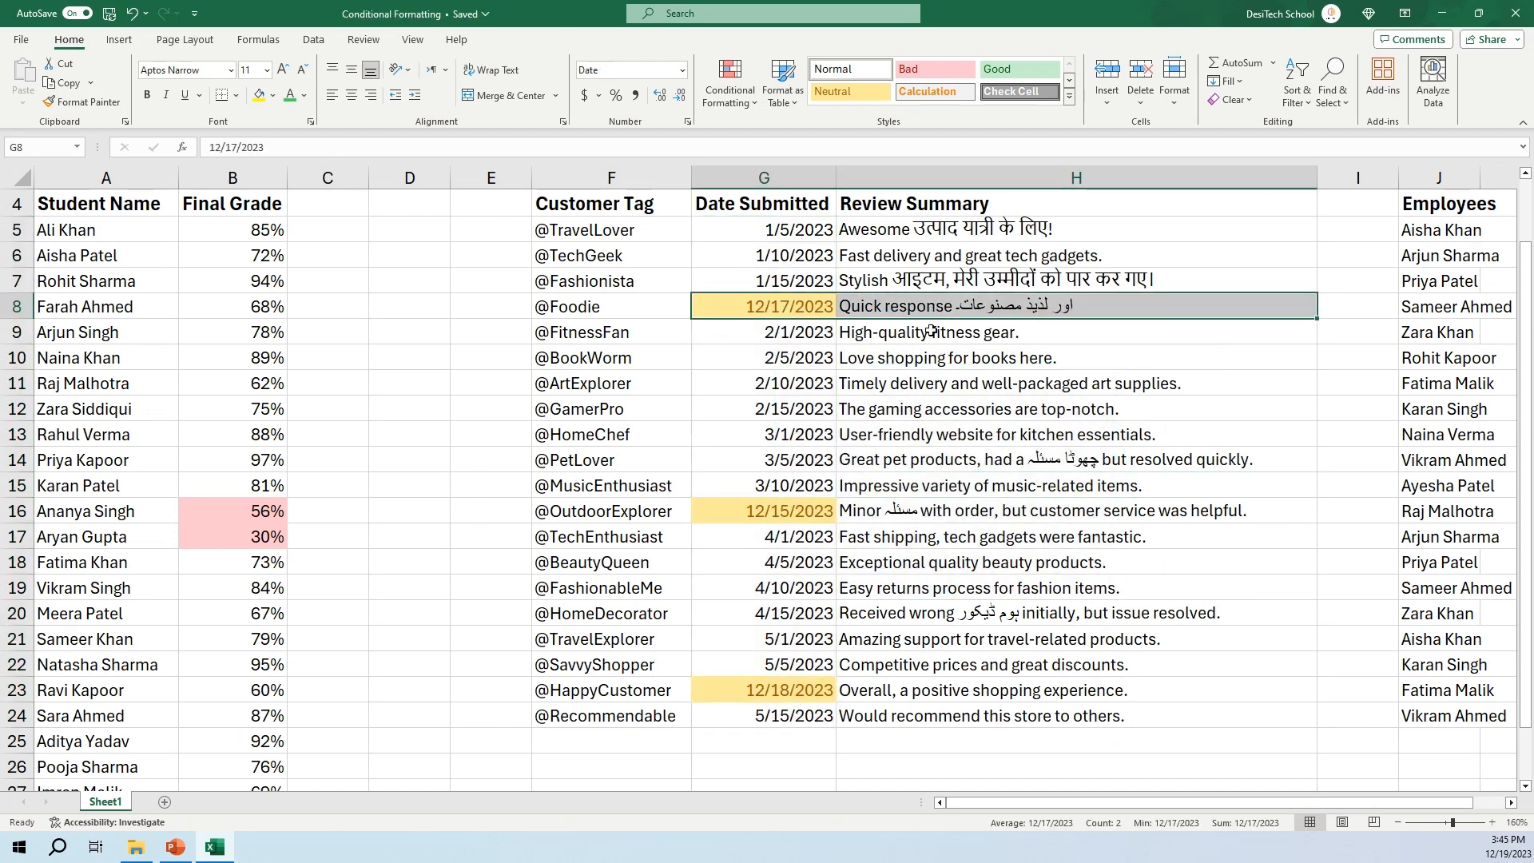
- Check the flagged submission dates in rows 16 and 23 together with their review summaries
{"action": "left_click_drag", "start_coordinate": [831, 511], "coordinate": [879, 511]}
{"action": "left_click_drag", "start_coordinate": [810, 693], "coordinate": [887, 695]}
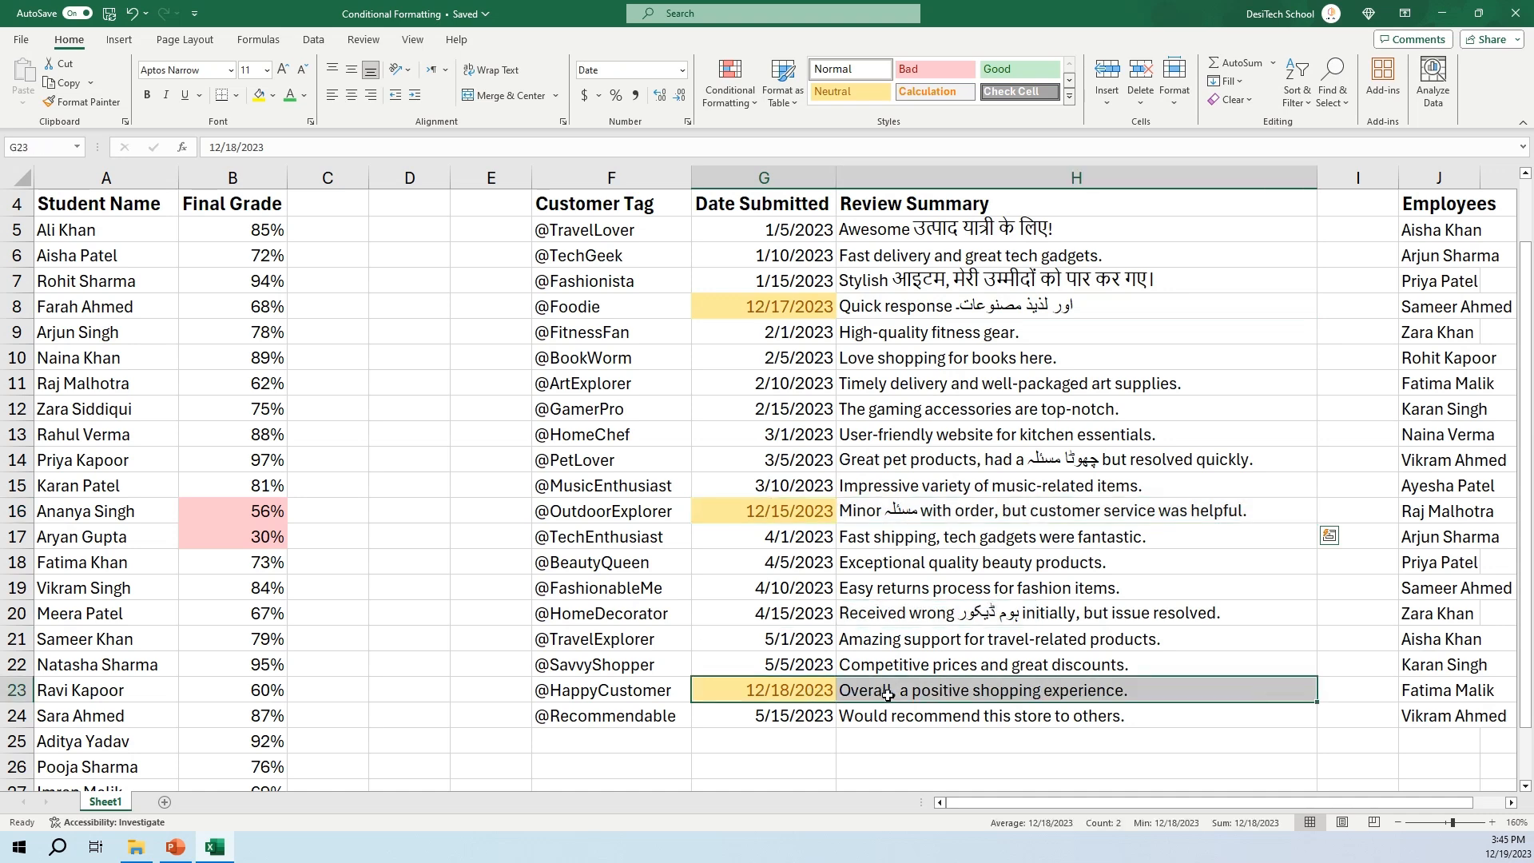
{"action": "left_click", "coordinate": [1013, 666]}
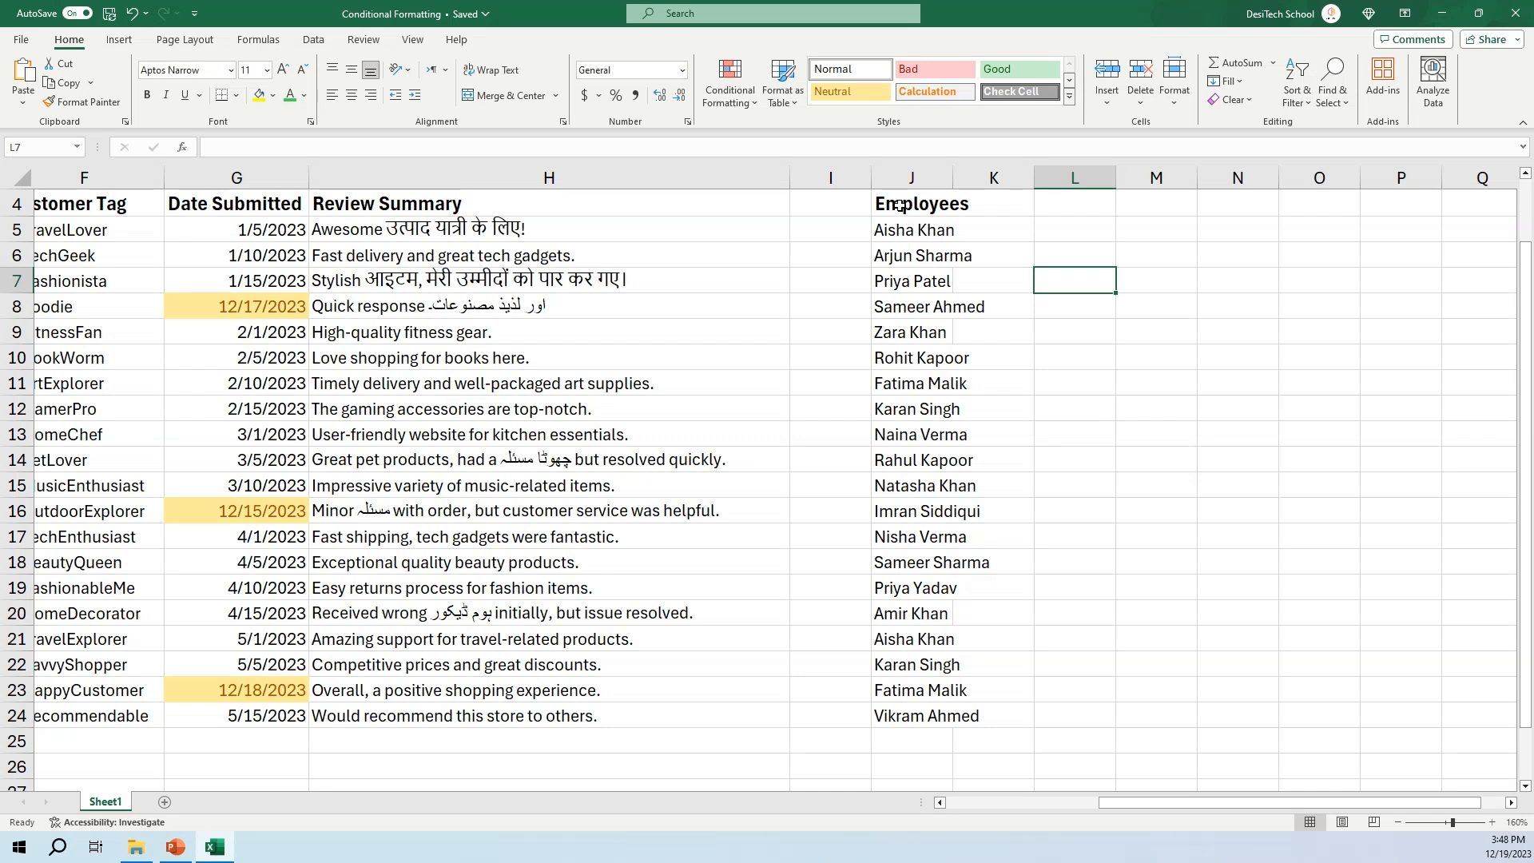
- Start a Duplicate Values highlight rule on the employee names in J5:J24
{"action": "left_click_drag", "start_coordinate": [898, 206], "coordinate": [894, 714]}
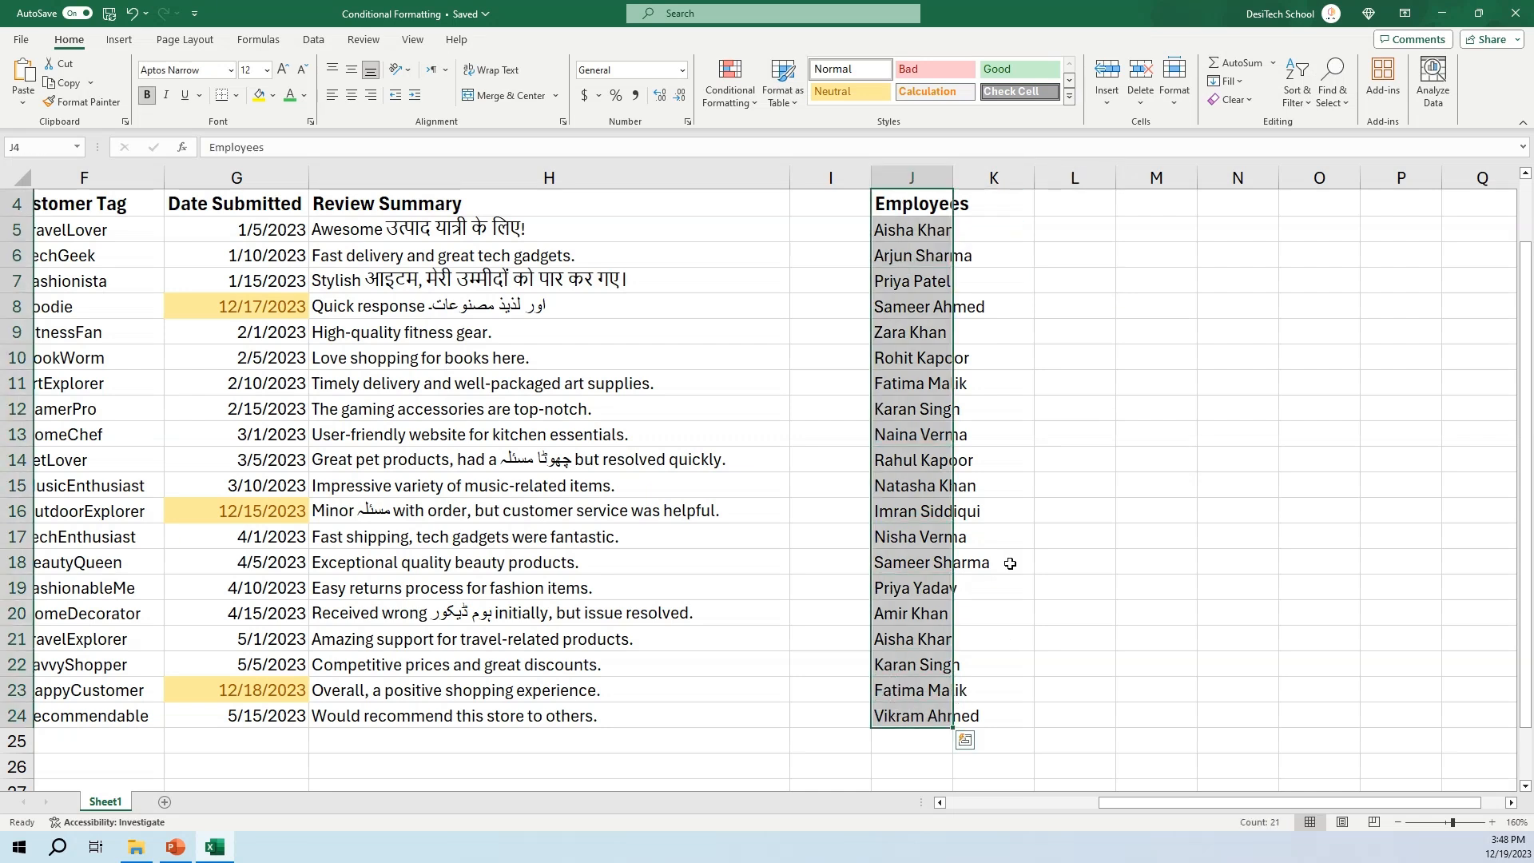
{"action": "left_click", "coordinate": [925, 429]}
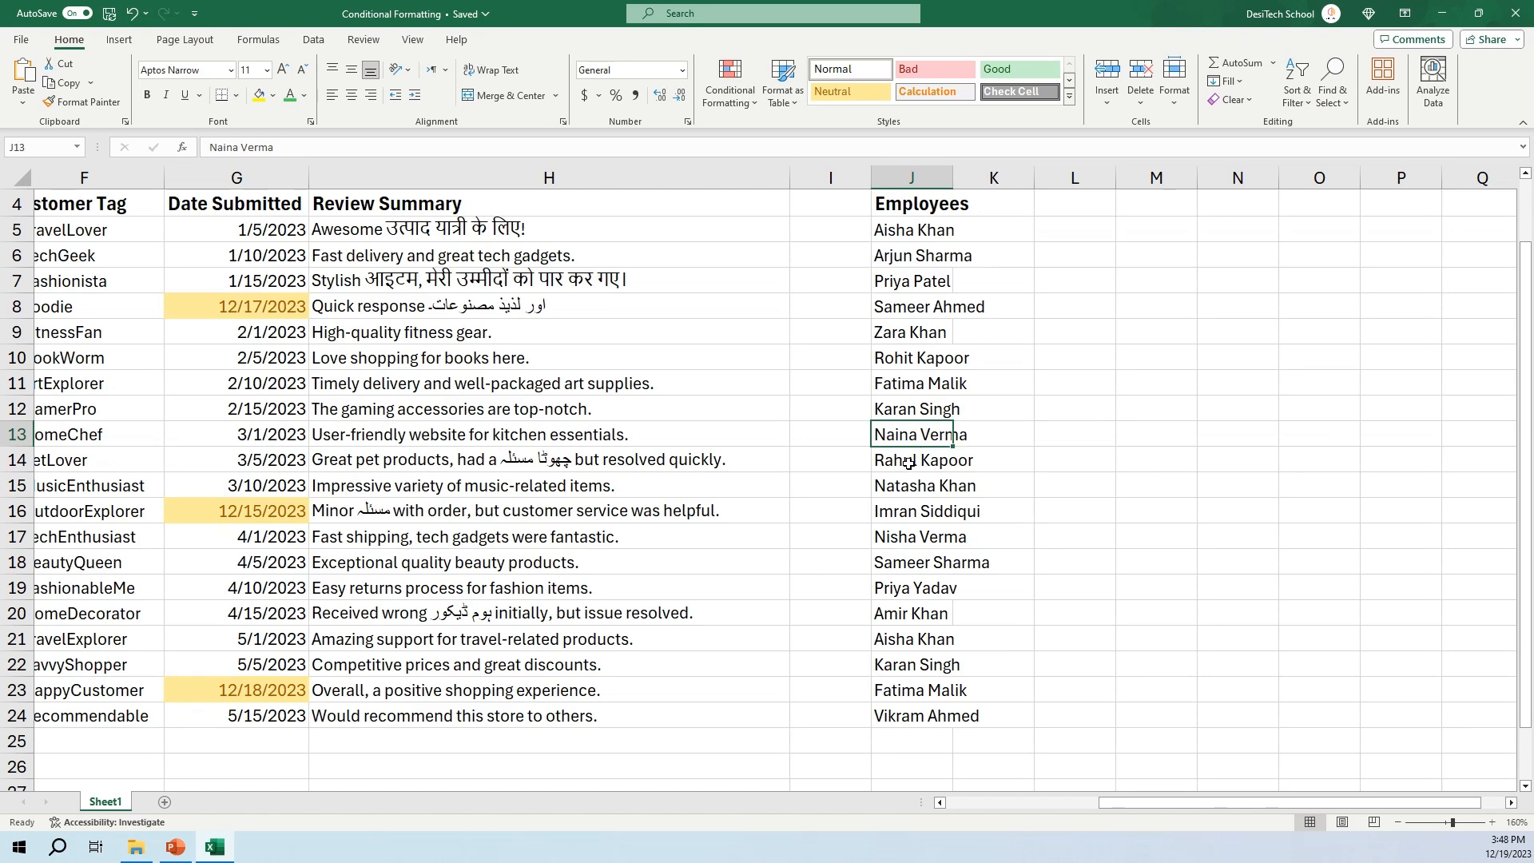
{"action": "left_click_drag", "start_coordinate": [910, 232], "coordinate": [983, 717]}
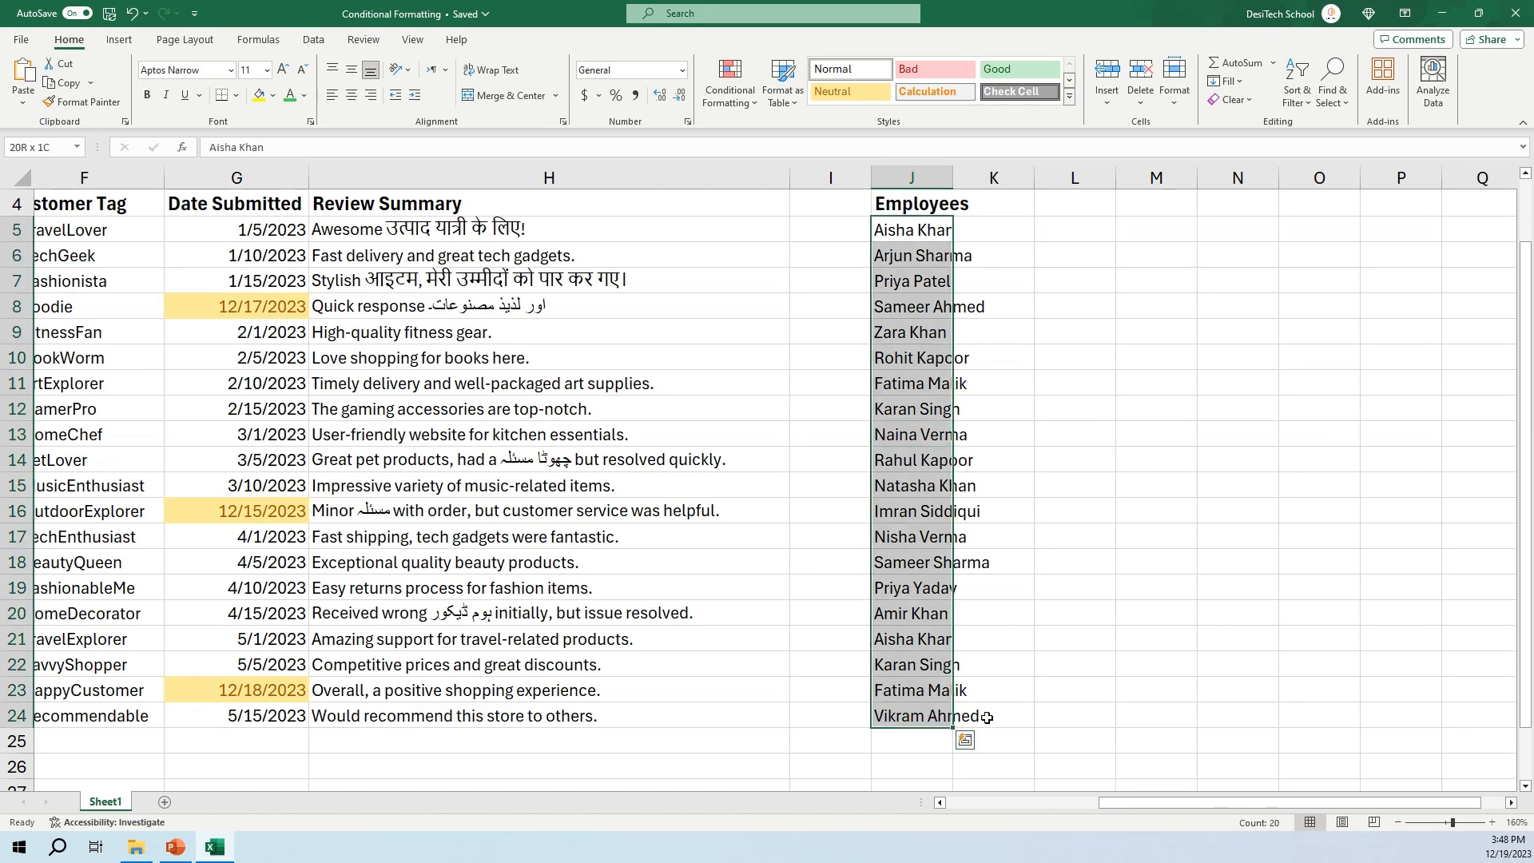
{"action": "left_click", "coordinate": [742, 96]}
{"action": "mouse_move", "coordinate": [763, 141]}
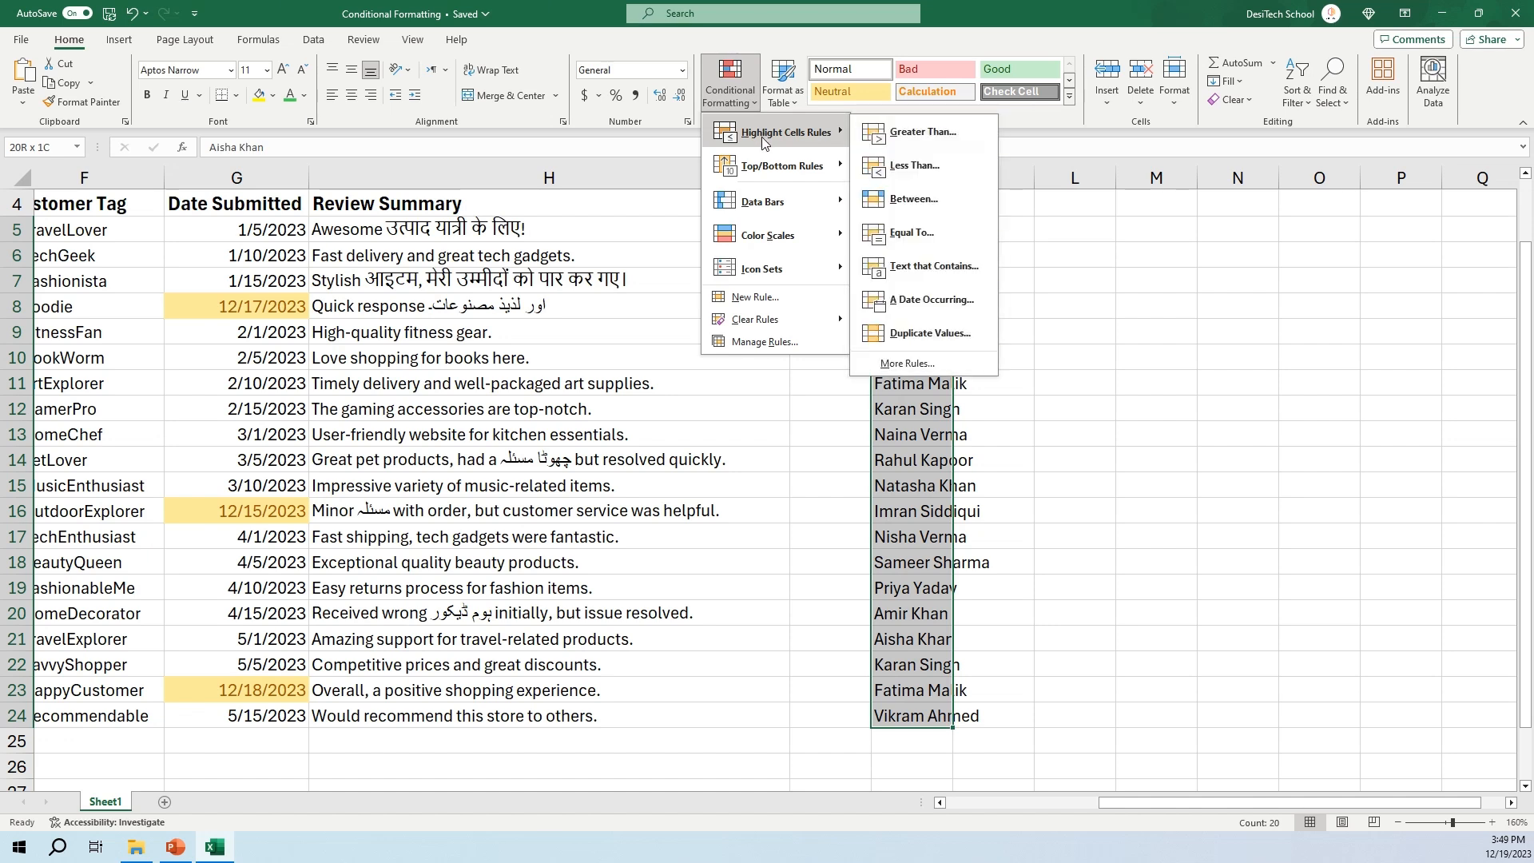
{"action": "left_click", "coordinate": [925, 338]}
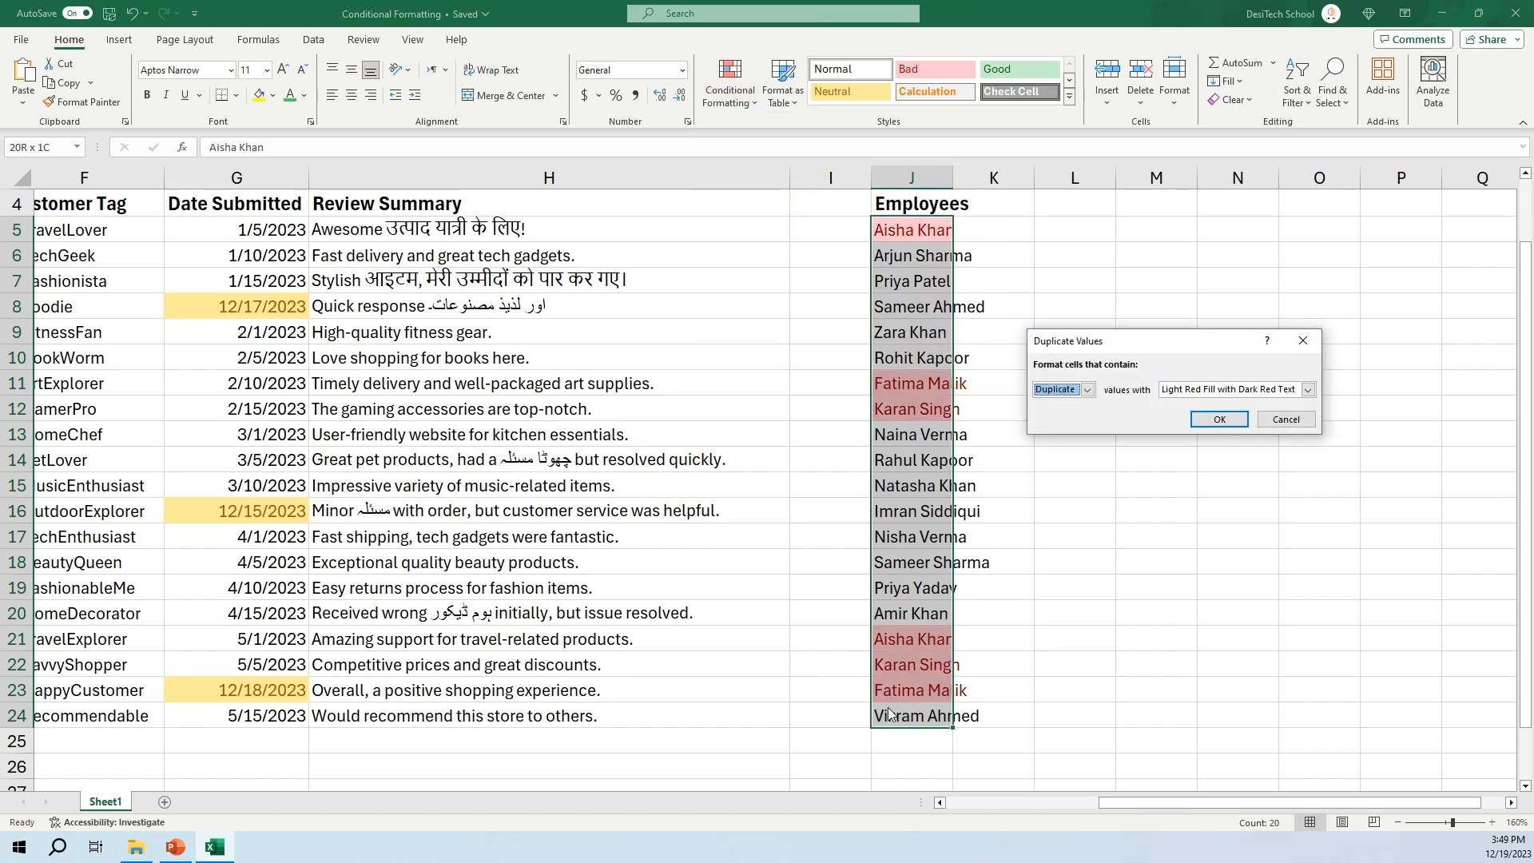
- Format the duplicate names with Green Fill with Dark Green Text, apply the rule, and check the matching entries in J5 and J21
{"action": "left_click", "coordinate": [1190, 392]}
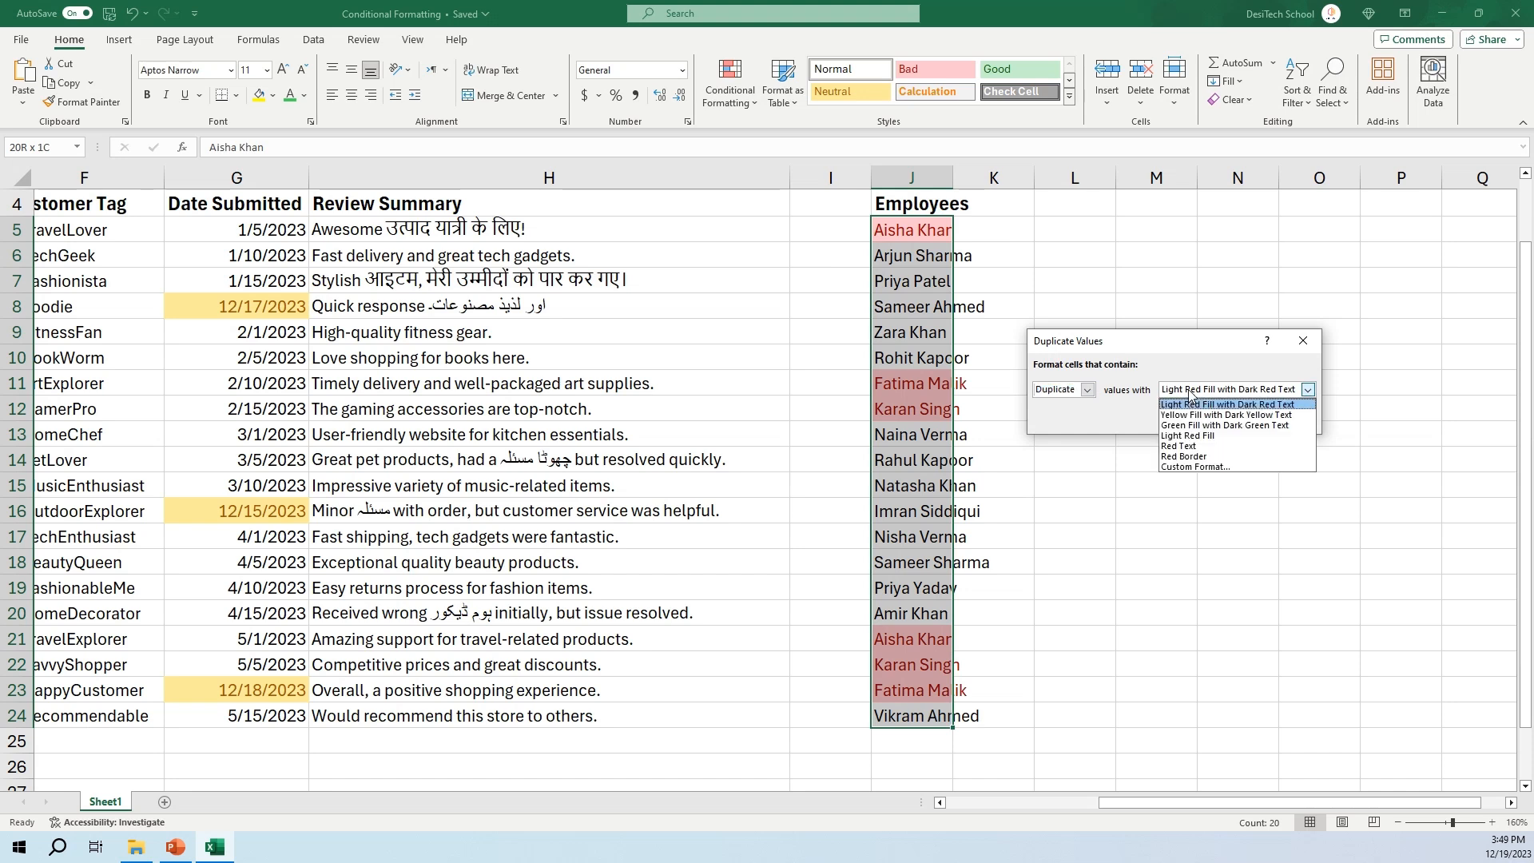
{"action": "key", "text": "Down"}
{"action": "key", "text": "Return"}
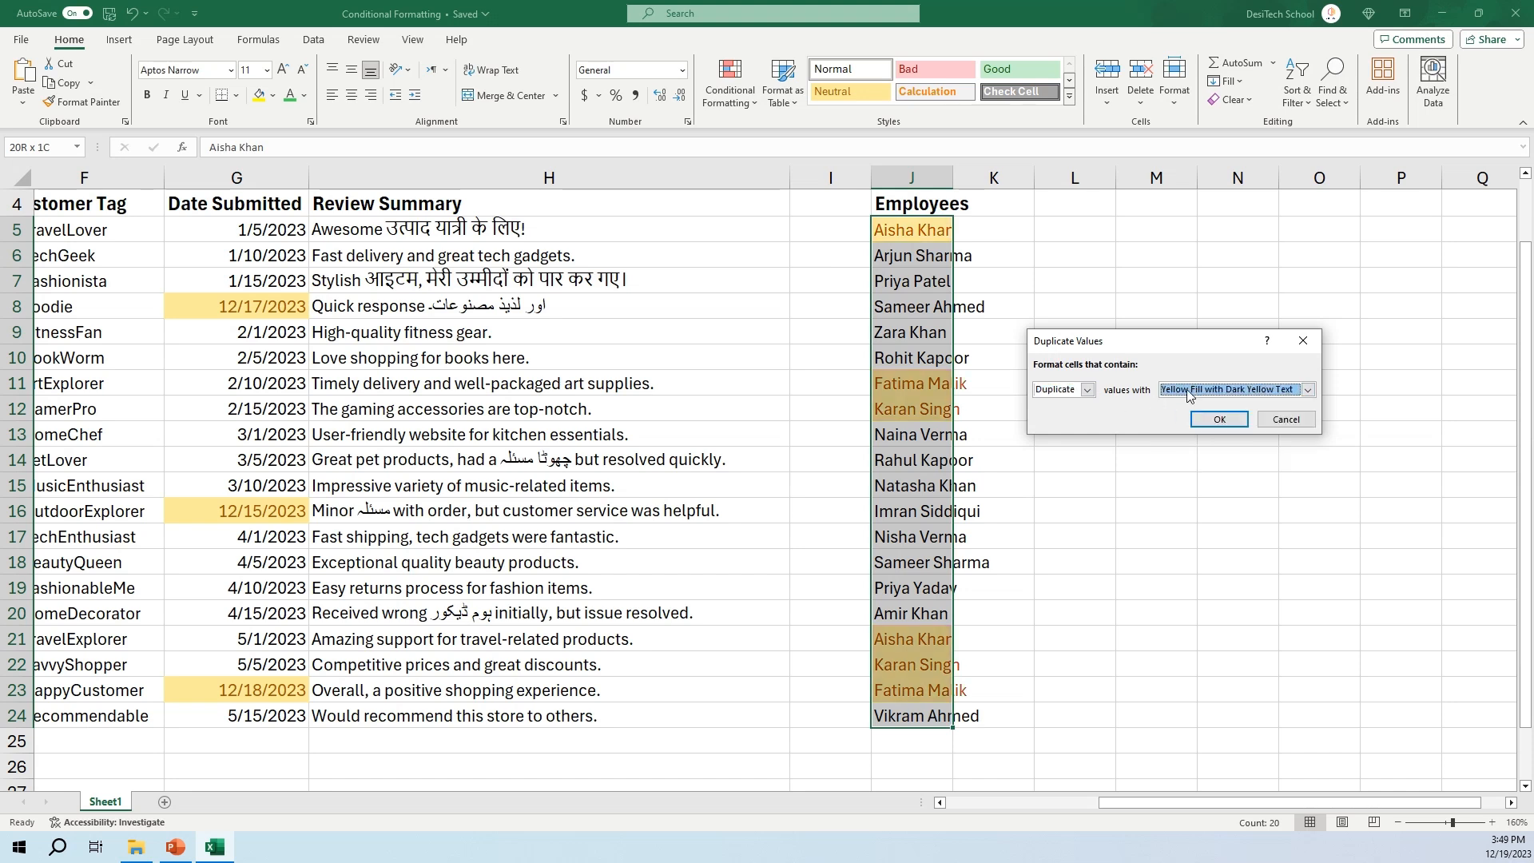
{"action": "left_click", "coordinate": [1188, 396]}
{"action": "left_click", "coordinate": [1193, 422]}
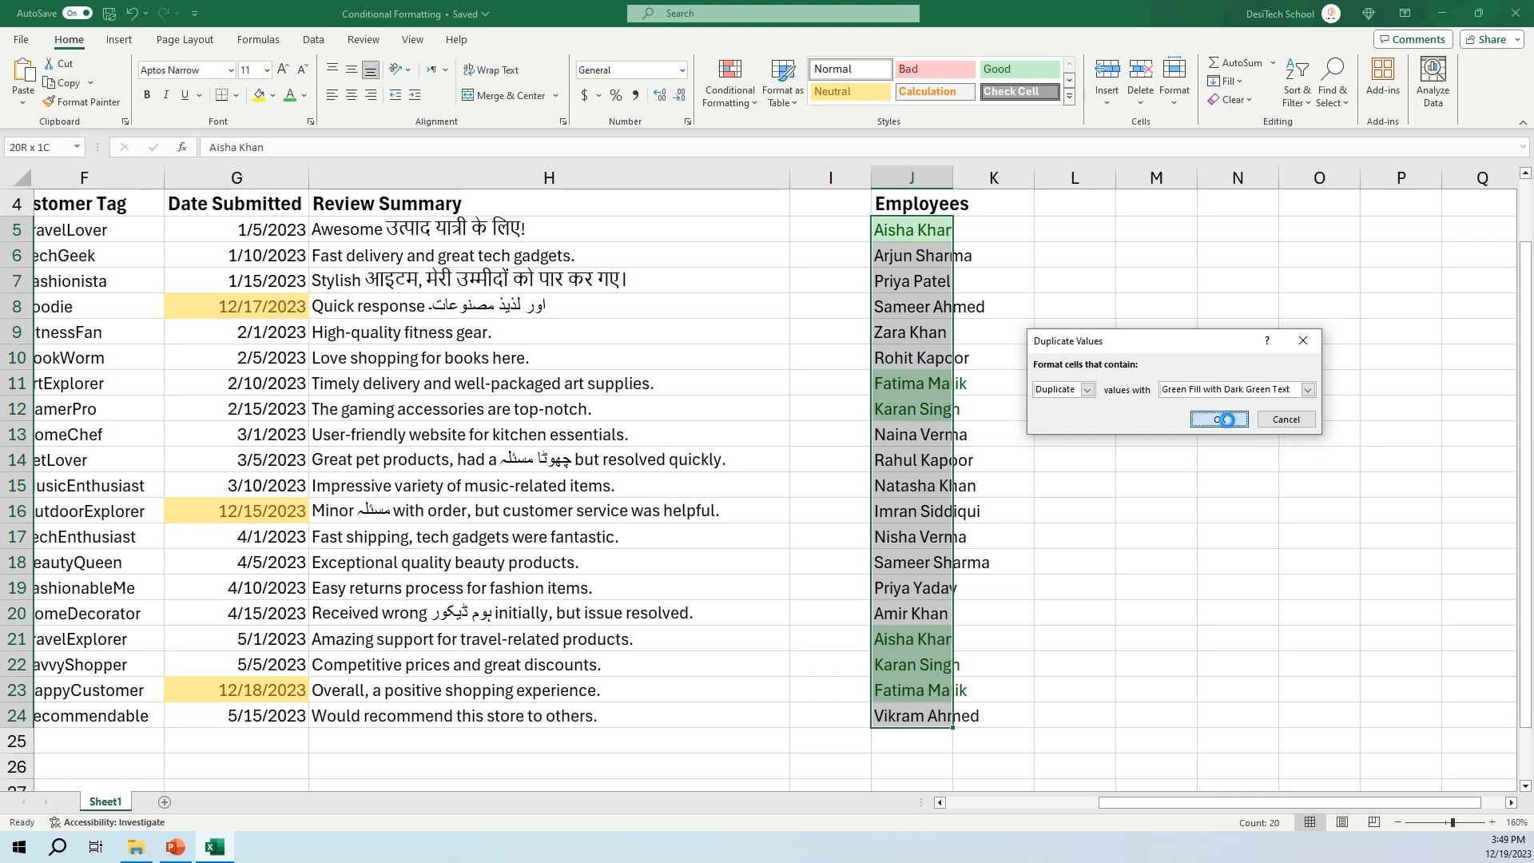
{"action": "left_click", "coordinate": [1219, 419]}
{"action": "left_click", "coordinate": [929, 557]}
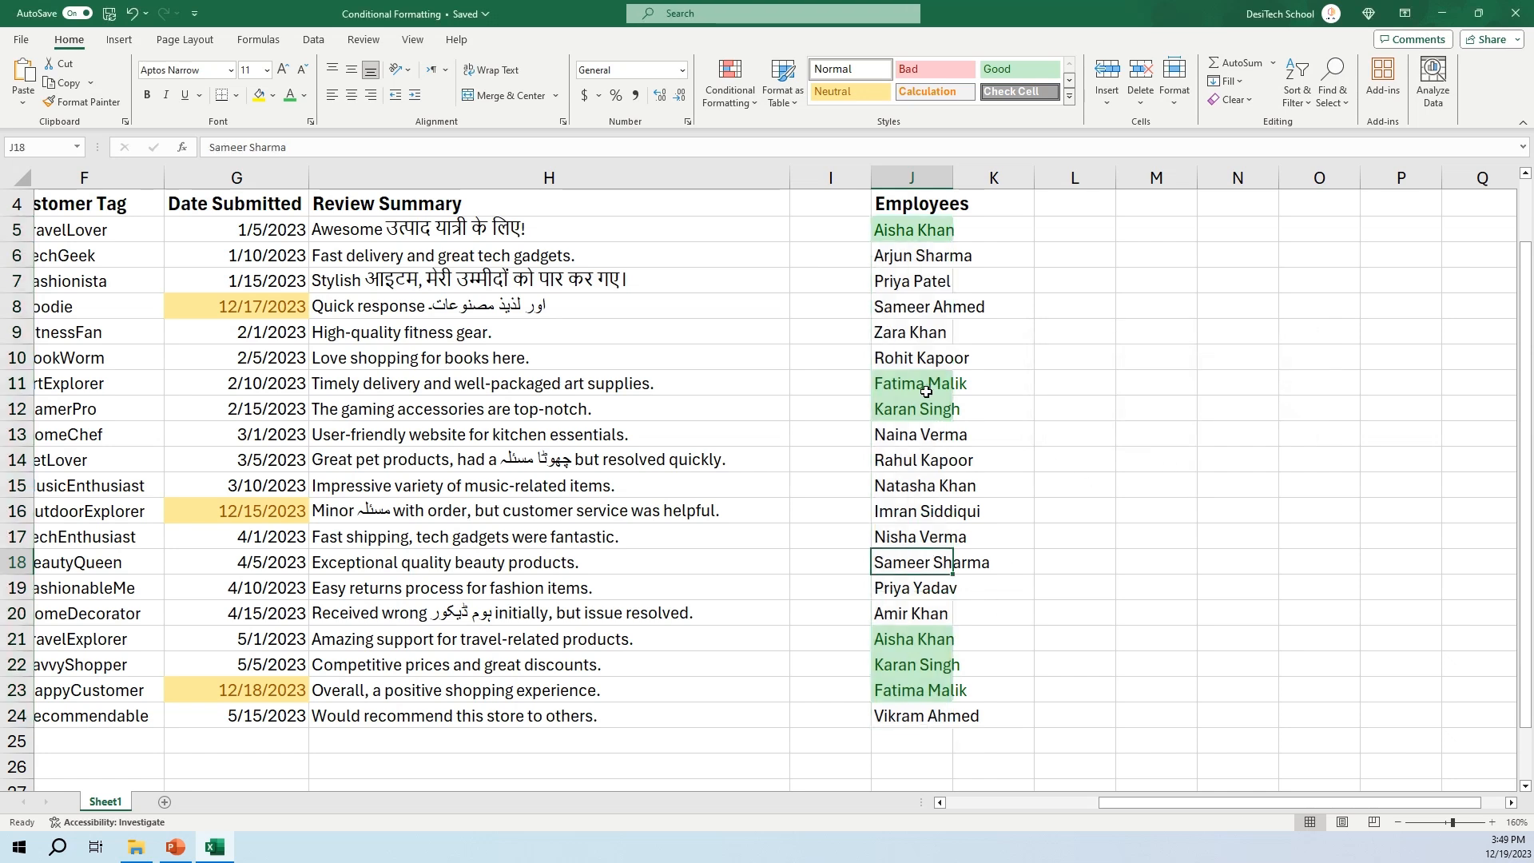
{"action": "left_click", "coordinate": [912, 231]}
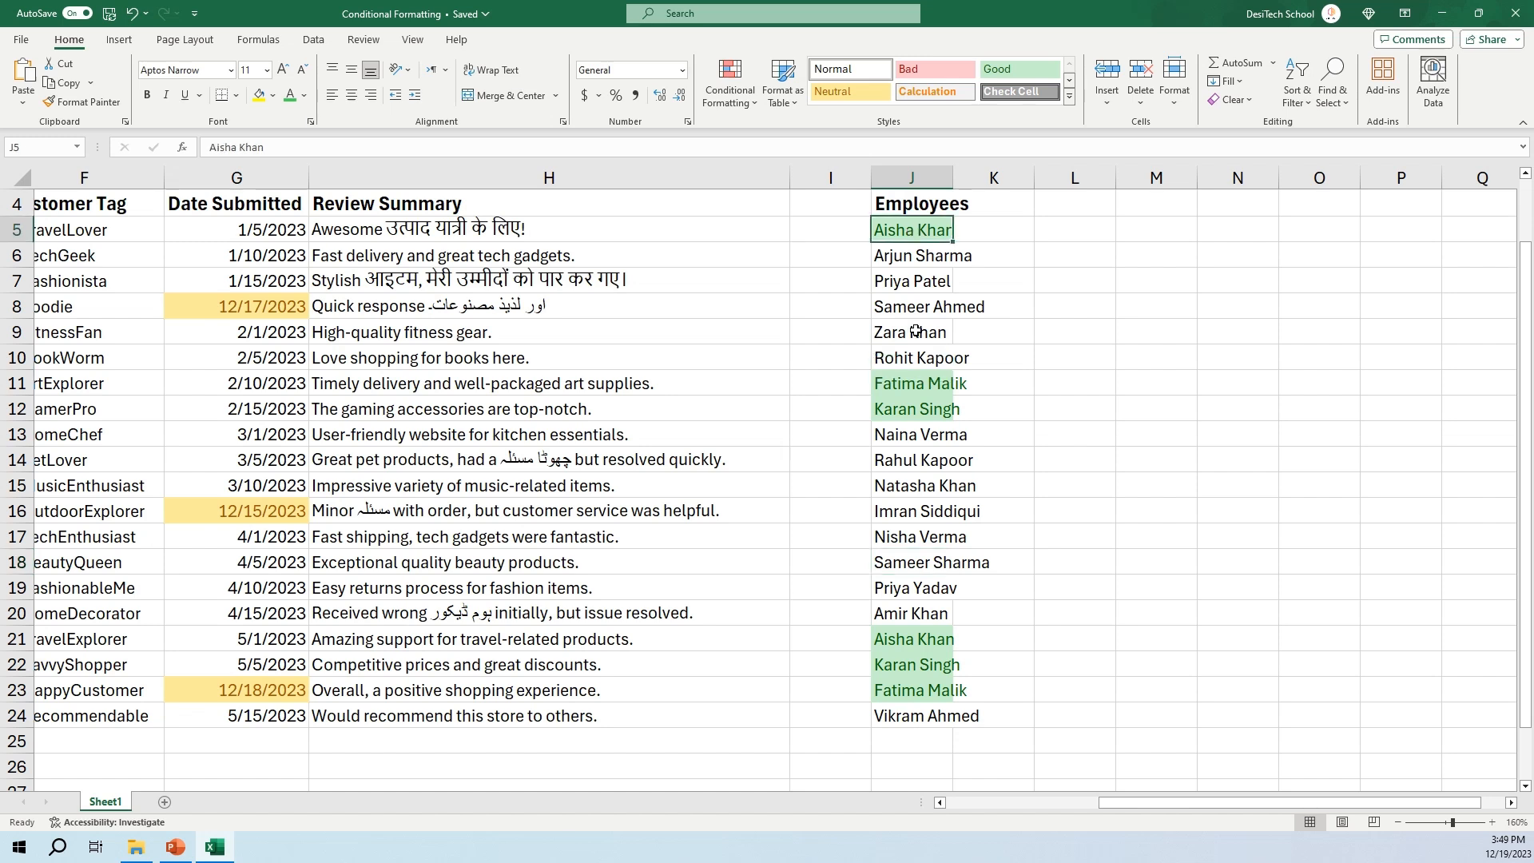
{"action": "left_click", "coordinate": [911, 644]}
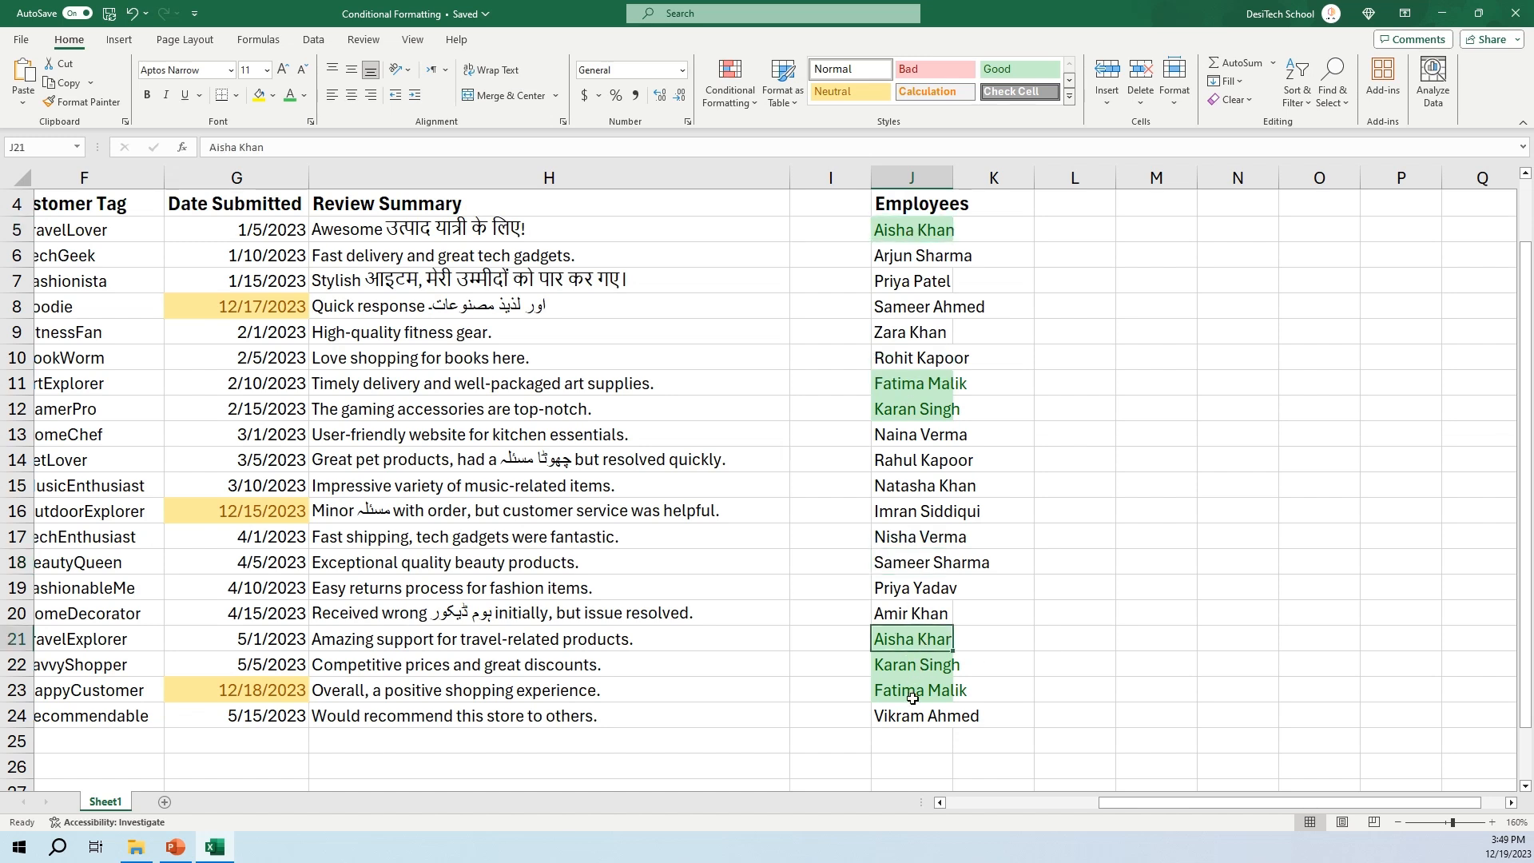
- Start a second Duplicate Values highlight rule on the employee names in J5:J24
{"action": "left_click_drag", "start_coordinate": [911, 230], "coordinate": [911, 282]}
{"action": "left_click_drag", "start_coordinate": [904, 430], "coordinate": [911, 717]}
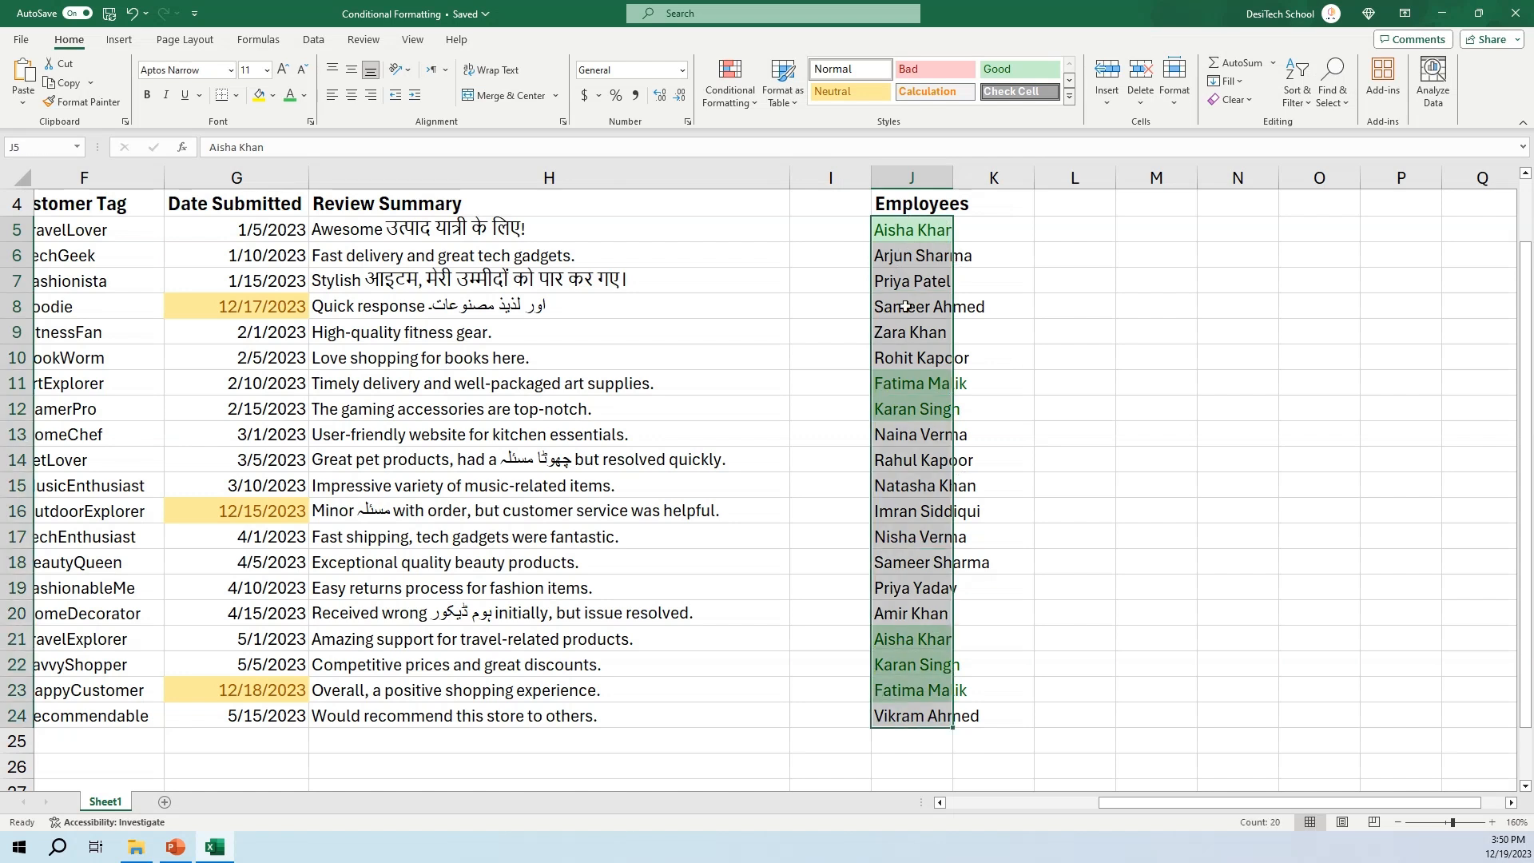
{"action": "left_click", "coordinate": [730, 100]}
{"action": "mouse_move", "coordinate": [787, 132]}
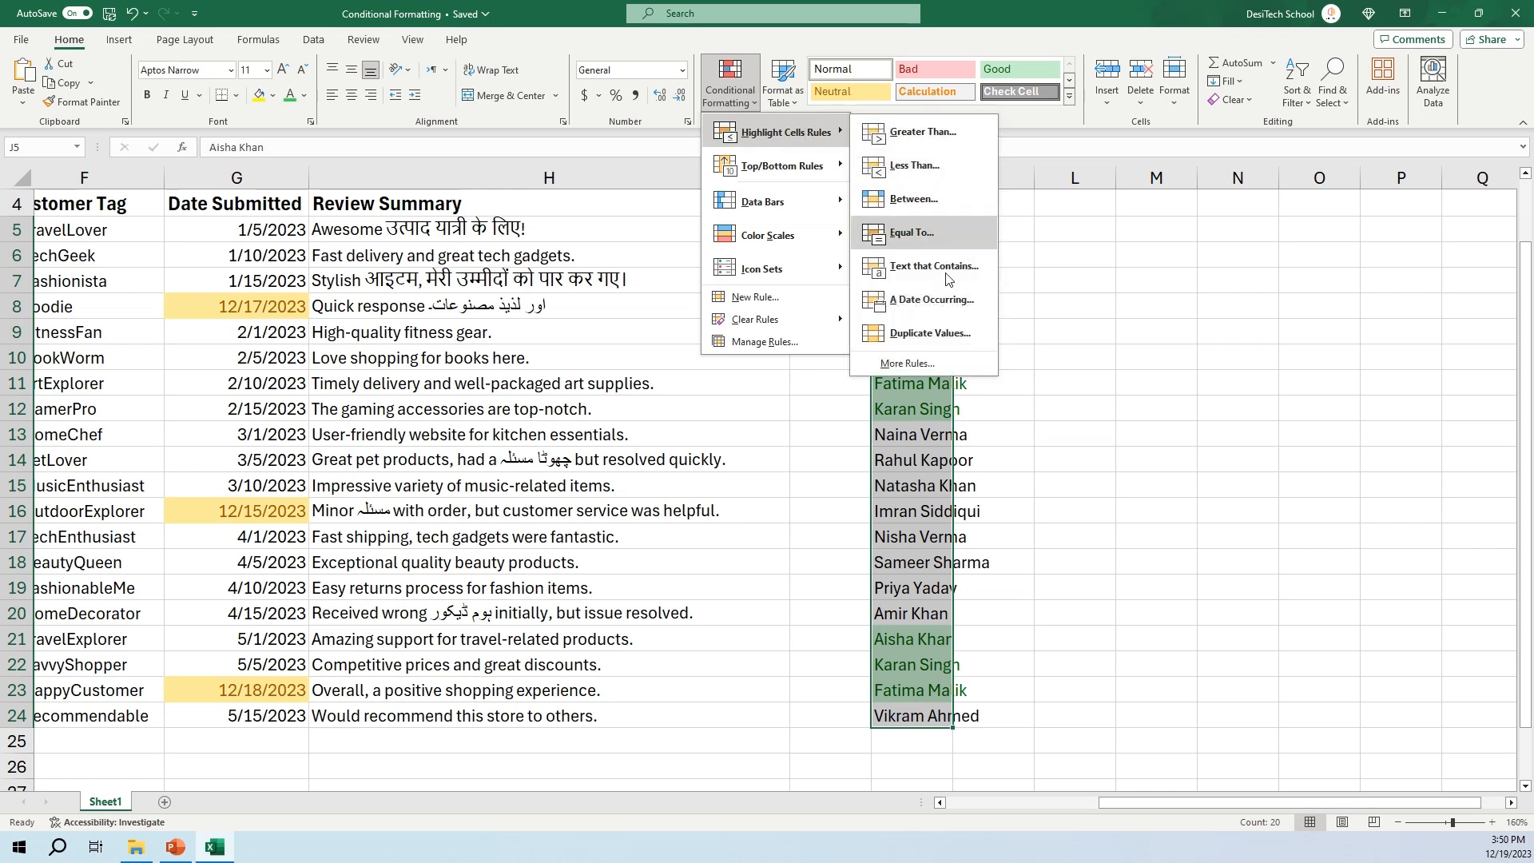
{"action": "left_click", "coordinate": [930, 333]}
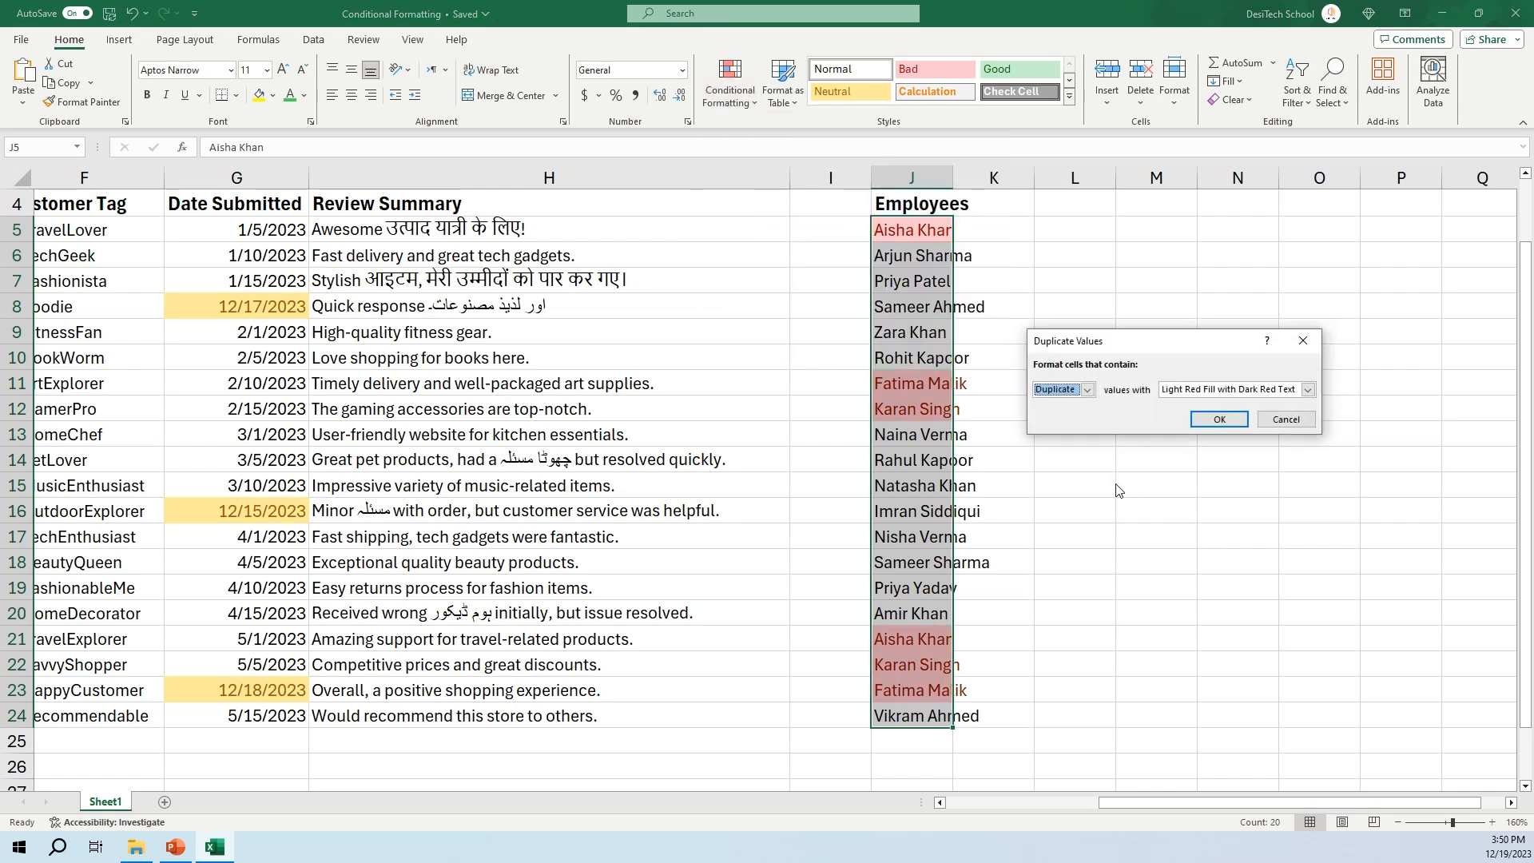
- Try the rule on Unique values with Yellow Fill with Dark Yellow Text, and return it to Duplicate with Light Red Fill with Dark Red Text
{"action": "left_click", "coordinate": [1087, 390]}
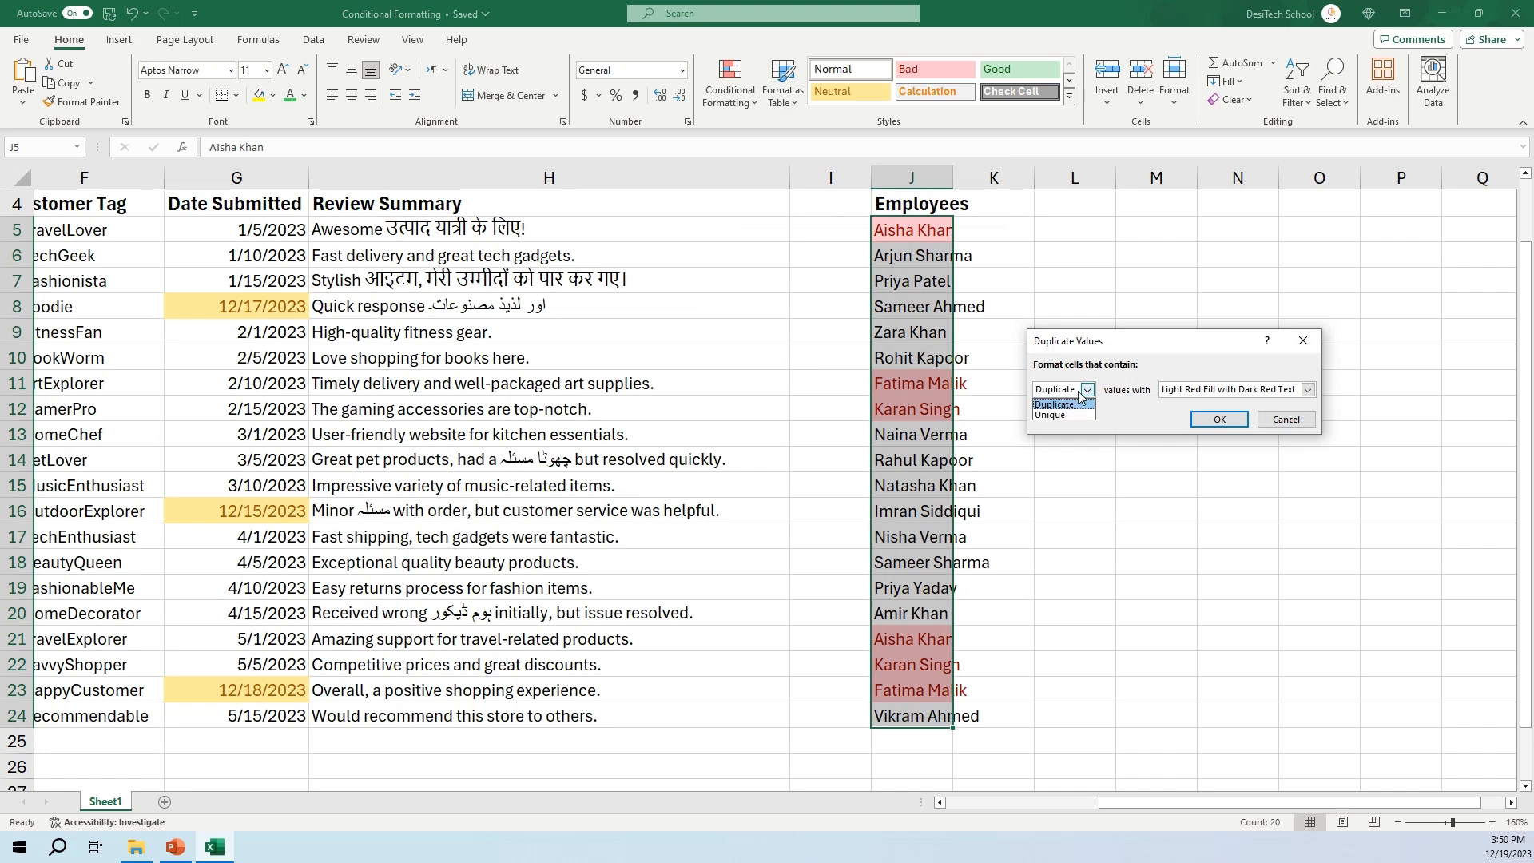
{"action": "left_click", "coordinate": [1059, 414]}
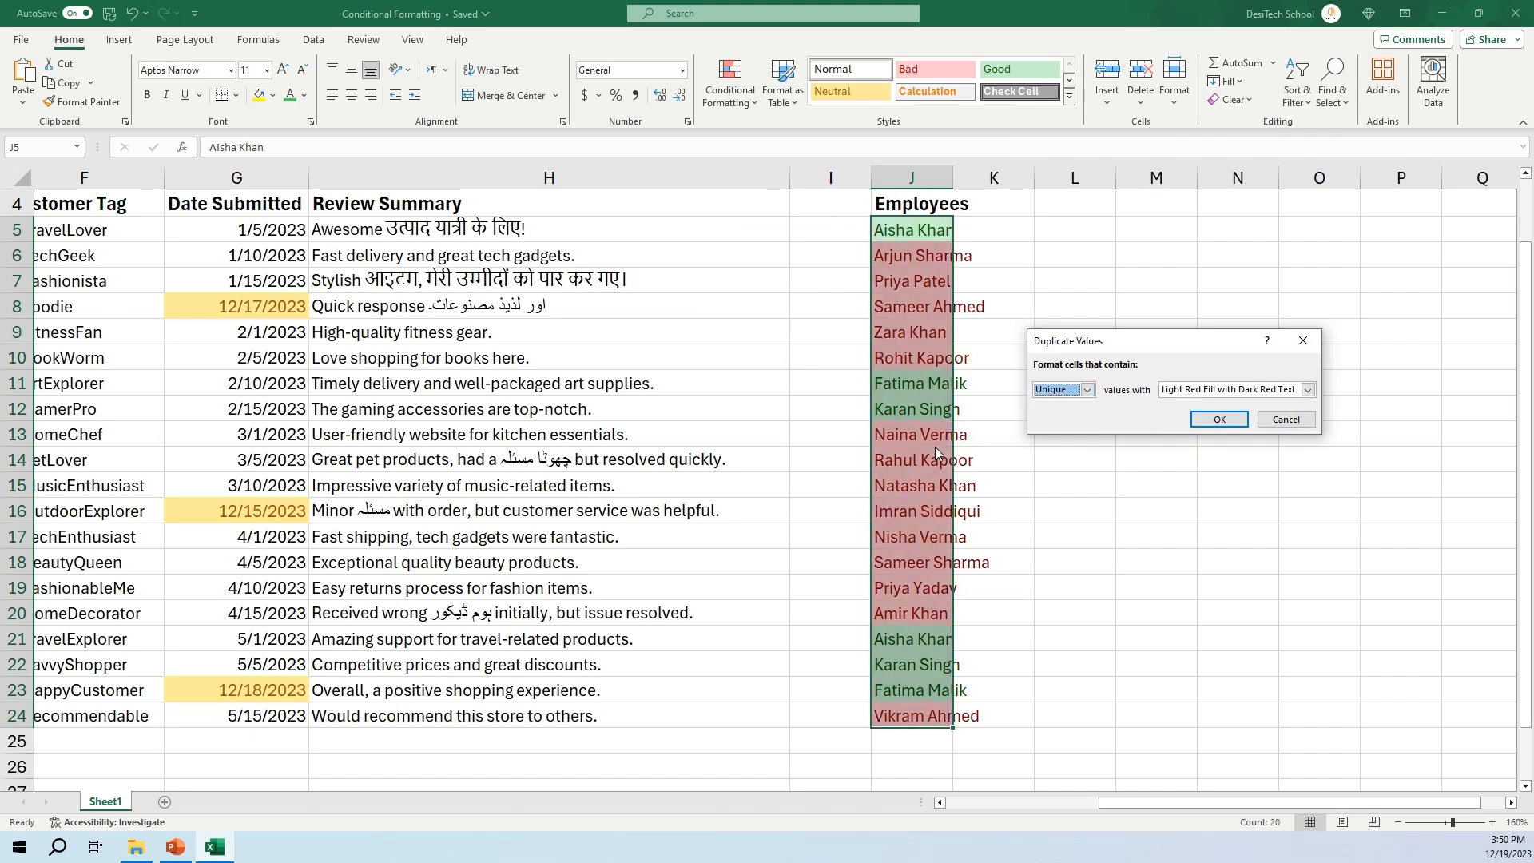
{"action": "left_click", "coordinate": [1236, 394]}
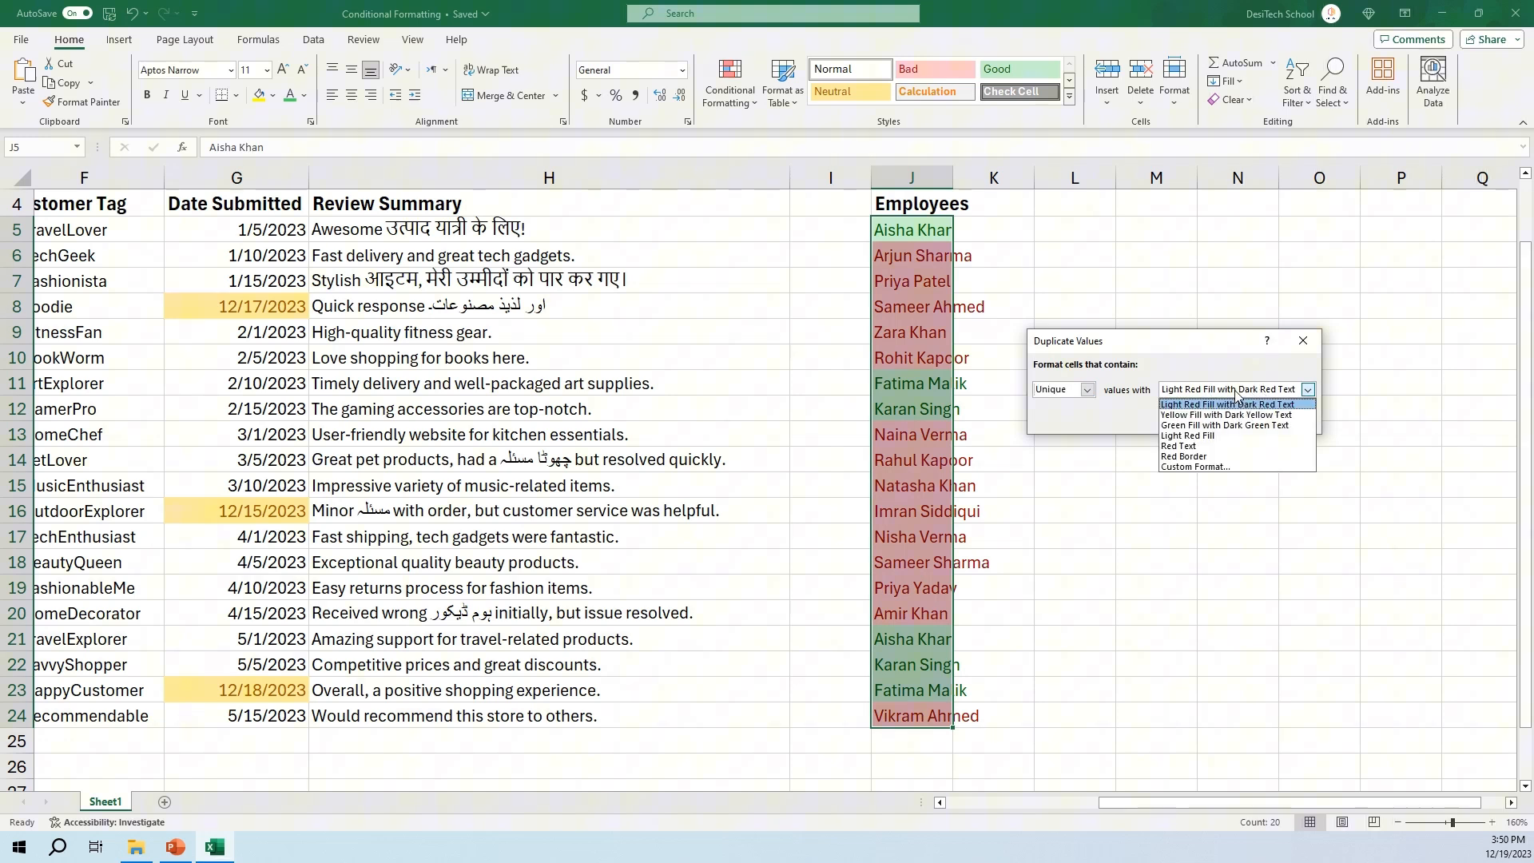
{"action": "left_click", "coordinate": [1198, 414]}
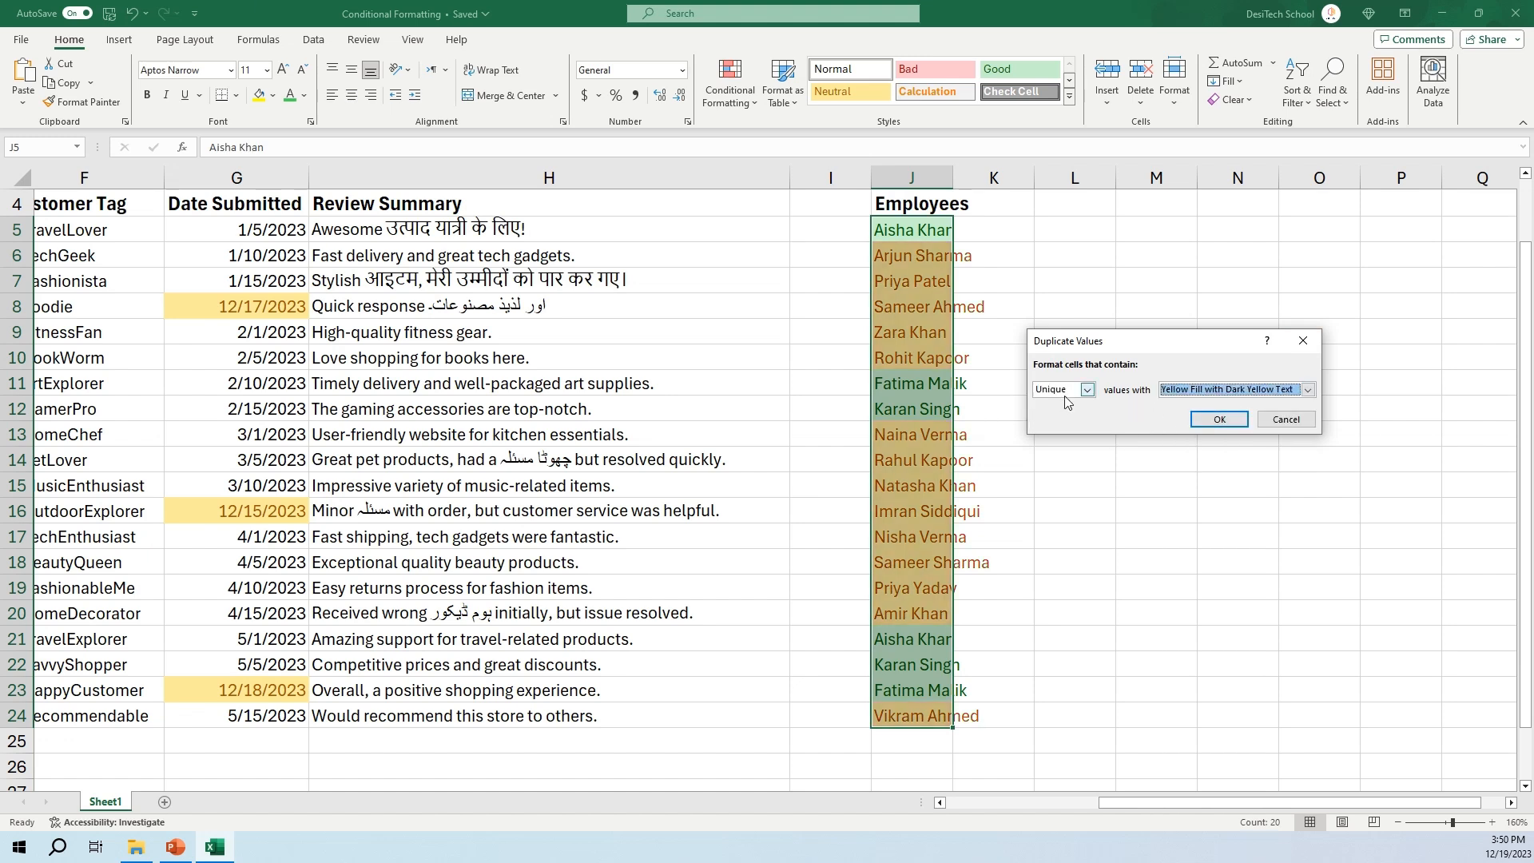
{"action": "left_click", "coordinate": [1069, 391]}
{"action": "left_click", "coordinate": [1058, 402]}
{"action": "left_click", "coordinate": [1210, 391]}
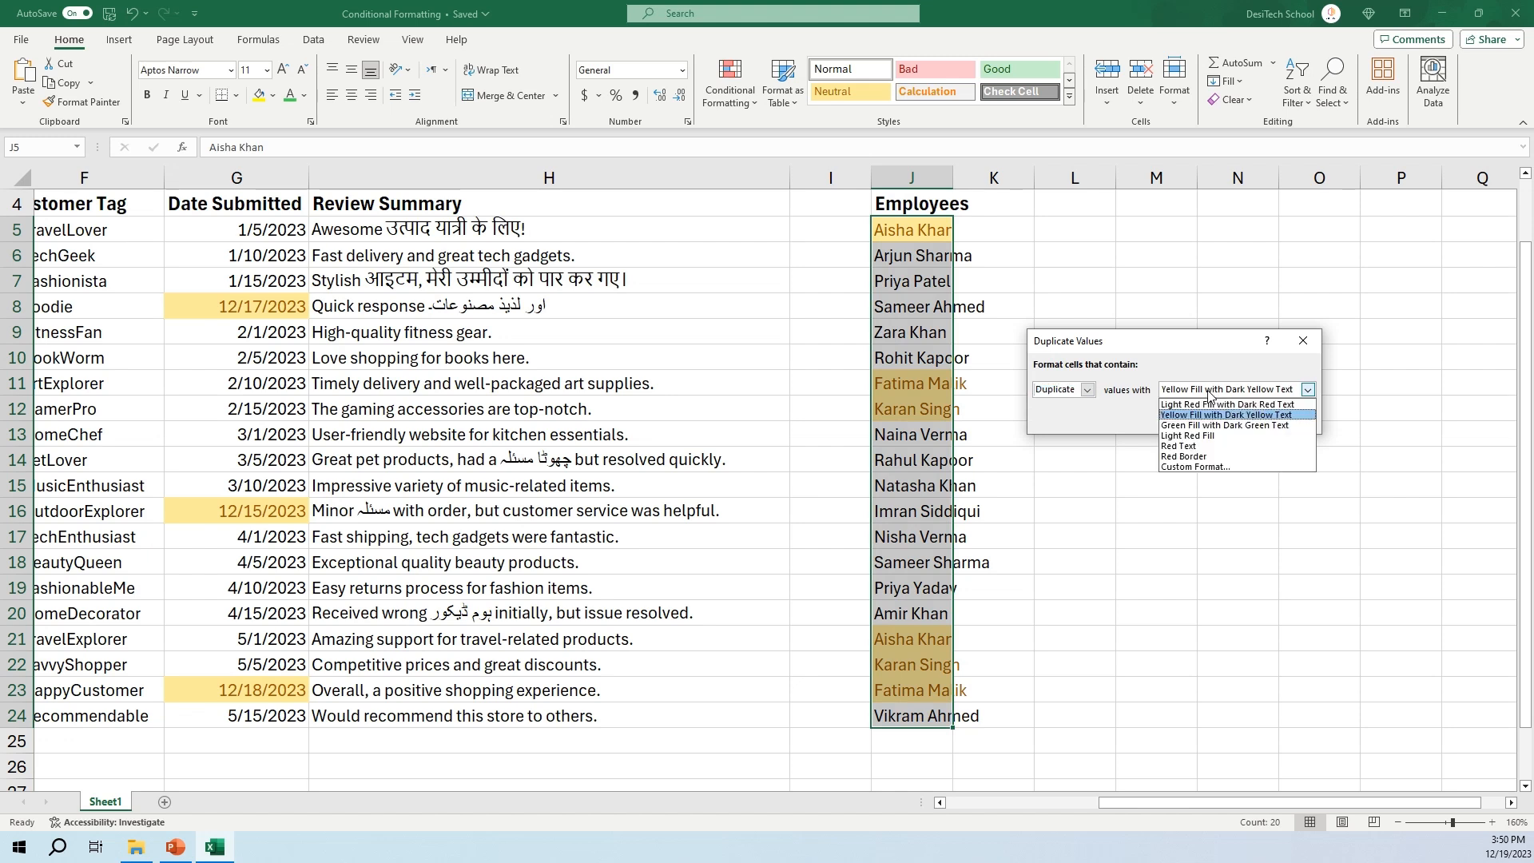
{"action": "left_click", "coordinate": [1210, 404]}
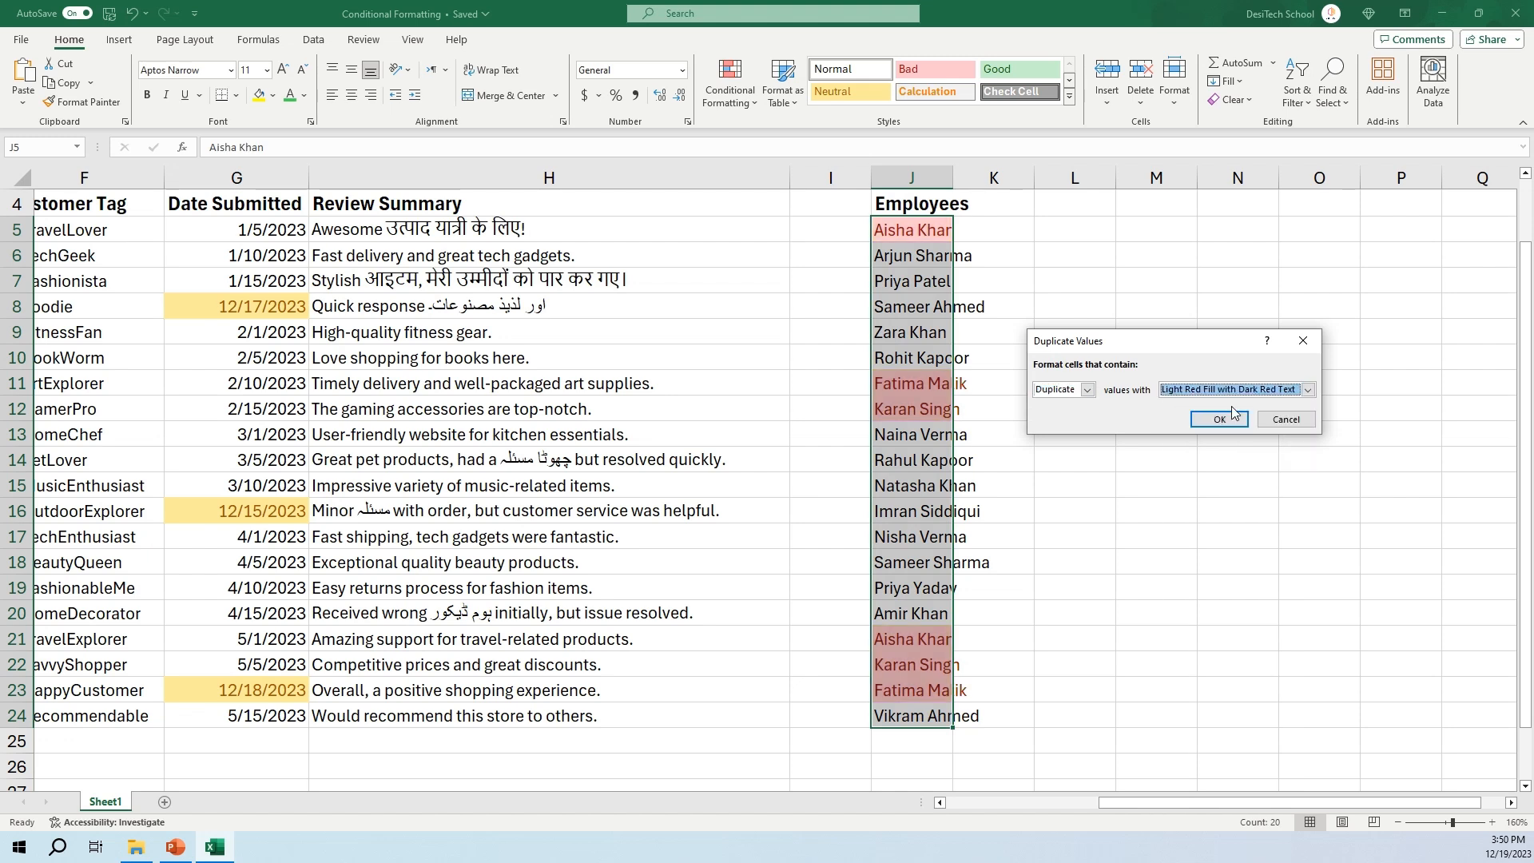
- Set the second rule to Unique values and apply it to the employee names
{"action": "left_click", "coordinate": [1070, 391]}
{"action": "left_click", "coordinate": [1064, 415]}
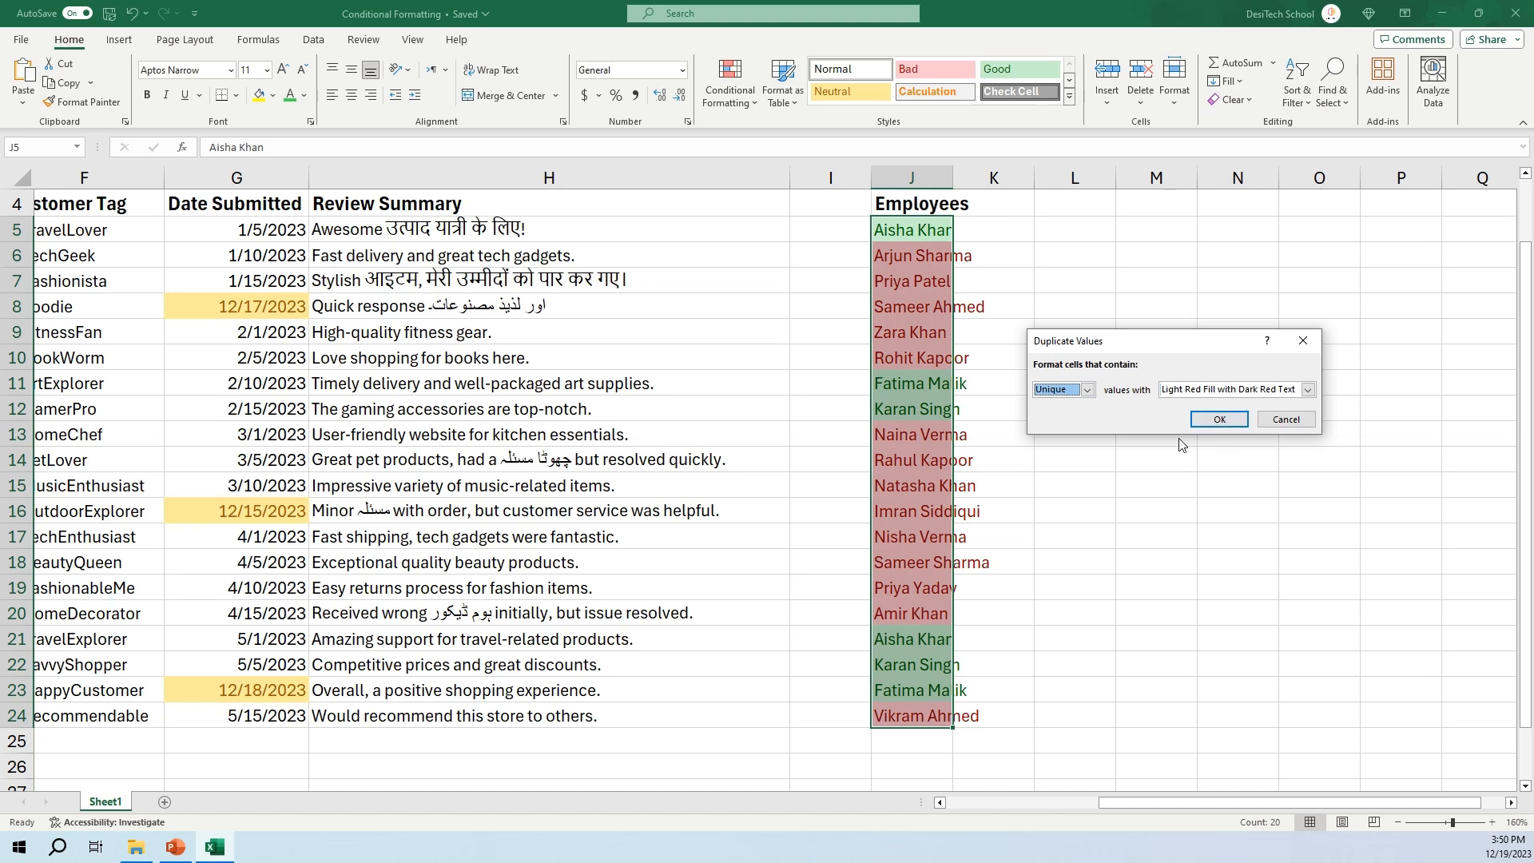
{"action": "left_click", "coordinate": [1218, 420]}
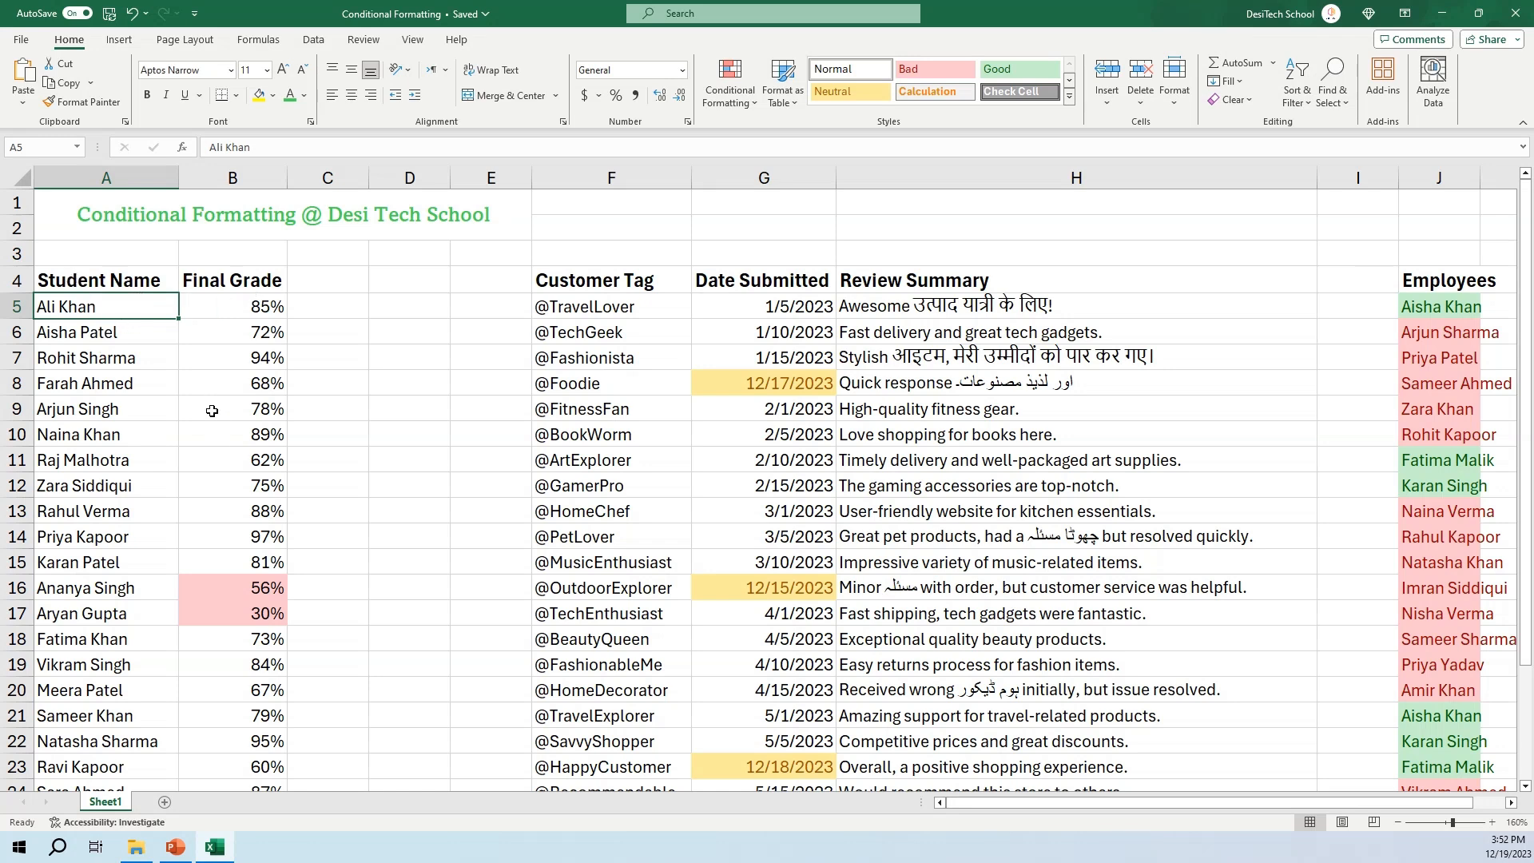
- Clear the conditional formatting rules from the student names and grades in A5:B29, and deselect the range
{"action": "scroll", "coordinate": [209, 404], "scroll_direction": "down", "scroll_amount": 1}
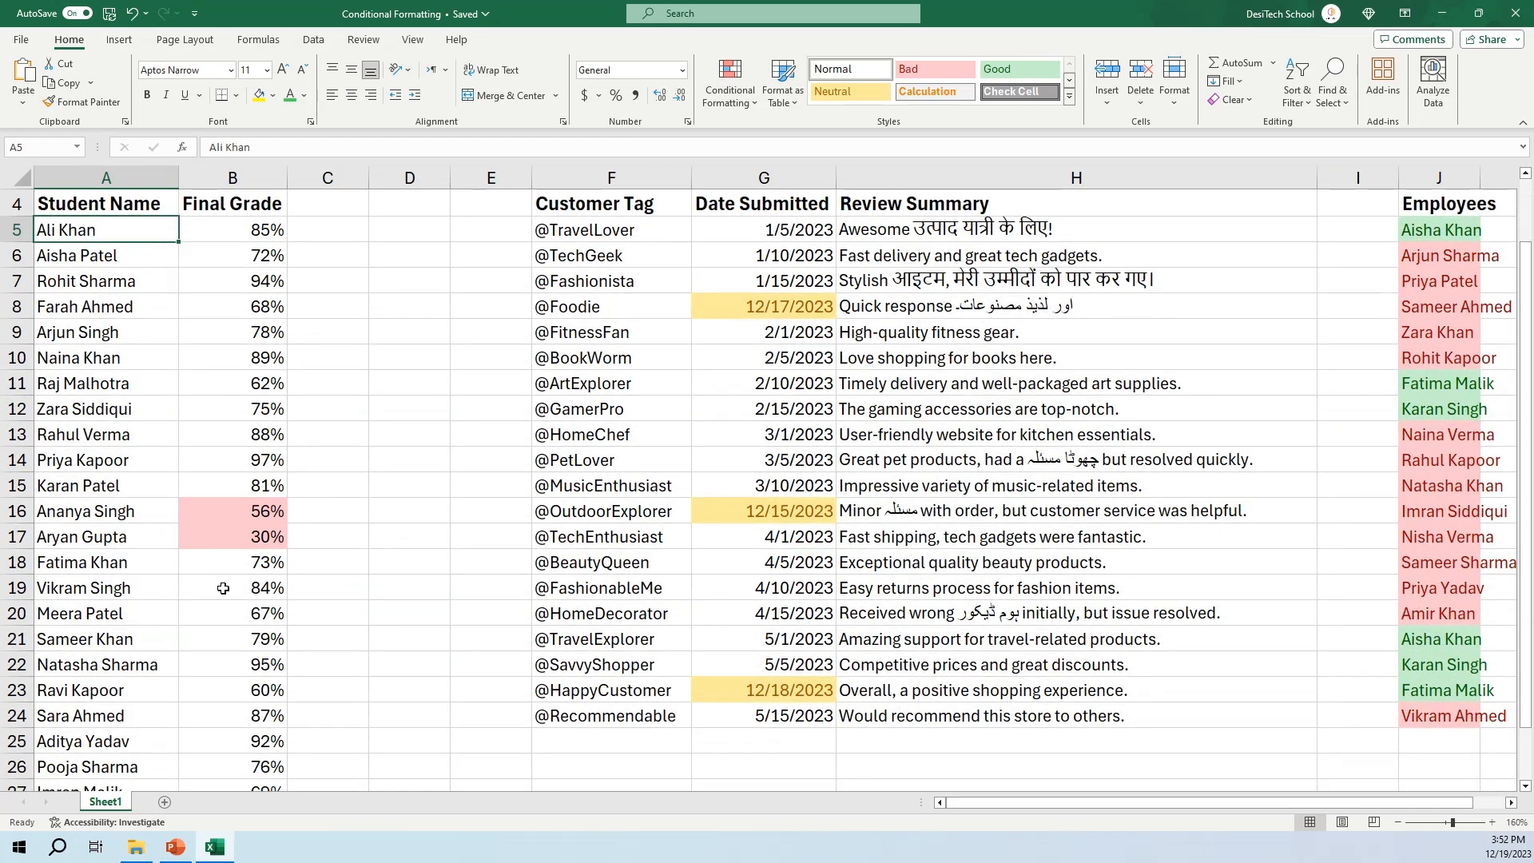
{"action": "scroll", "coordinate": [270, 584], "scroll_direction": "down", "scroll_amount": 1}
{"action": "scroll", "coordinate": [268, 718], "scroll_direction": "down", "scroll_amount": 1}
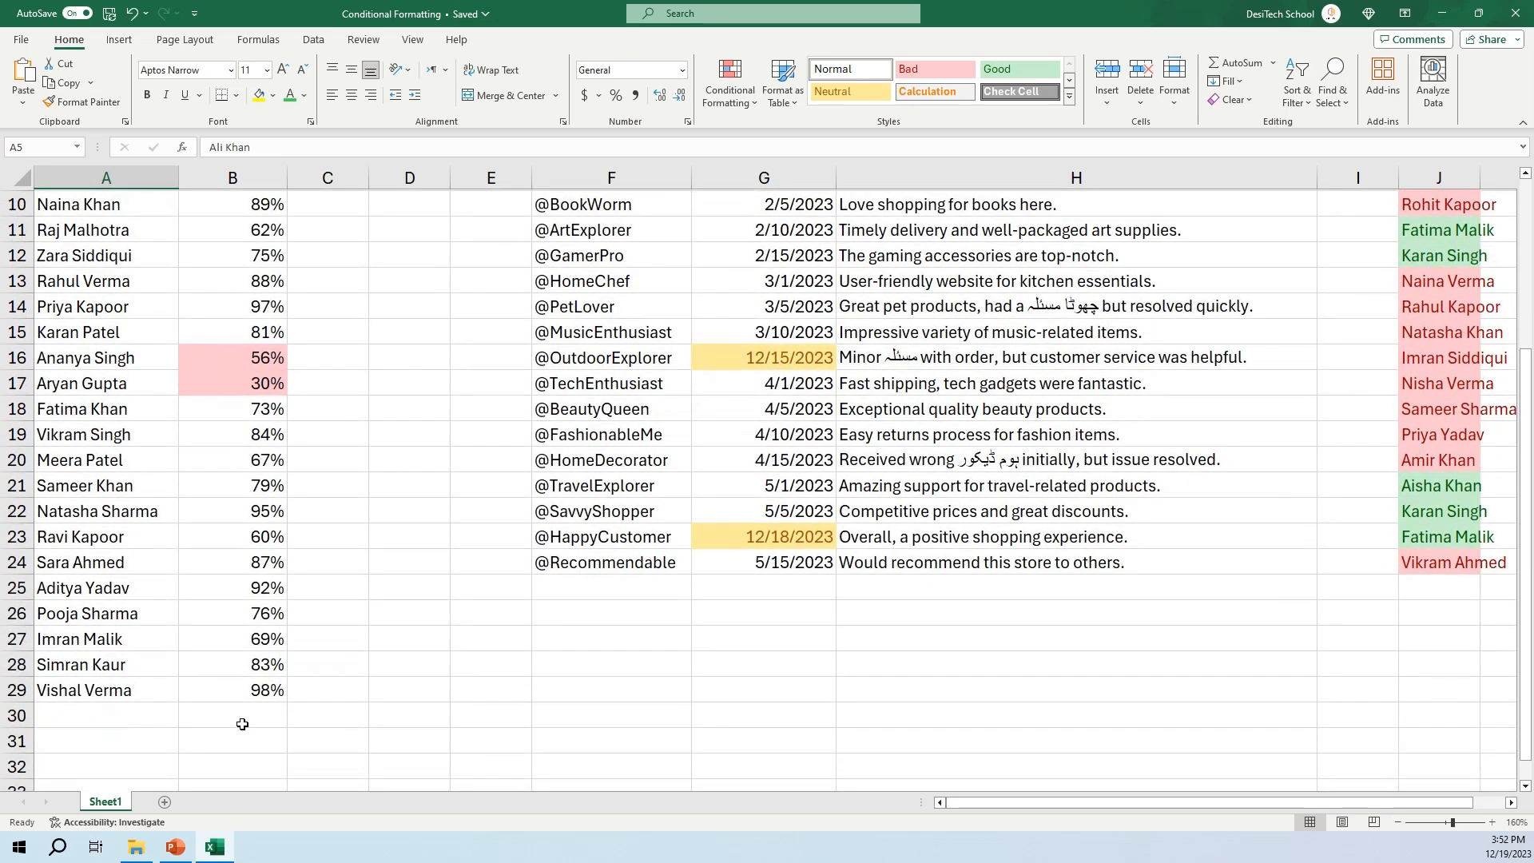
{"action": "left_click", "coordinate": [247, 696], "text": "shift"}
{"action": "scroll", "coordinate": [322, 461], "scroll_direction": "up", "scroll_amount": 1}
{"action": "scroll", "coordinate": [322, 460], "scroll_direction": "up", "scroll_amount": 2}
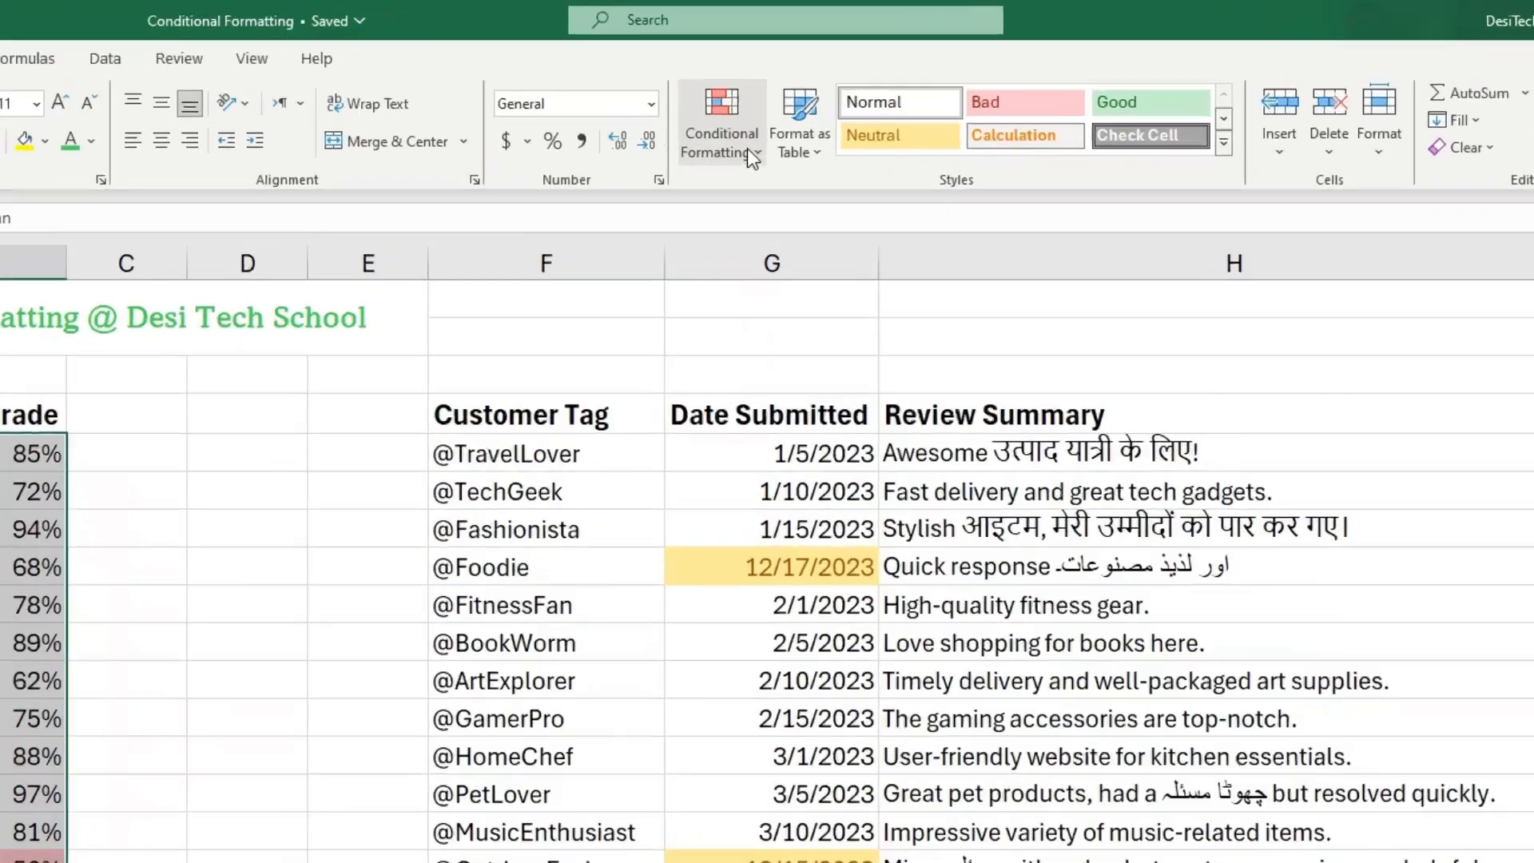
{"action": "left_click", "coordinate": [738, 91]}
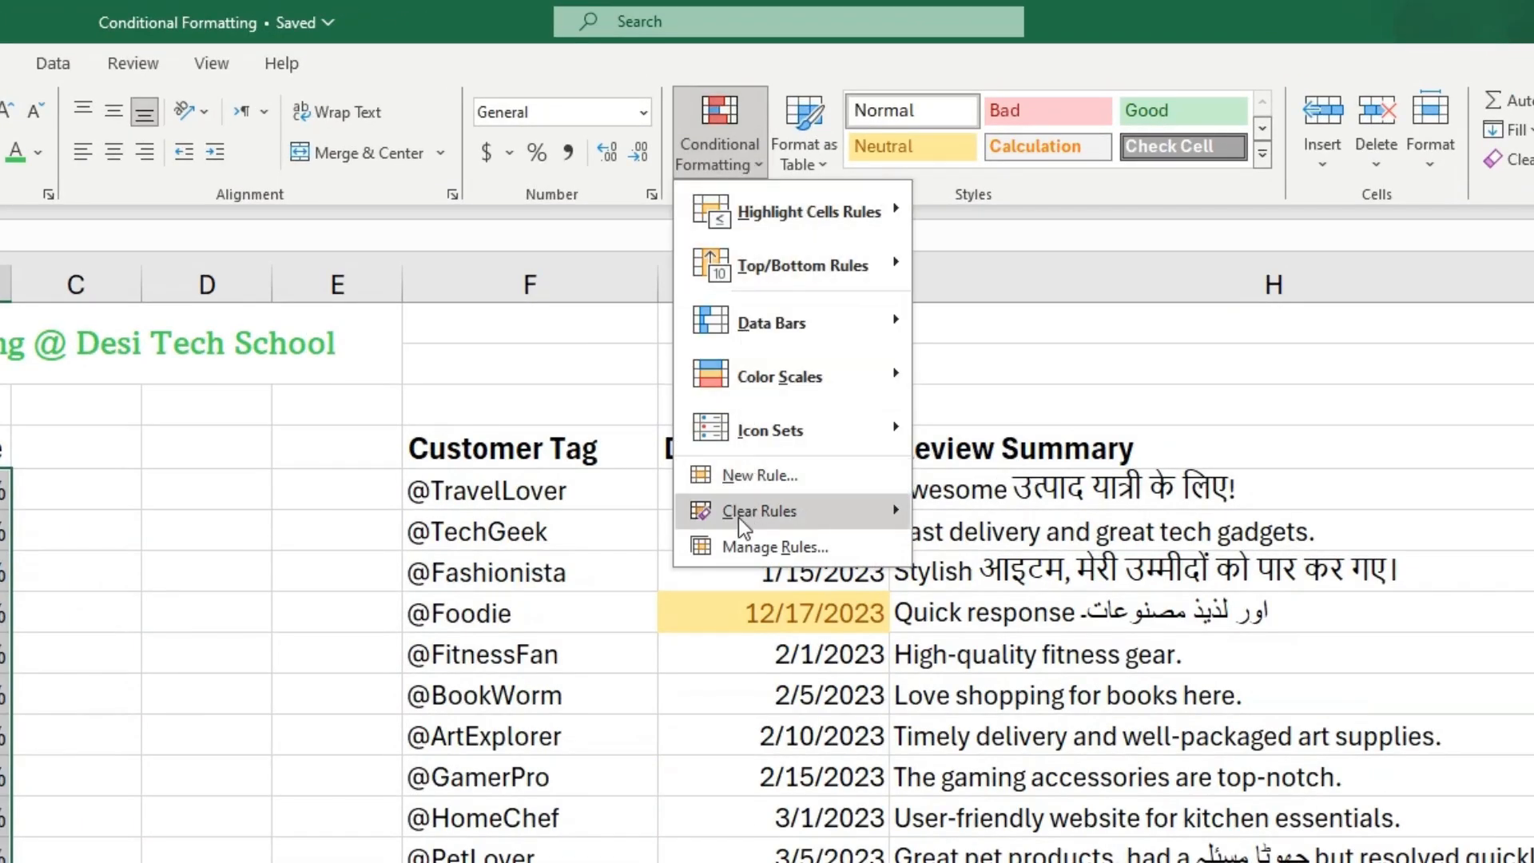
{"action": "mouse_move", "coordinate": [744, 528]}
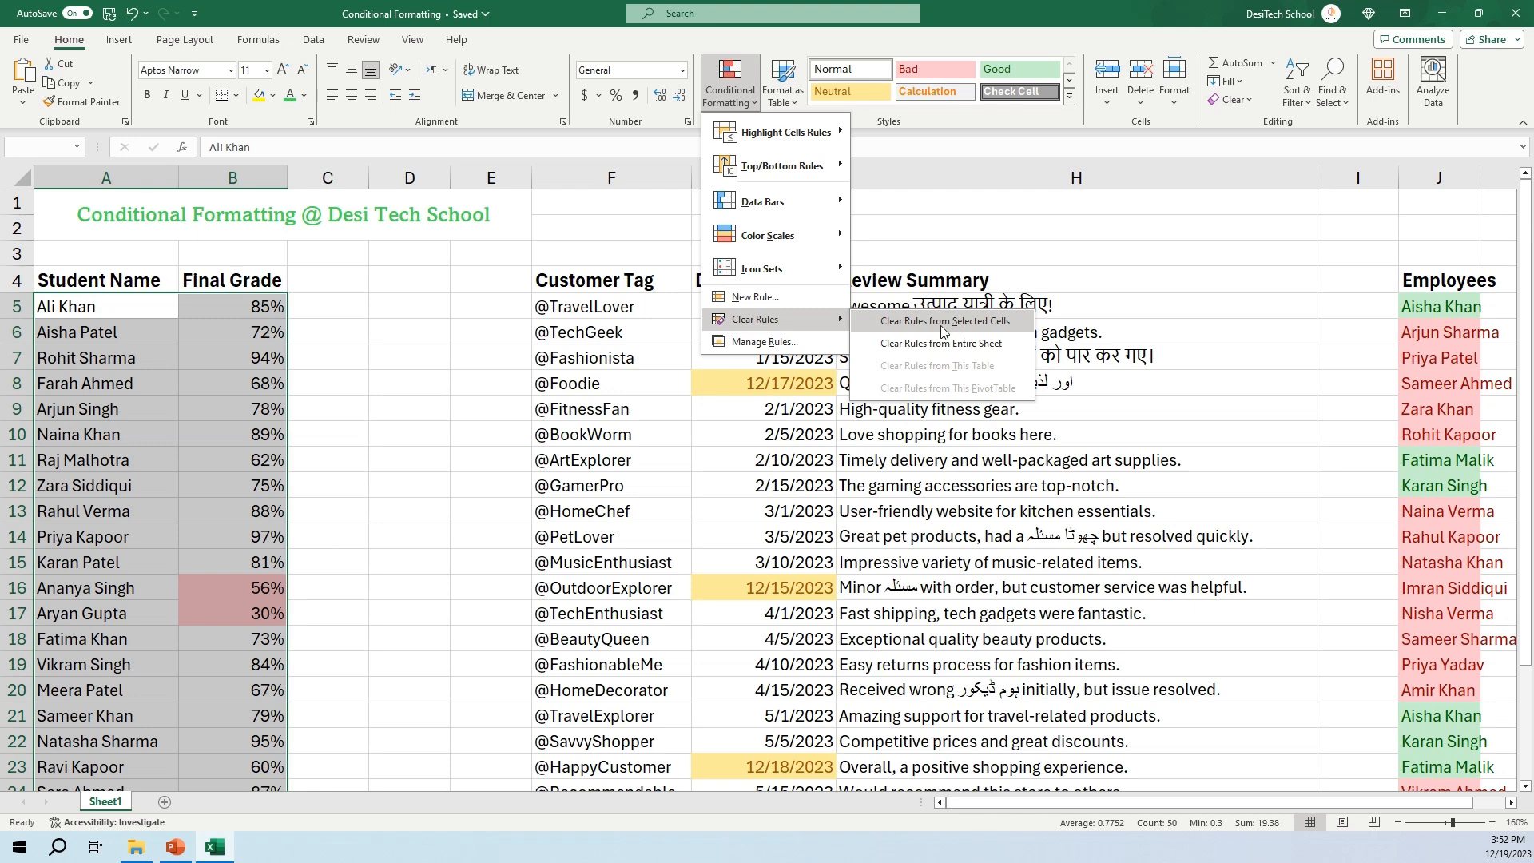
{"action": "left_click", "coordinate": [942, 320]}
{"action": "left_click", "coordinate": [187, 376]}
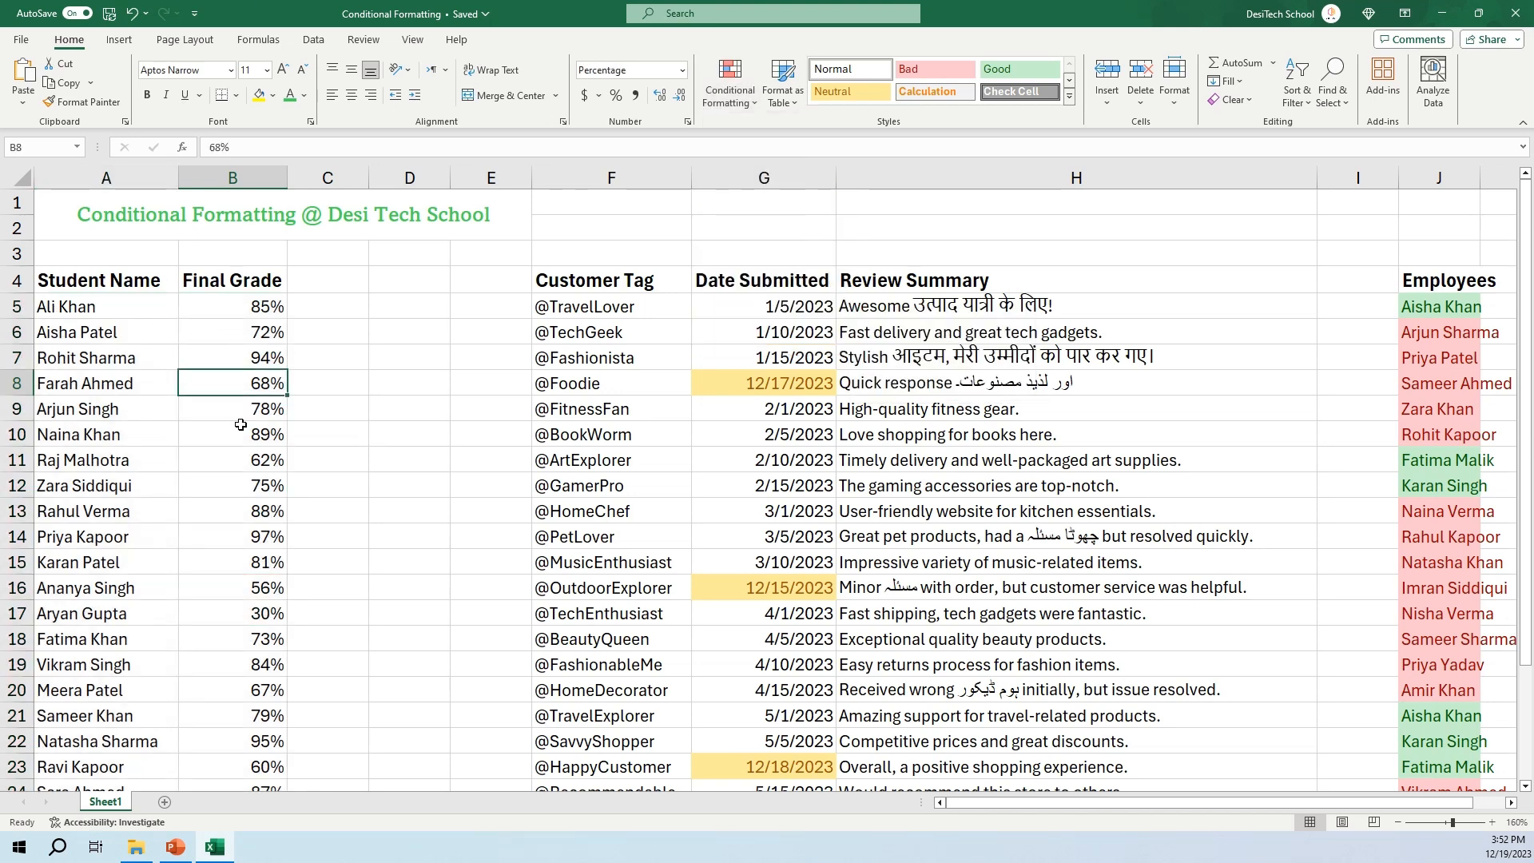
- Select the final grades in B5:B29
{"action": "scroll", "coordinate": [247, 520], "scroll_direction": "down", "scroll_amount": 1}
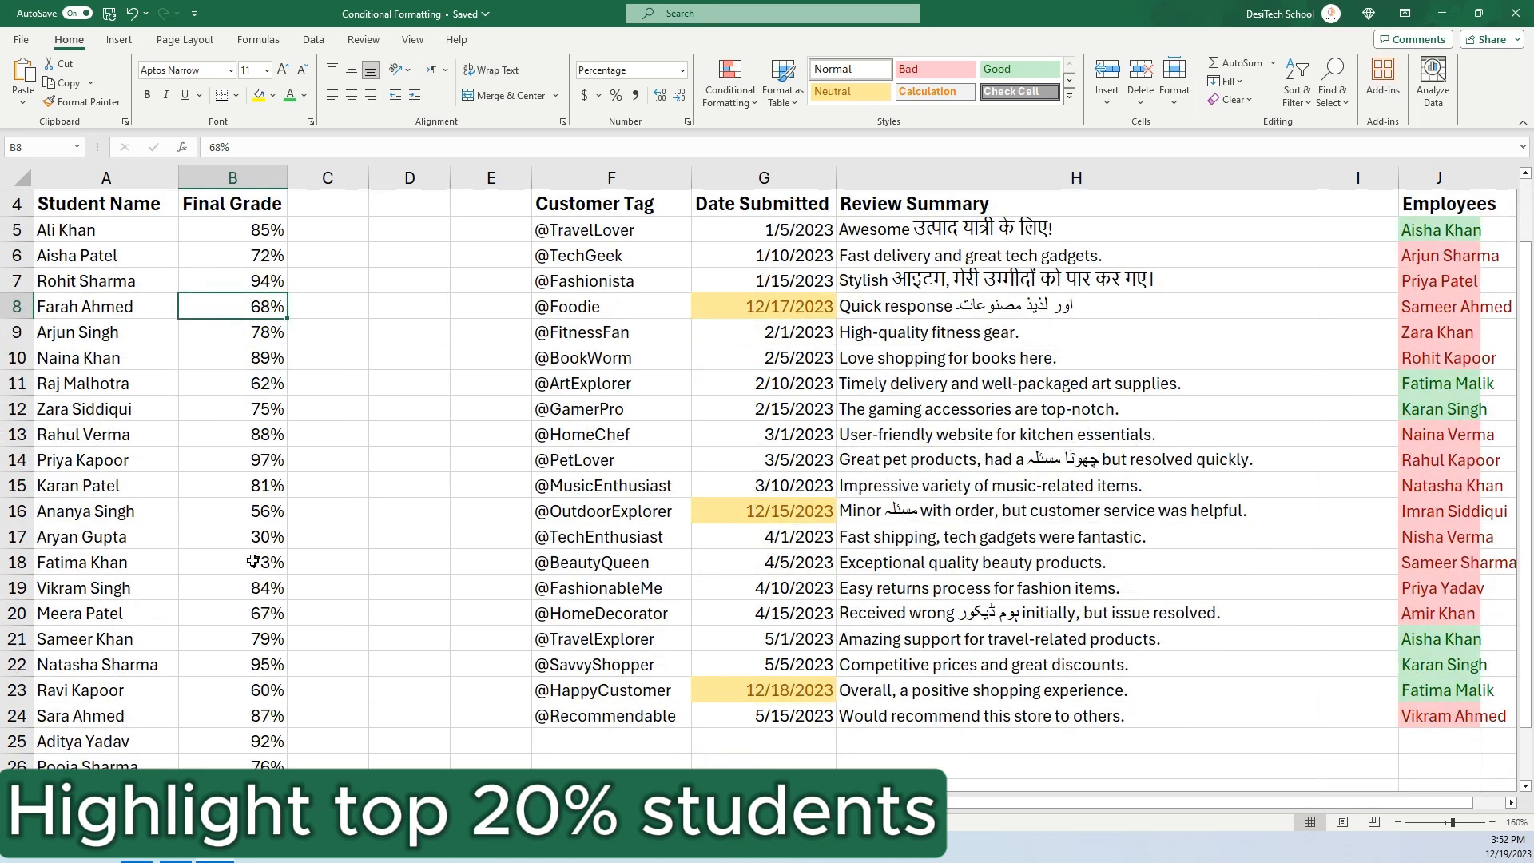
{"action": "scroll", "coordinate": [220, 515], "scroll_direction": "up", "scroll_amount": 1}
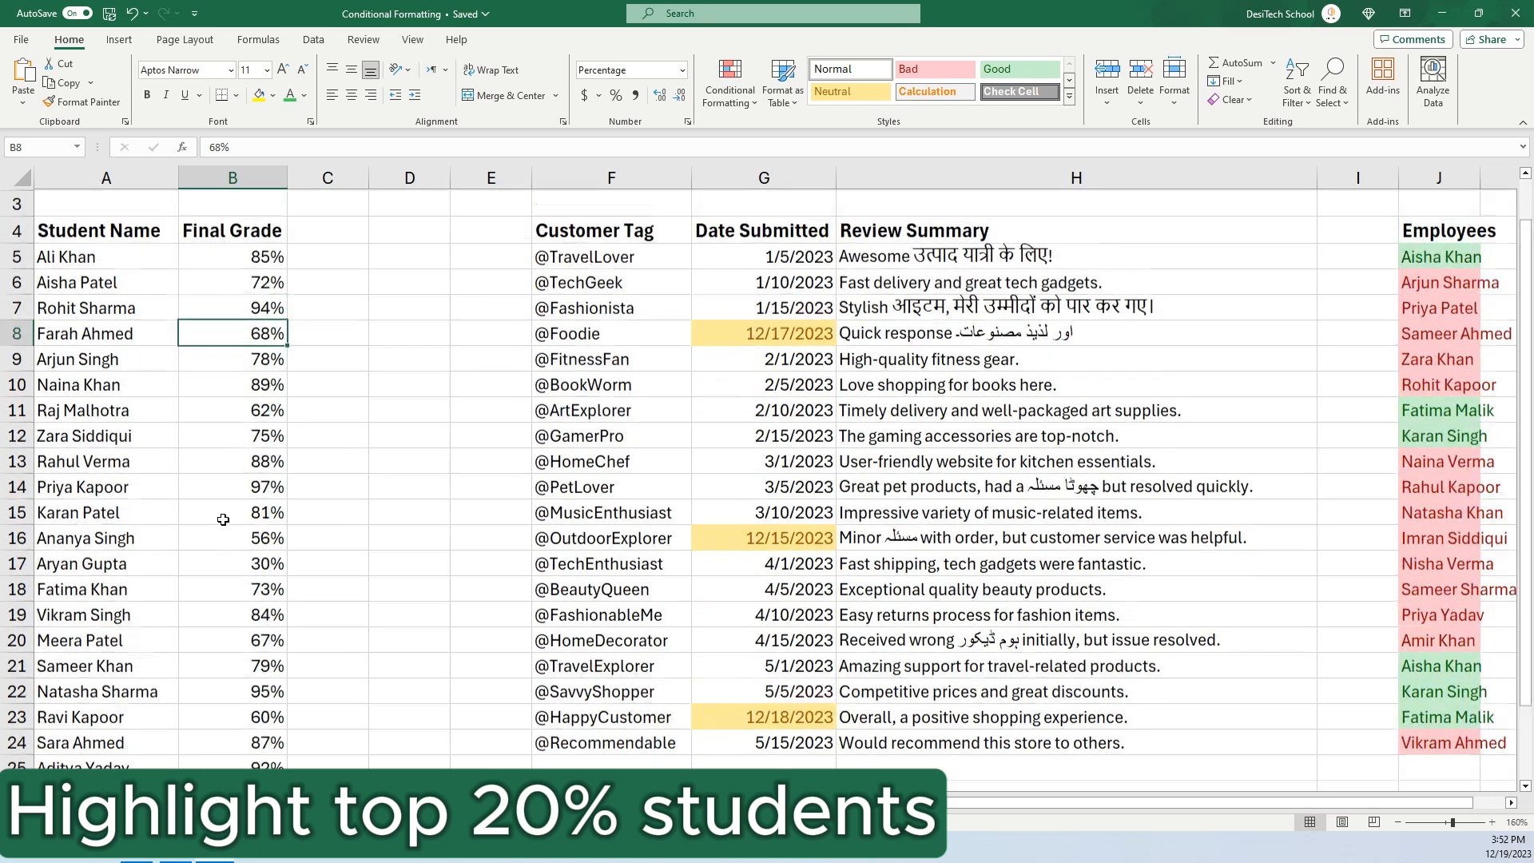
{"action": "left_click_drag", "start_coordinate": [209, 312], "coordinate": [270, 701]}
{"action": "scroll", "coordinate": [270, 701], "scroll_direction": "down", "scroll_amount": 1}
{"action": "left_click", "coordinate": [226, 682], "text": "shift"}
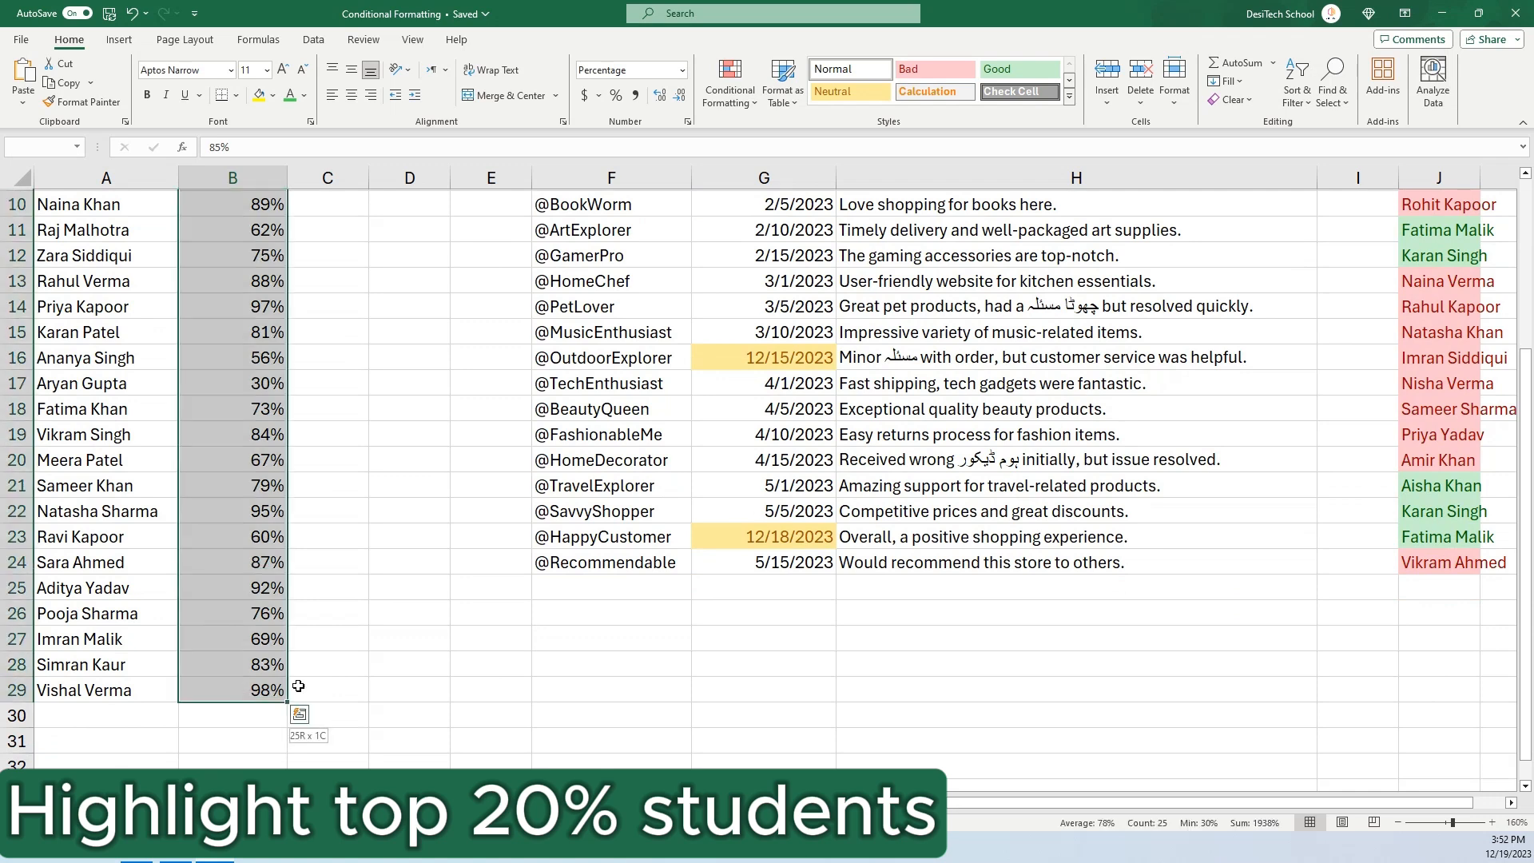
{"action": "scroll", "coordinate": [290, 677], "scroll_direction": "up", "scroll_amount": 3}
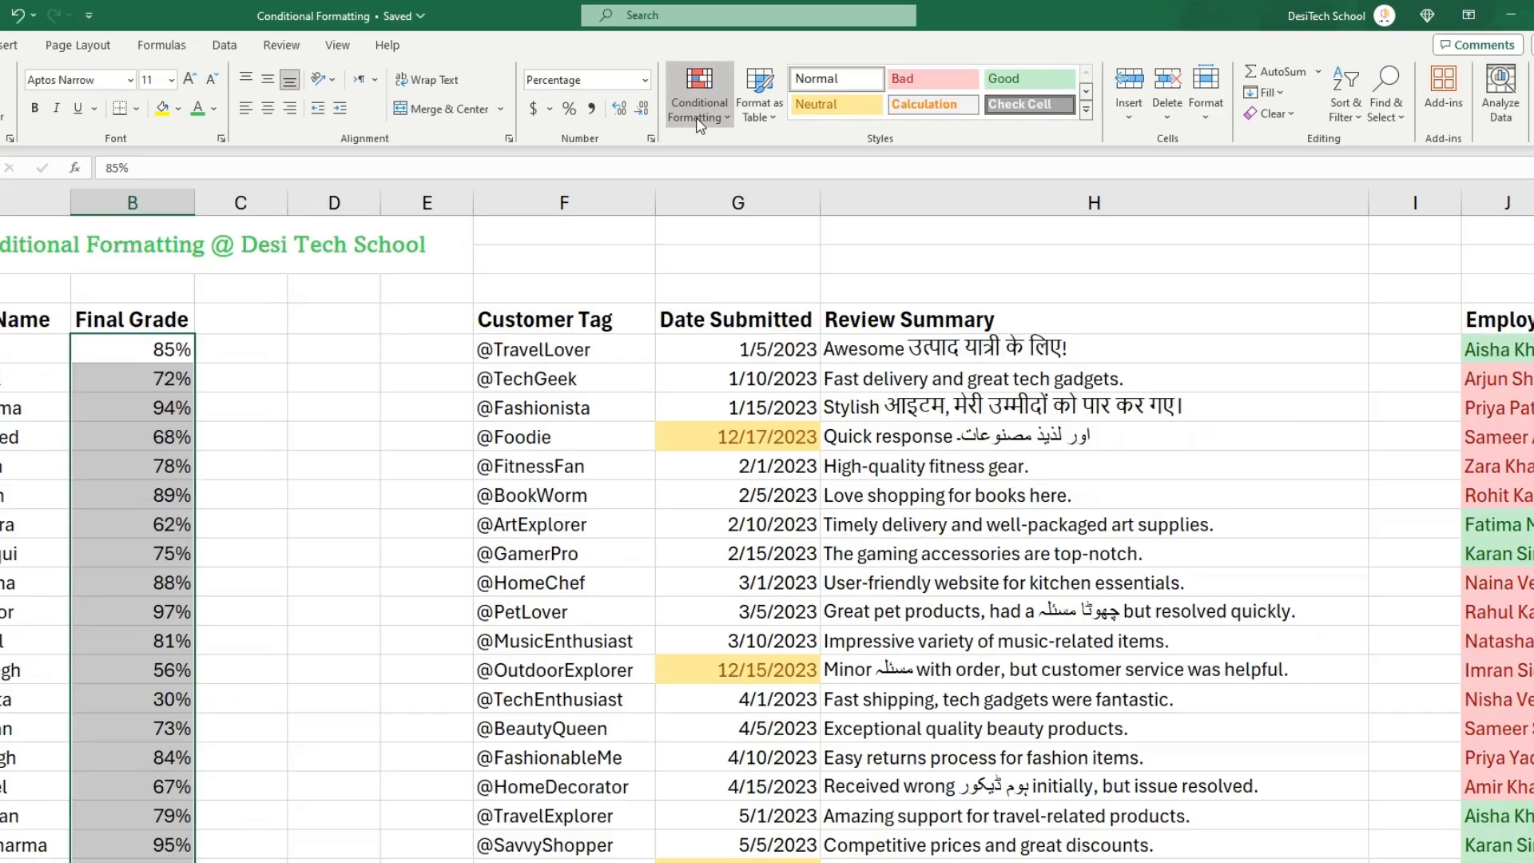
- Try a Top 10% rule on the final grades with the rank set to 20%
{"action": "left_click", "coordinate": [731, 104]}
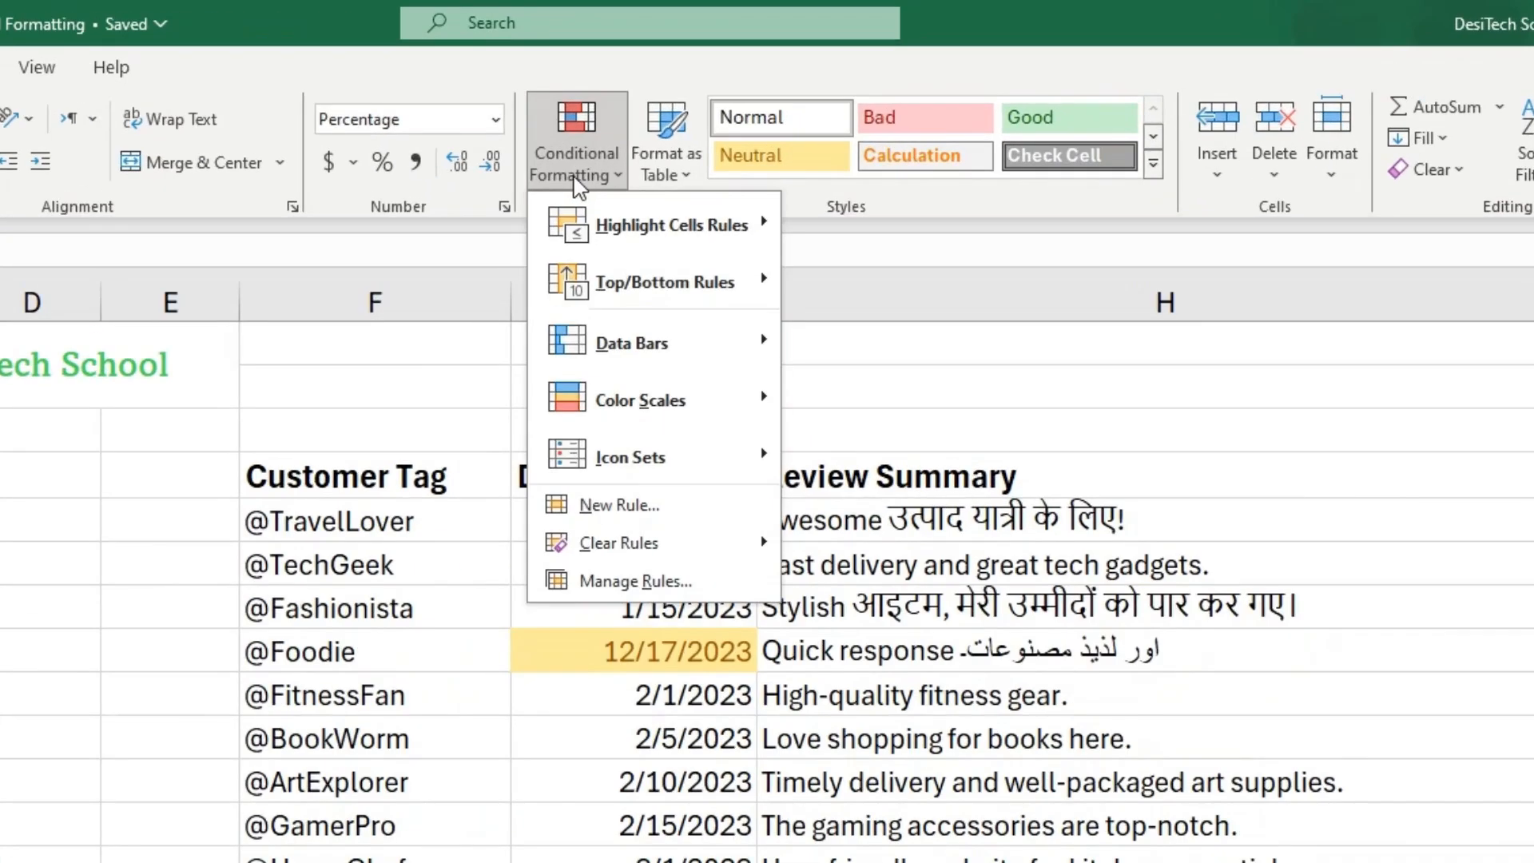
{"action": "mouse_move", "coordinate": [624, 298]}
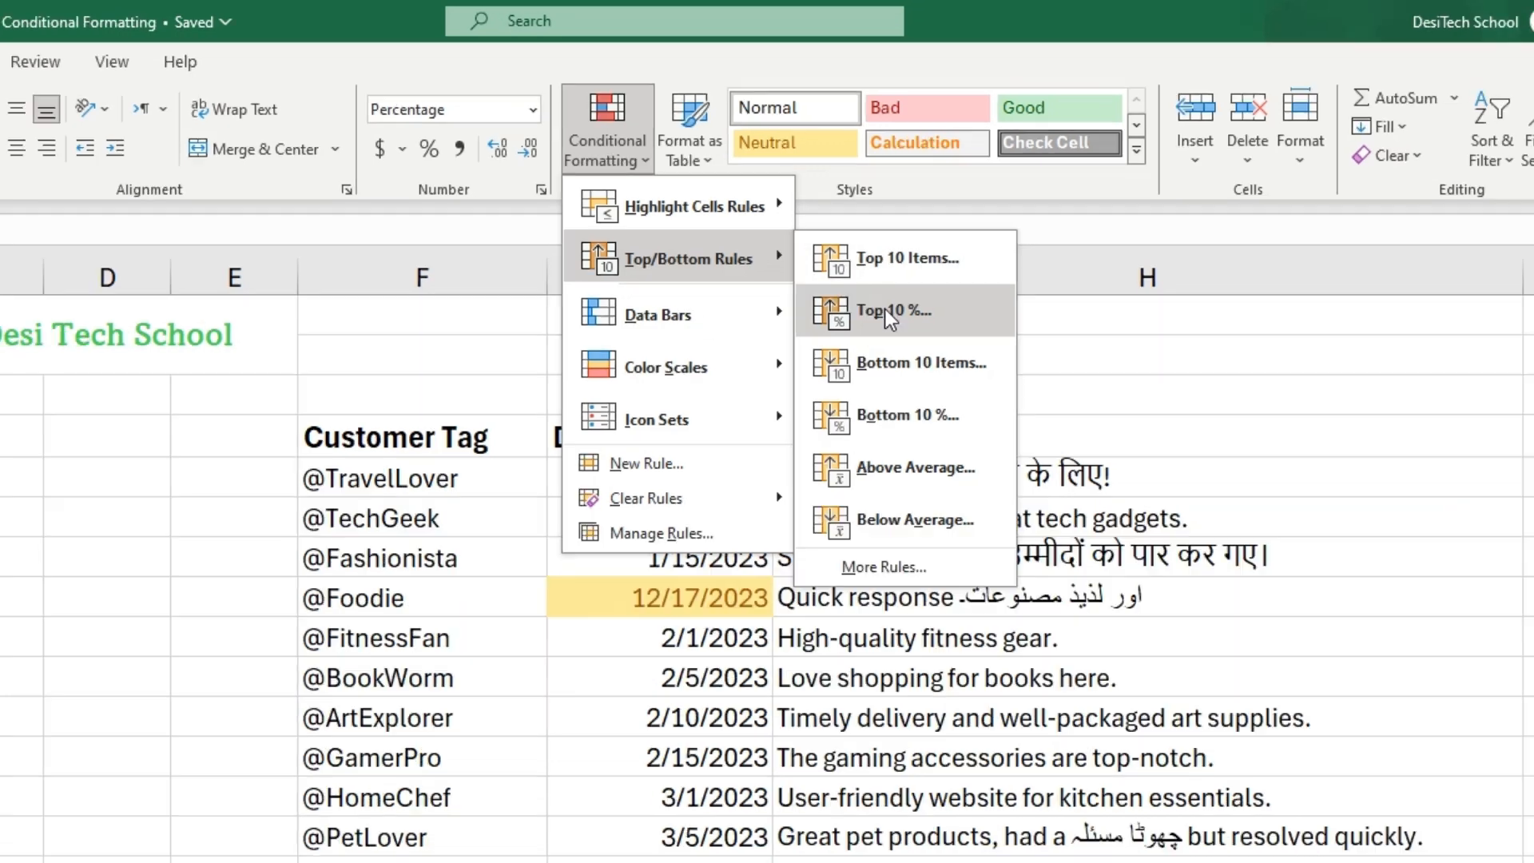
{"action": "left_click", "coordinate": [878, 335]}
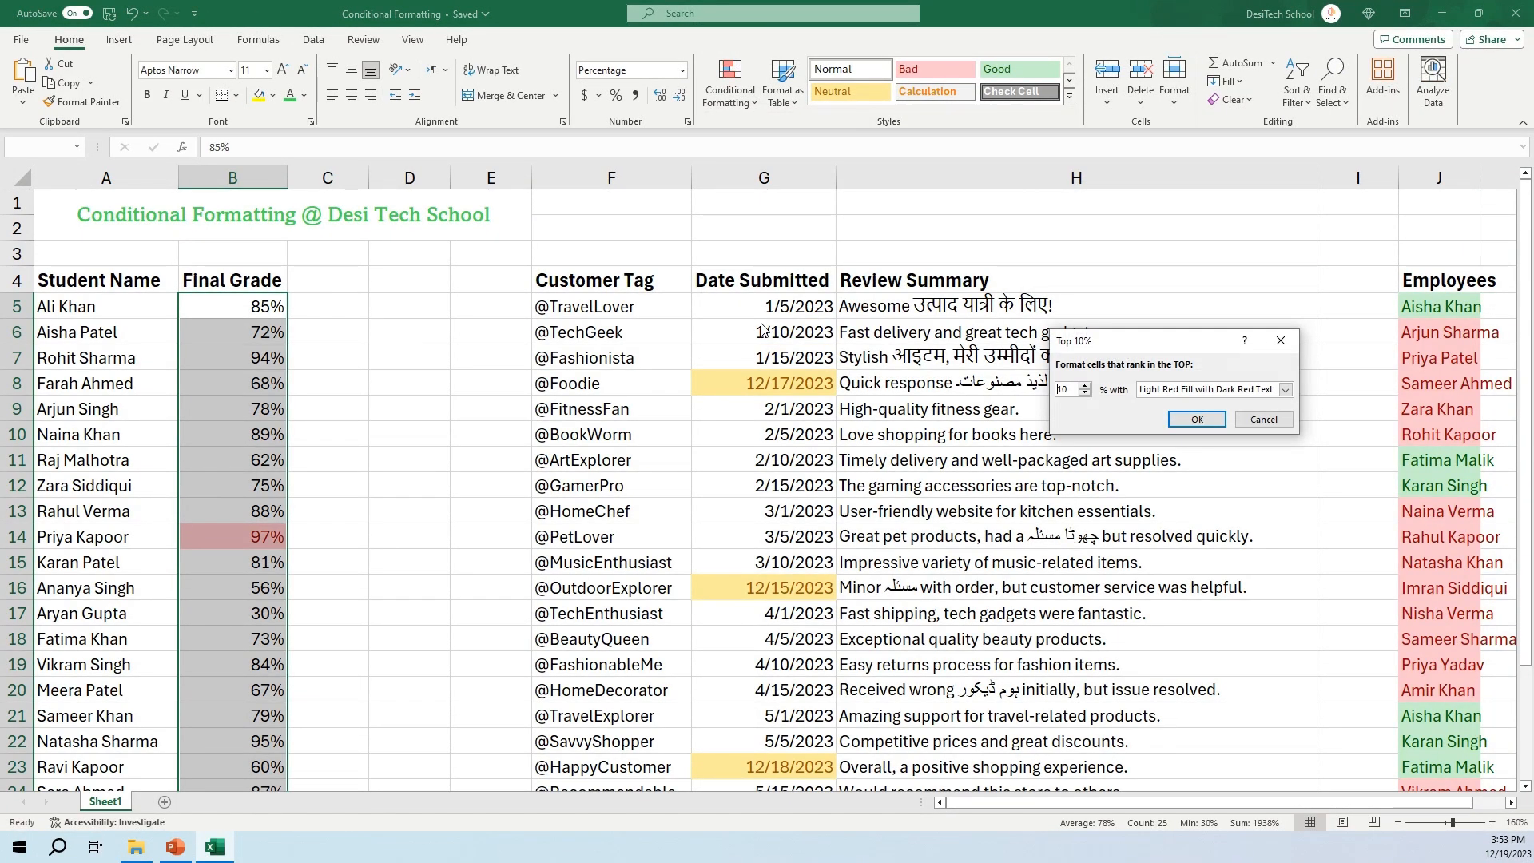
{"action": "left_click_drag", "start_coordinate": [1146, 345], "coordinate": [548, 263]}
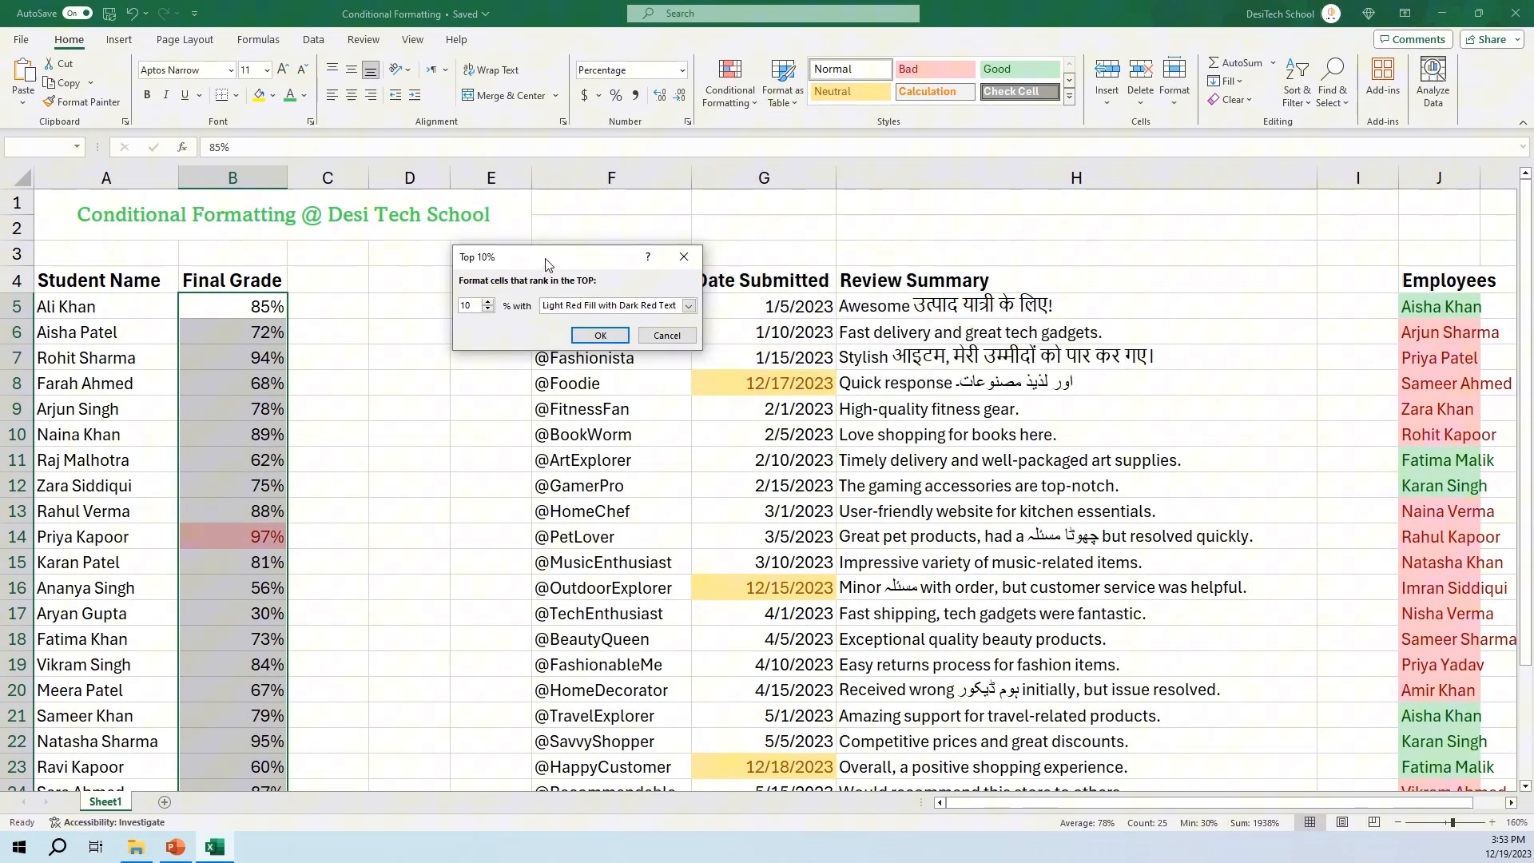
{"action": "double_click", "coordinate": [471, 306]}
{"action": "left_click", "coordinate": [893, 266]}
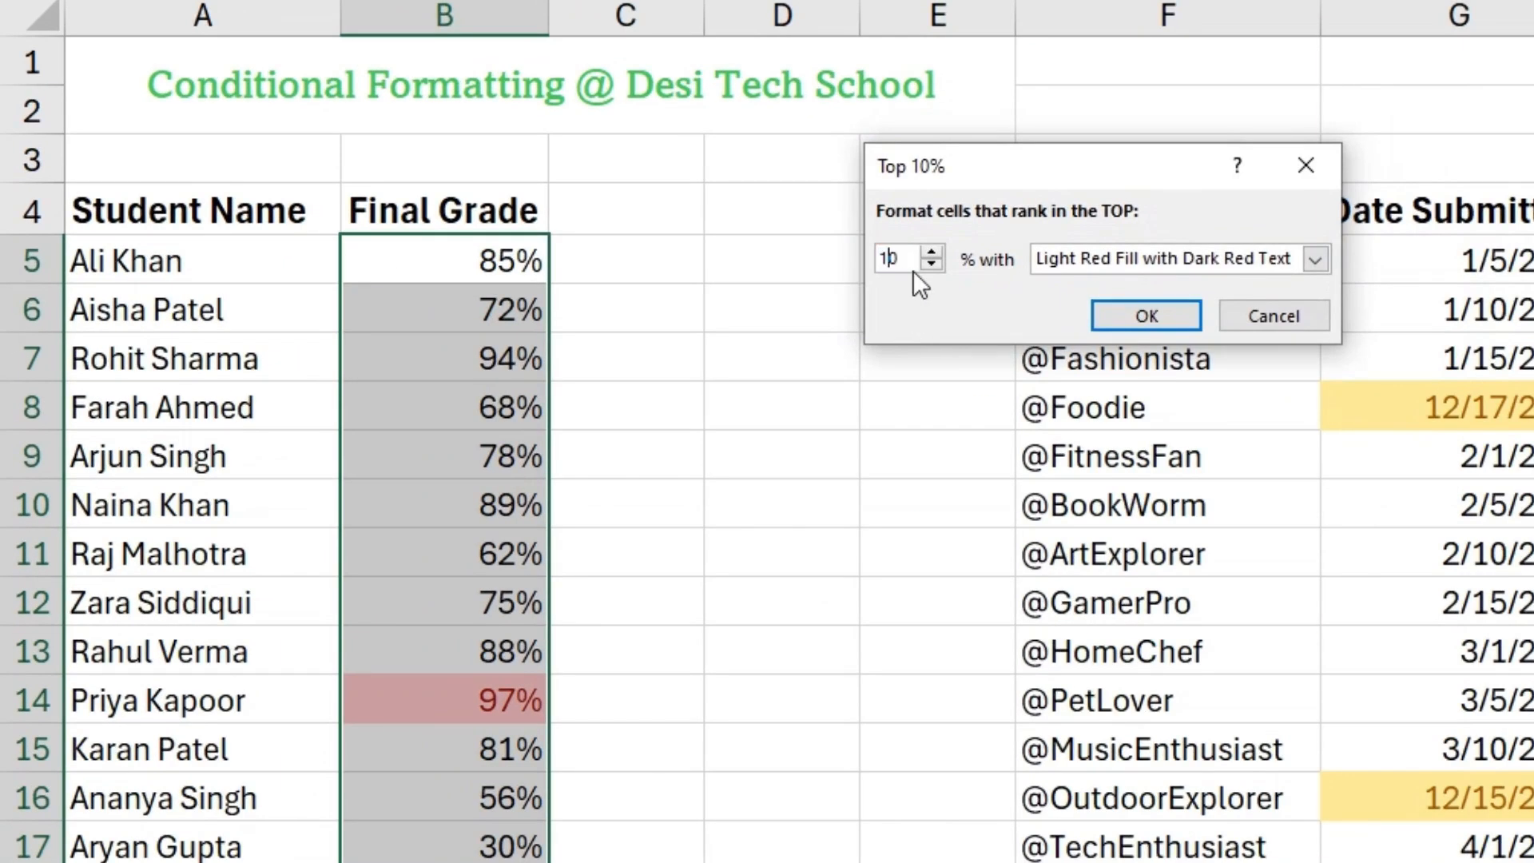
{"action": "key", "text": "BackSpace"}
{"action": "type", "text": "2"}
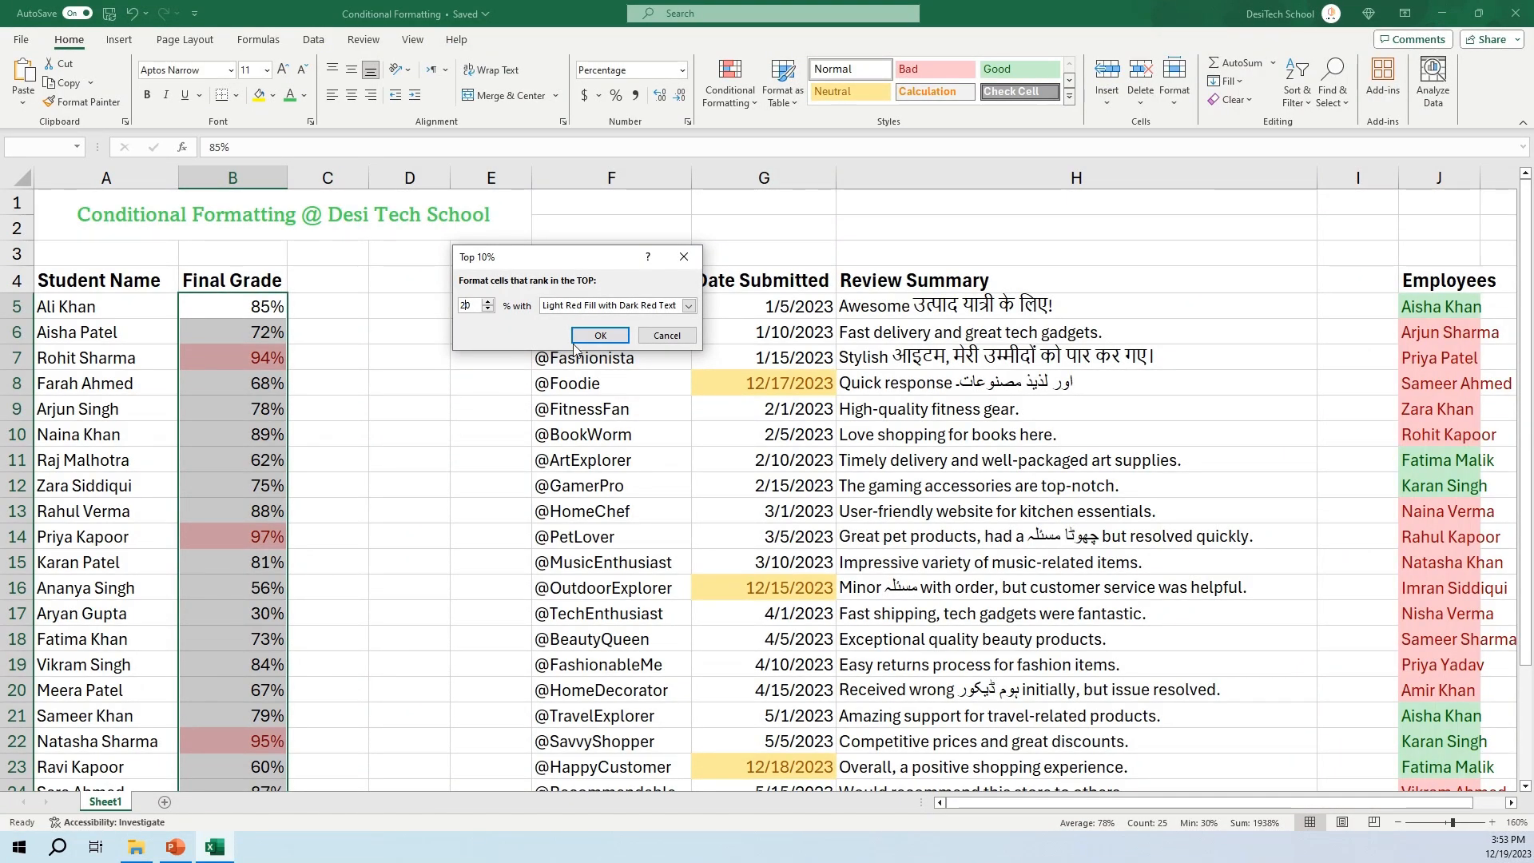
- Try Yellow Fill with Dark Yellow Text and Green Fill with Dark Green Text on the top 20% rule, and discard the rule
{"action": "left_click", "coordinate": [688, 305]}
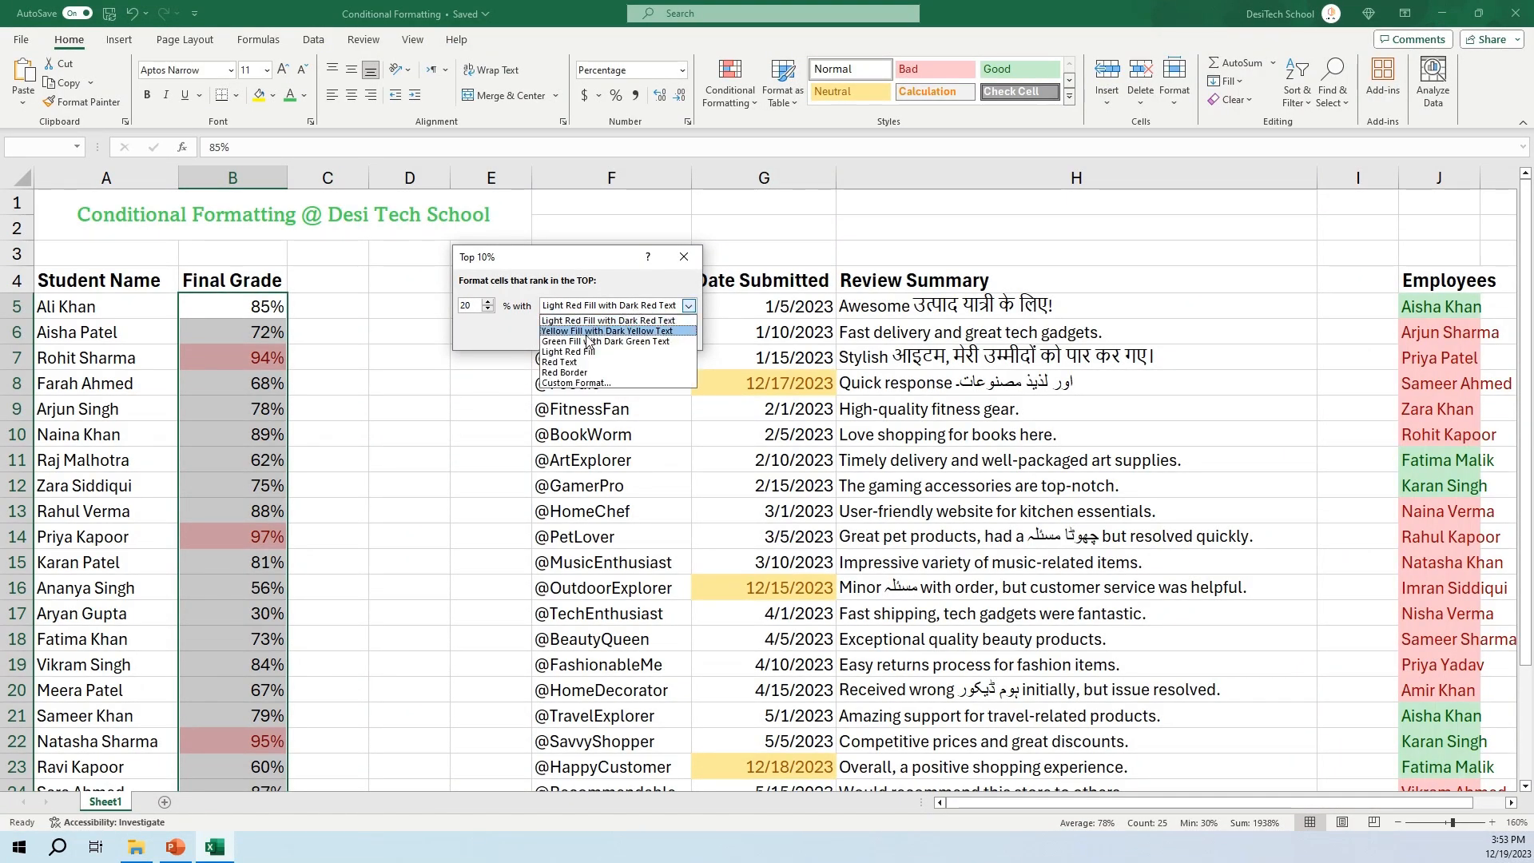
{"action": "left_click", "coordinate": [586, 333]}
{"action": "left_click", "coordinate": [601, 305]}
{"action": "left_click", "coordinate": [587, 341]}
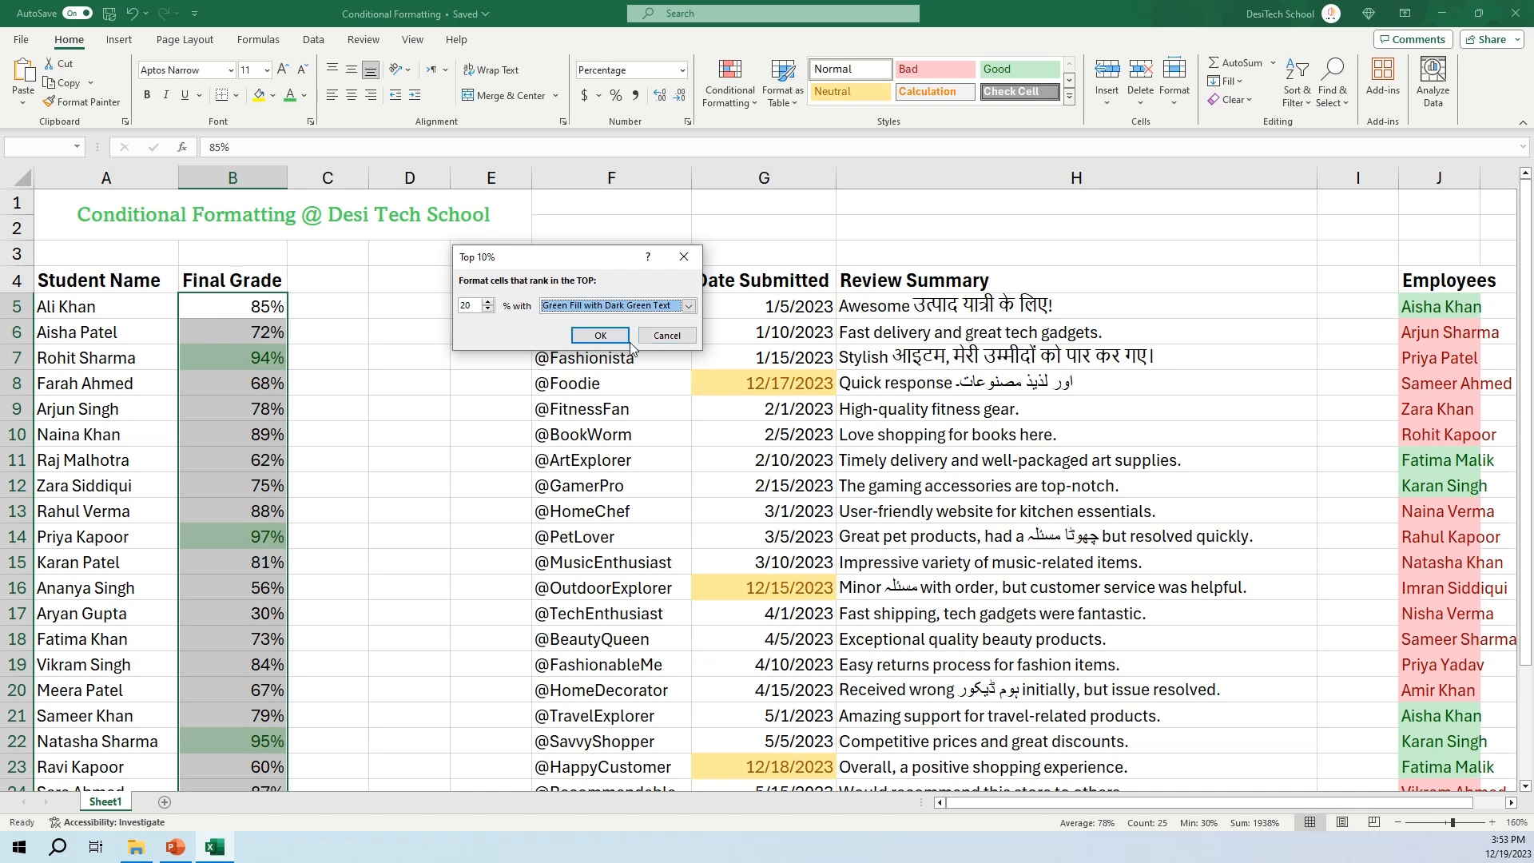
{"action": "left_click", "coordinate": [666, 335]}
- Try a Bottom 10% rule set to 20% with Light Red Fill with Dark Red Text on the final grades, and discard it
{"action": "left_click", "coordinate": [729, 84]}
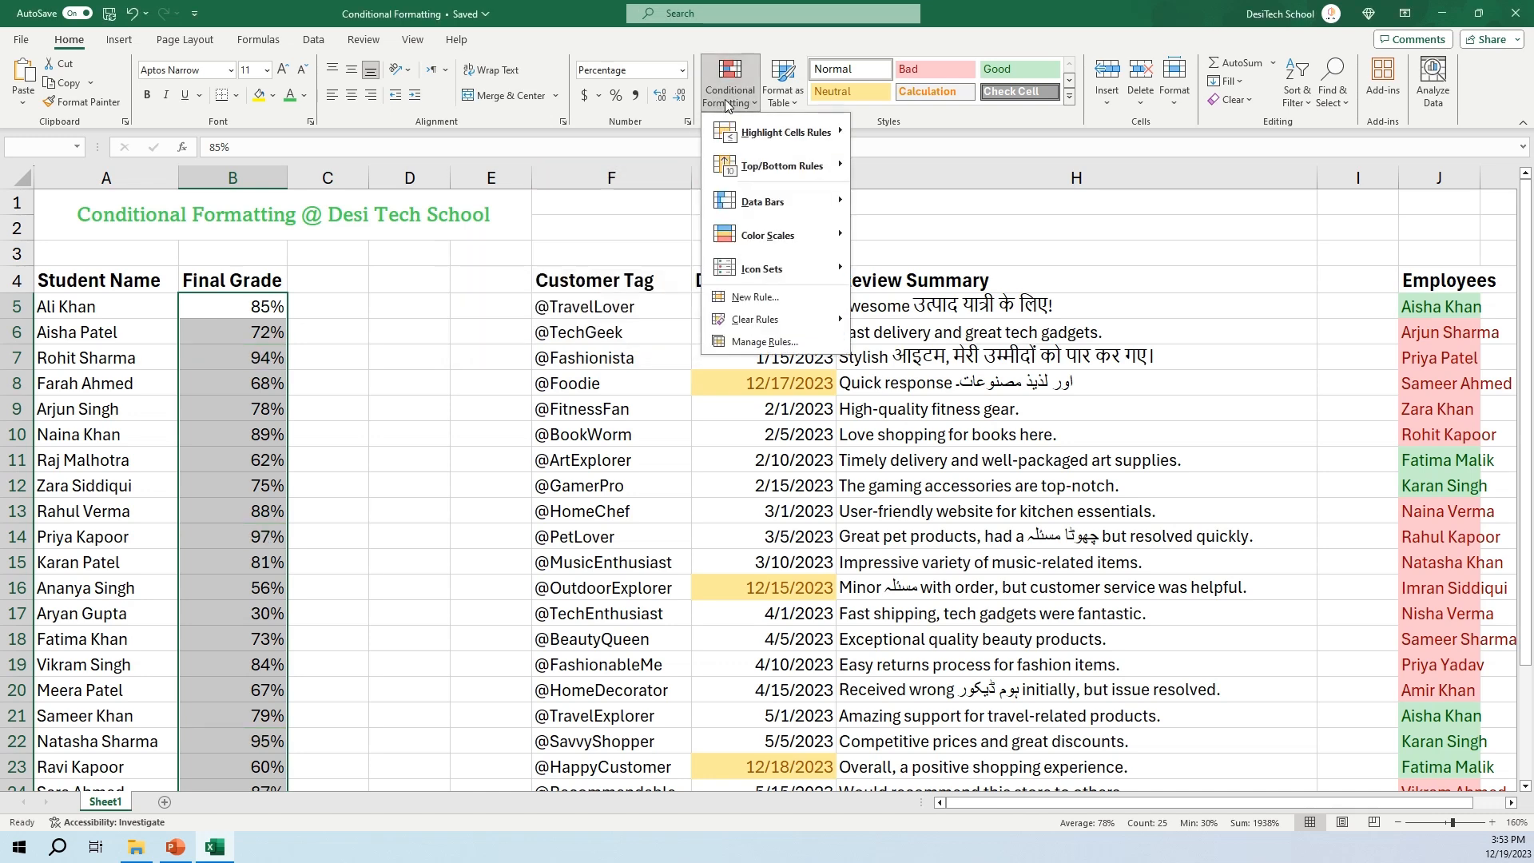
{"action": "mouse_move", "coordinate": [738, 165]}
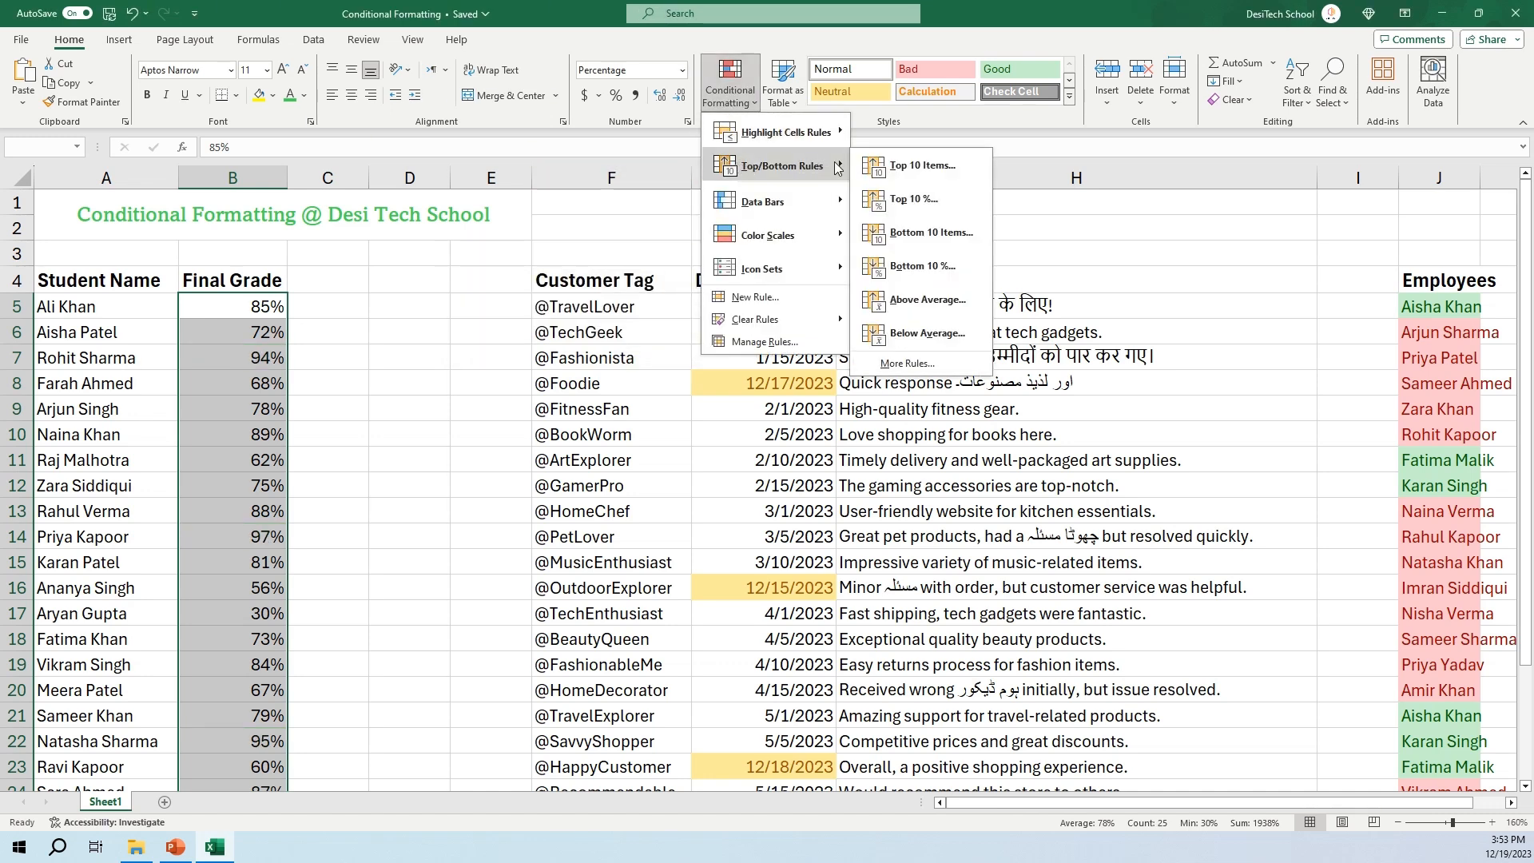
{"action": "left_click", "coordinate": [908, 272]}
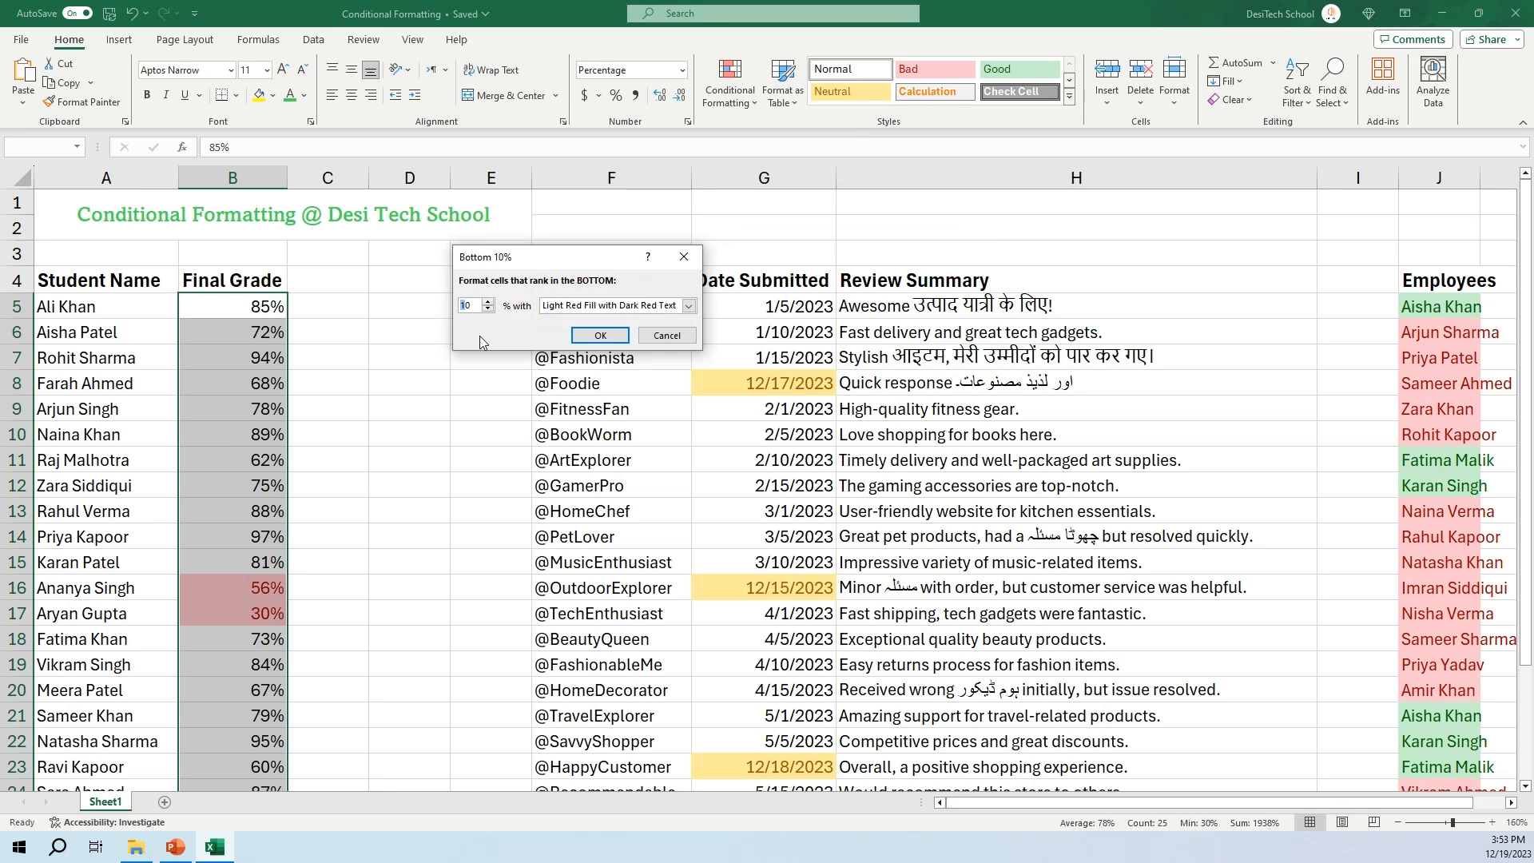
{"action": "type", "text": "20"}
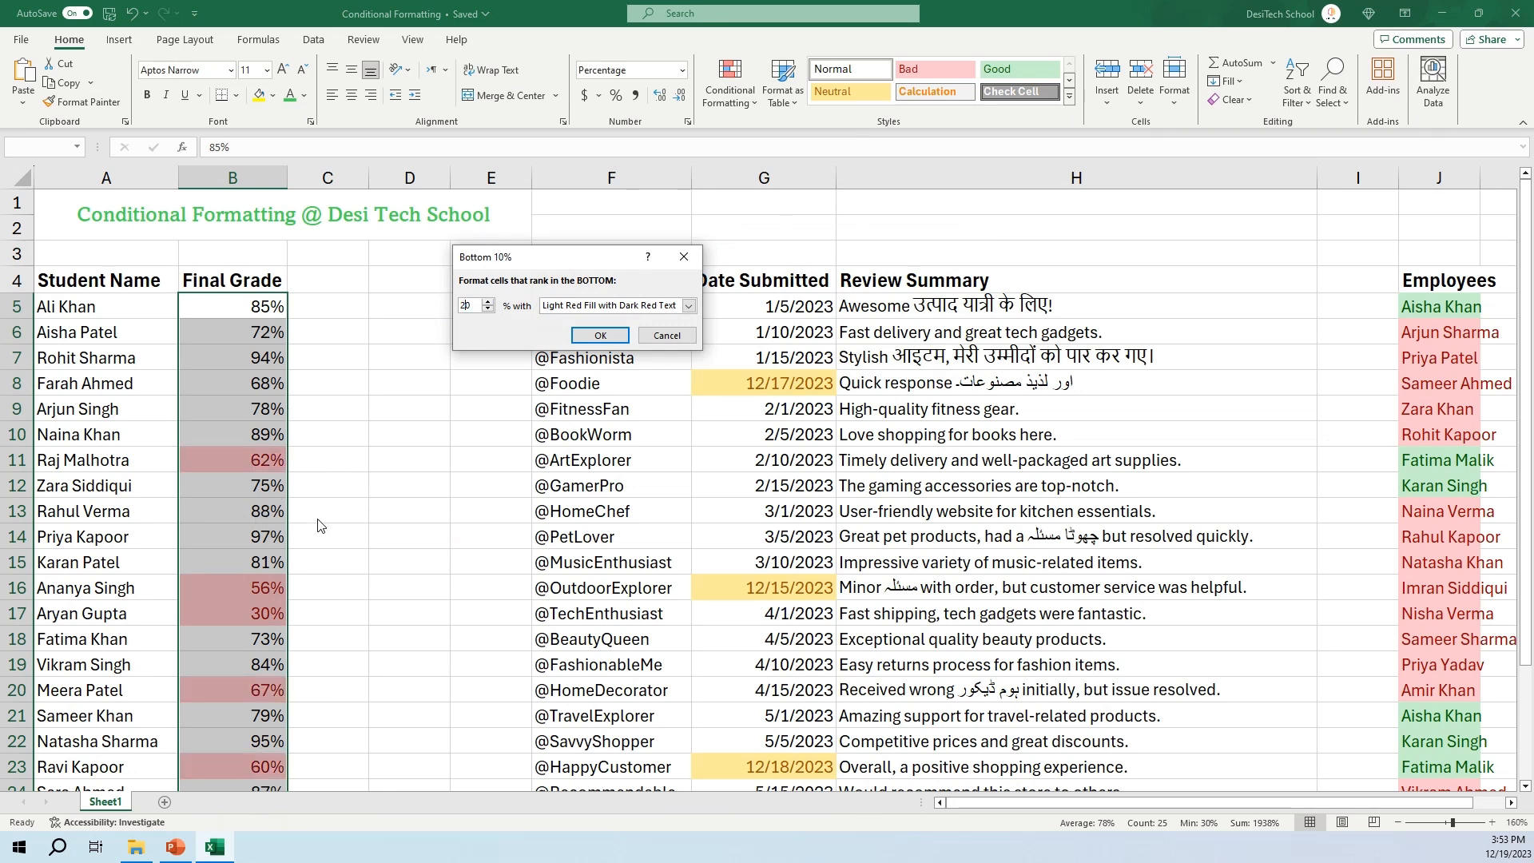
{"action": "left_click", "coordinate": [667, 337]}
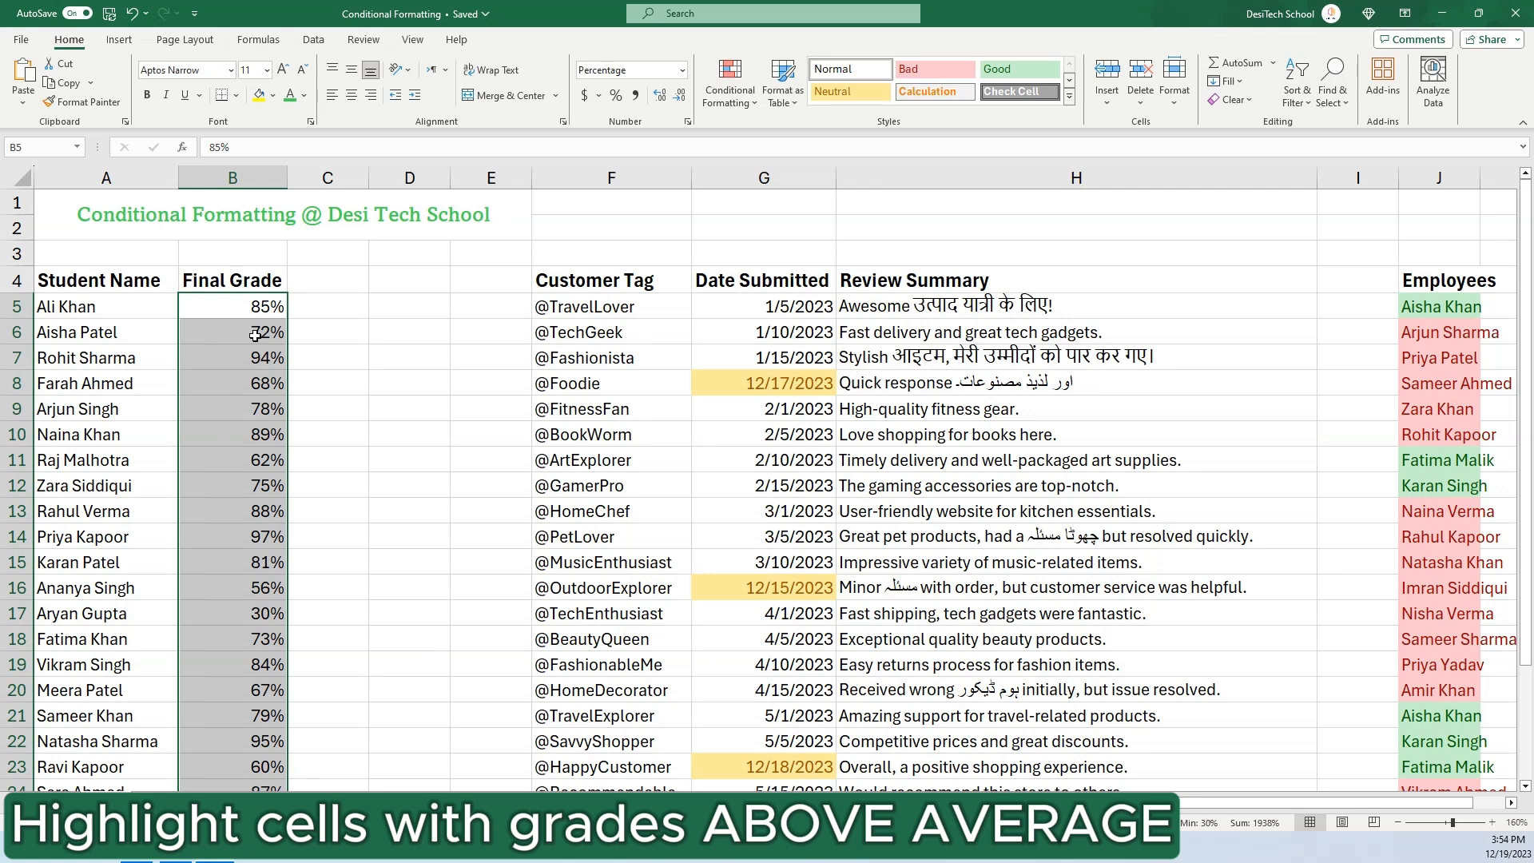
- Try an Above Average rule with Green Fill with Dark Green Text on the final grades, and discard it
{"action": "left_click", "coordinate": [735, 106]}
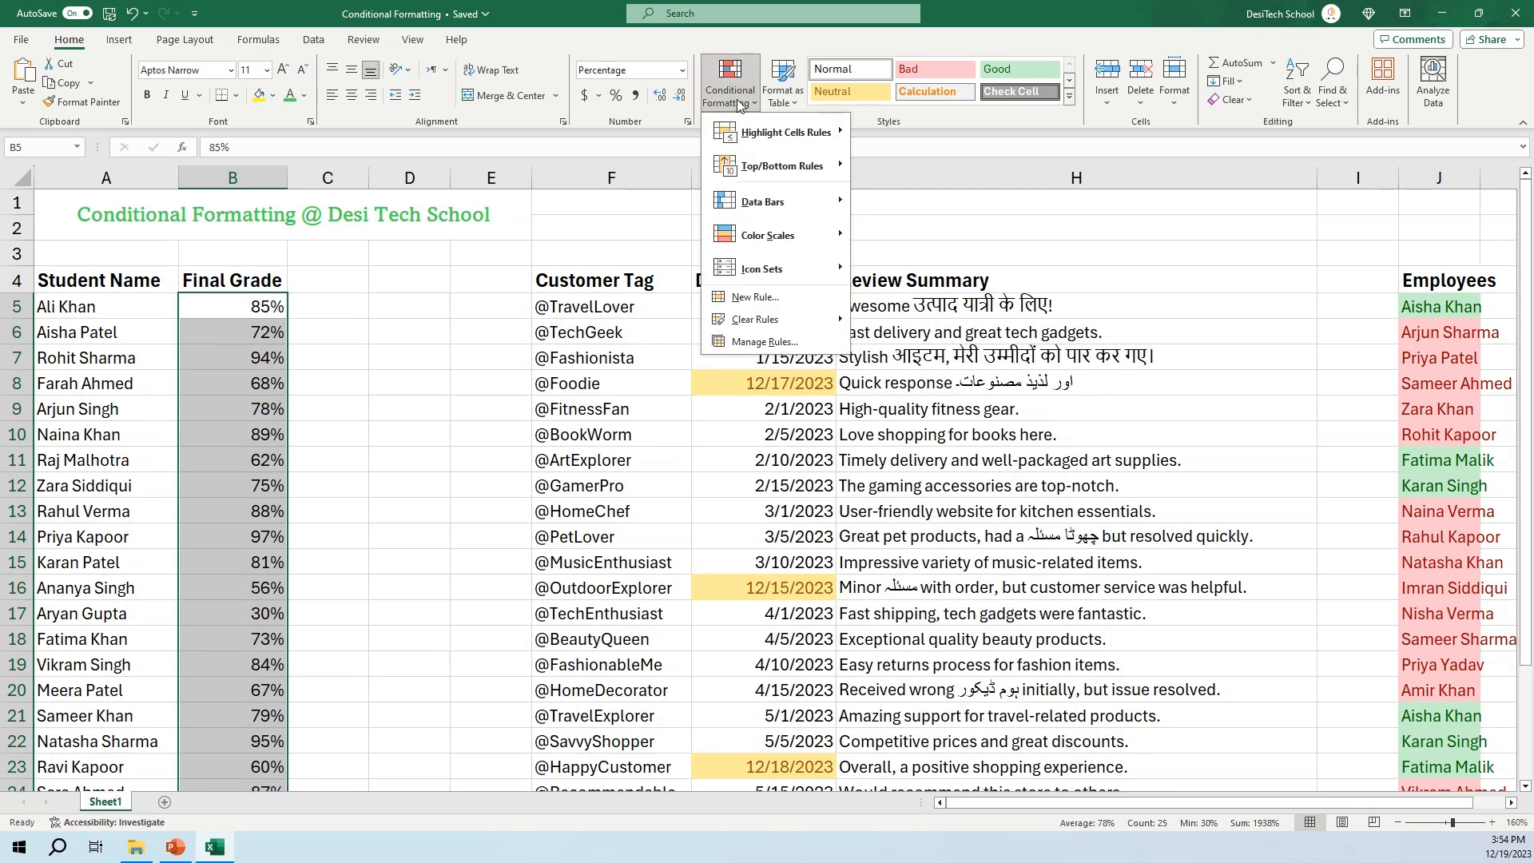
{"action": "mouse_move", "coordinate": [761, 166]}
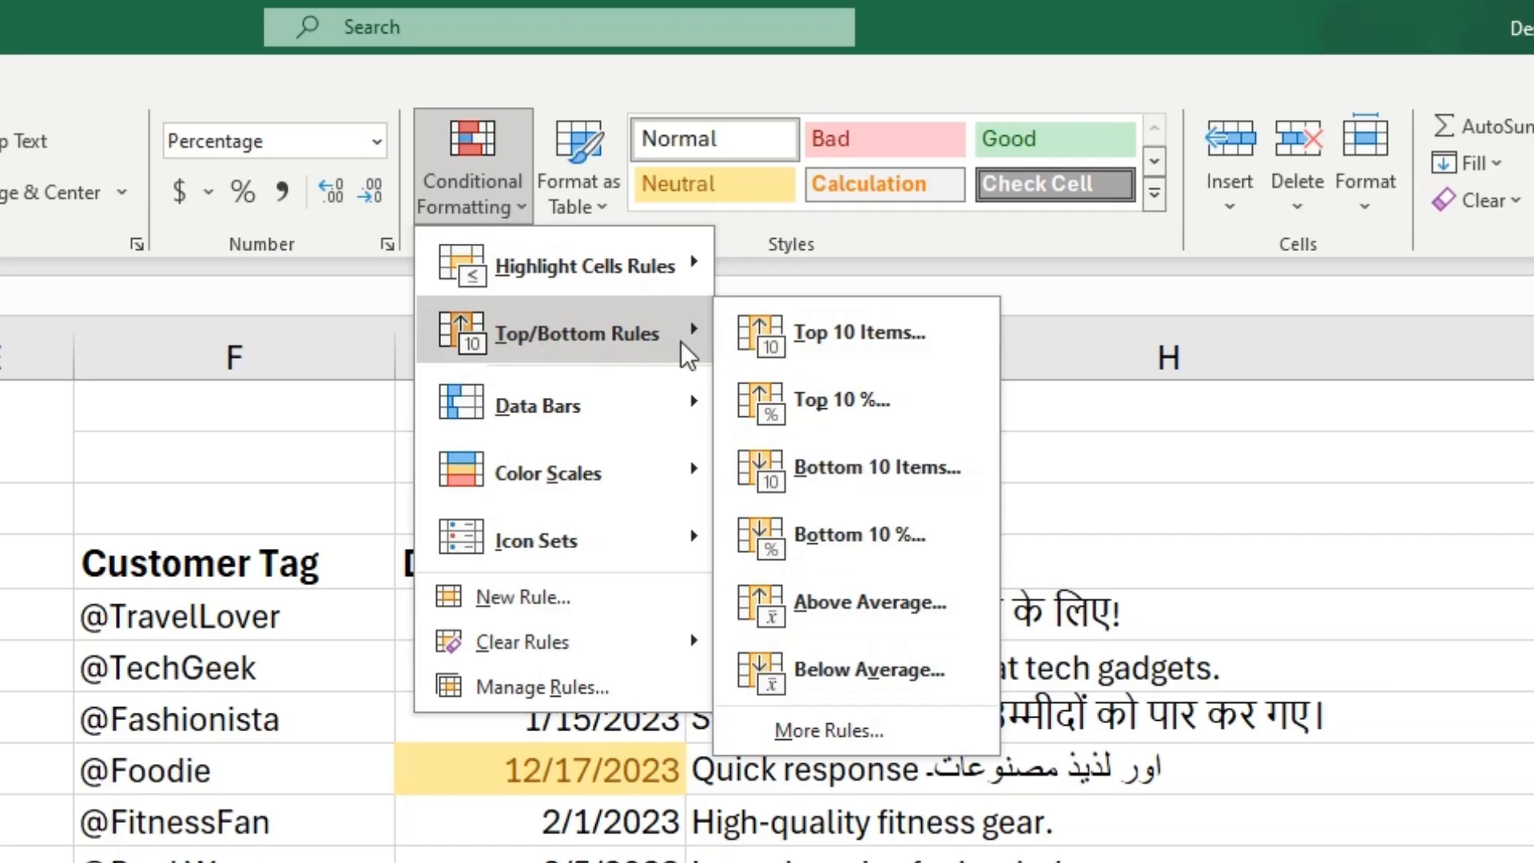
{"action": "left_click", "coordinate": [845, 605]}
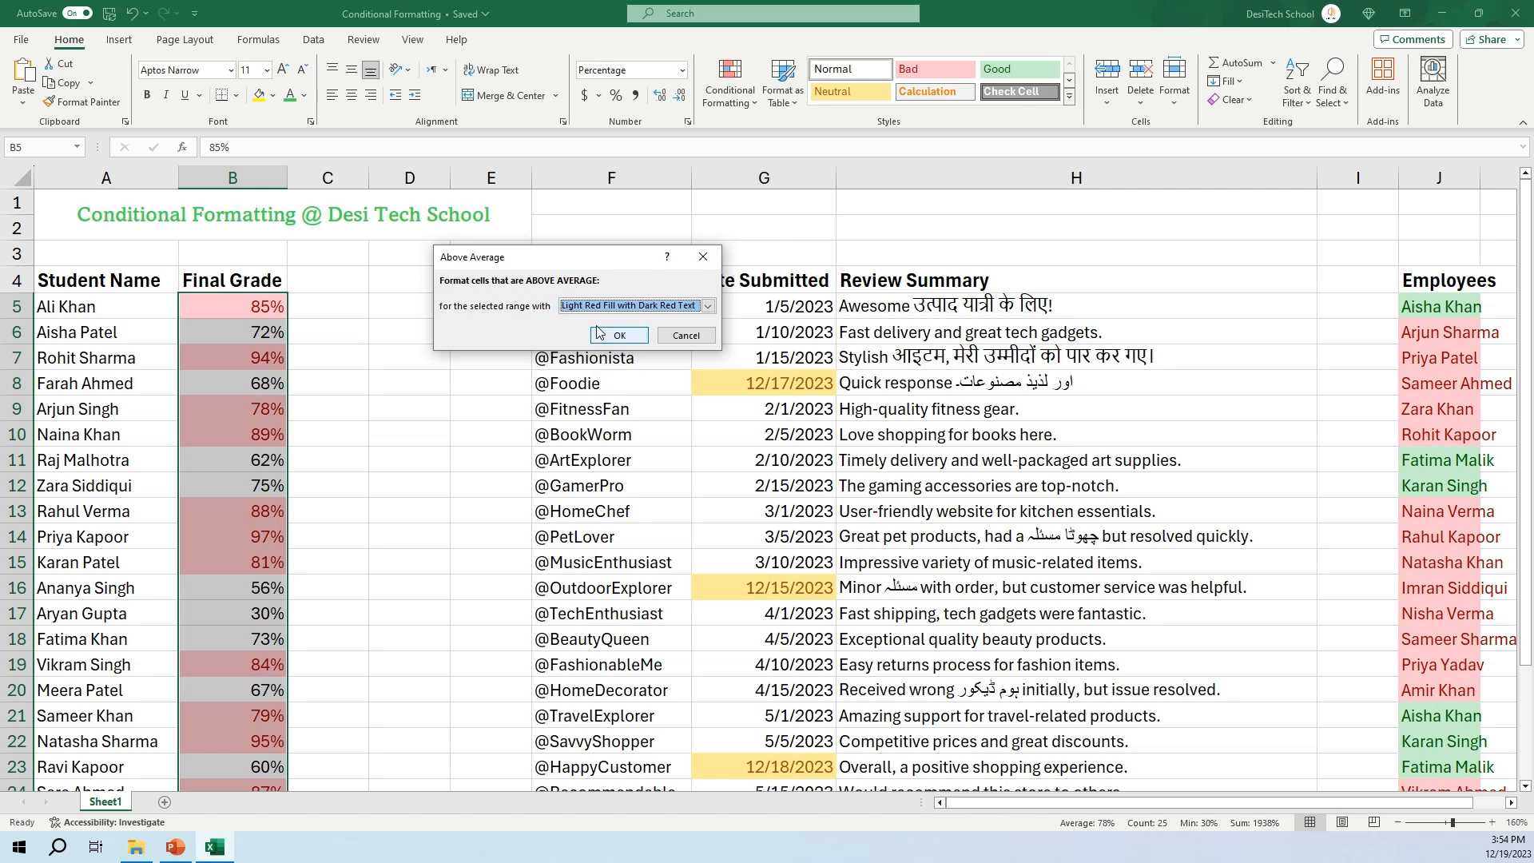
{"action": "left_click", "coordinate": [645, 306]}
{"action": "left_click", "coordinate": [579, 342]}
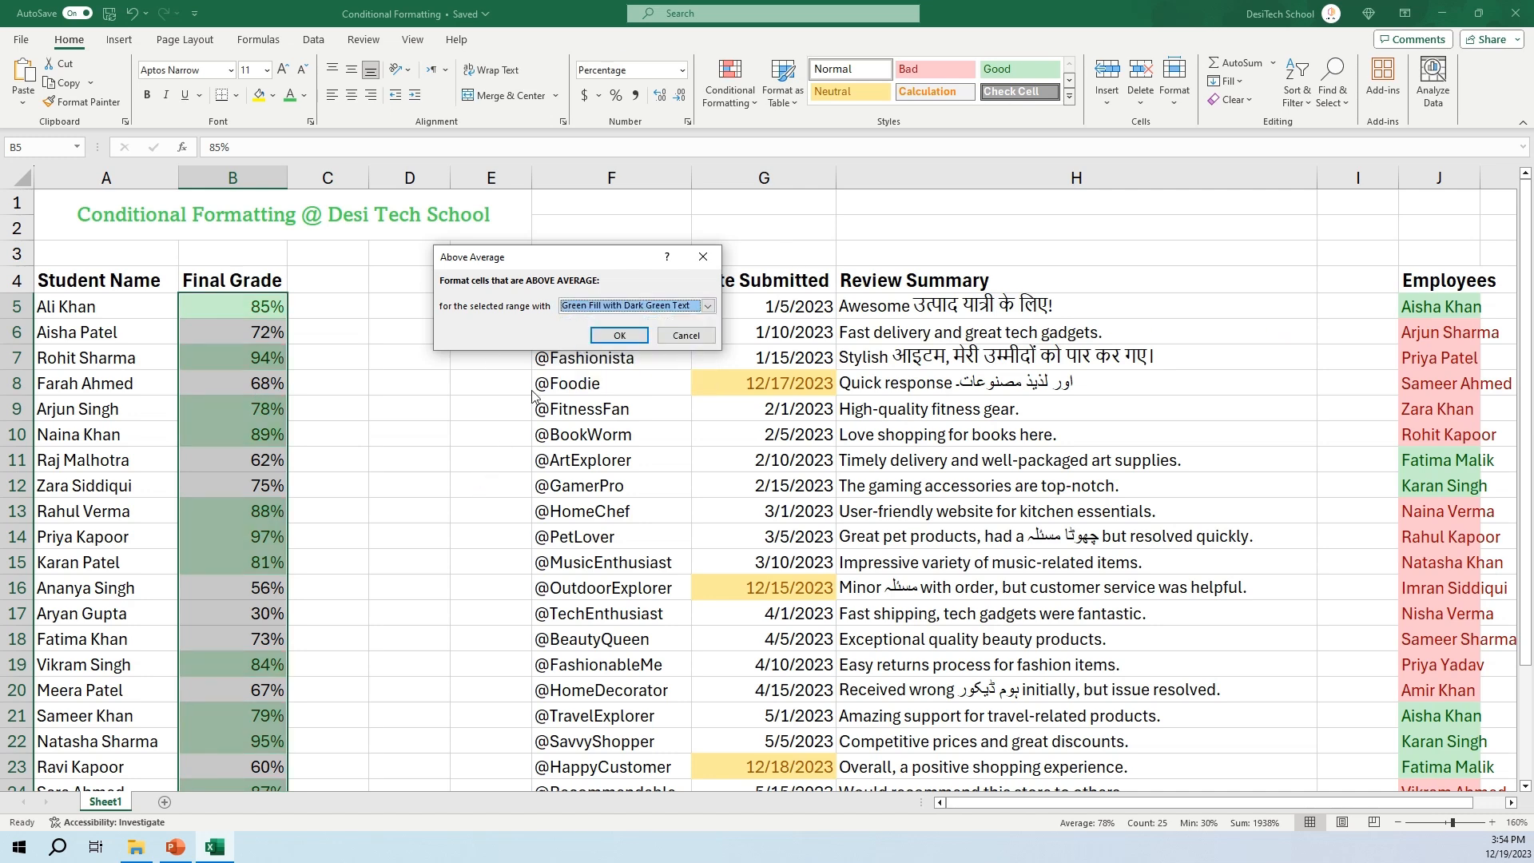
{"action": "left_click", "coordinate": [685, 335]}
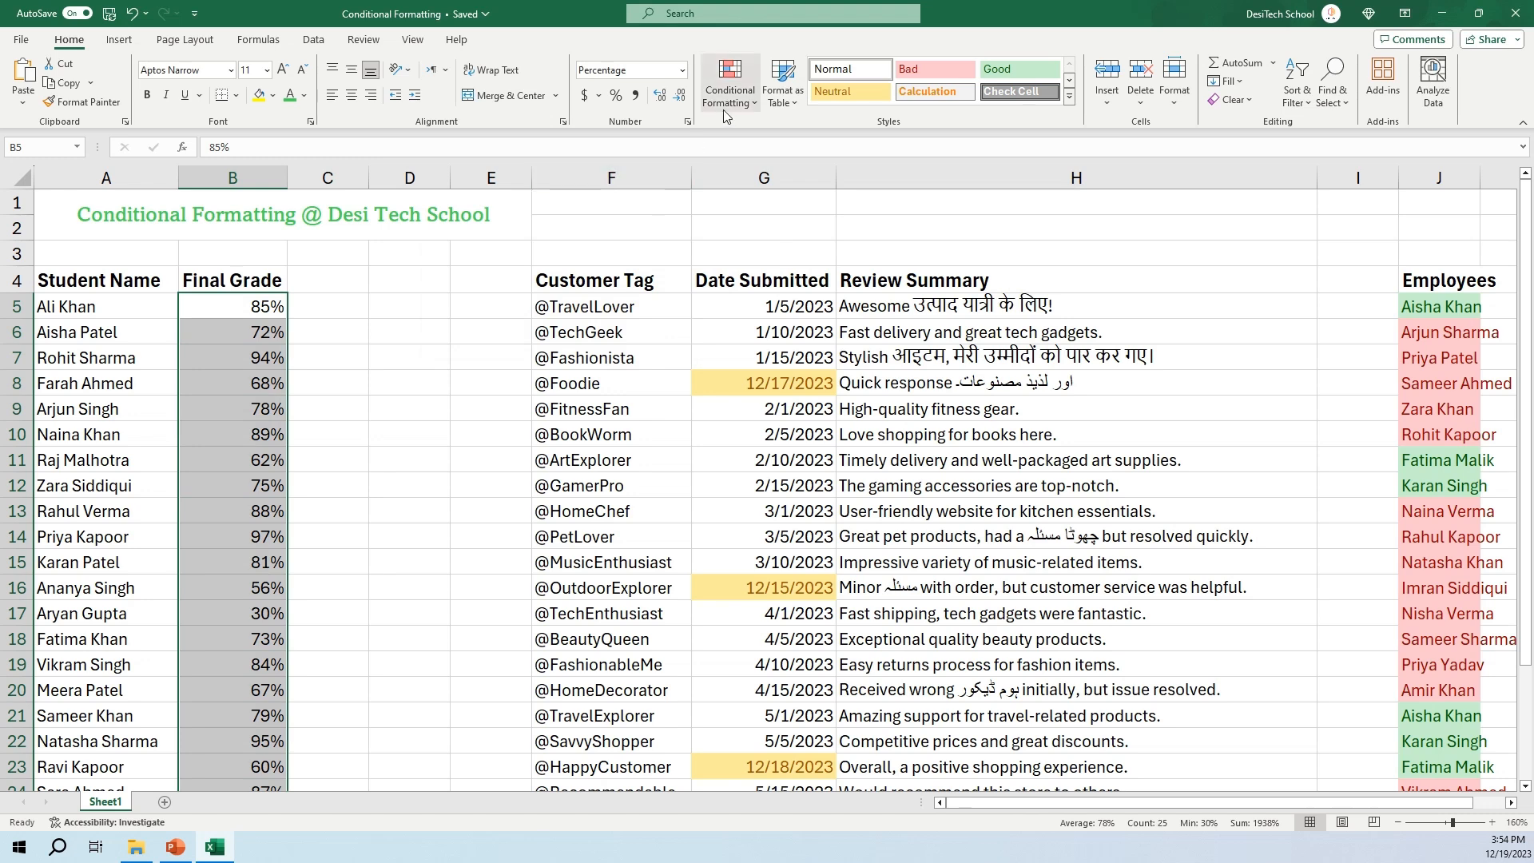
- Try a Below Average rule with Light Red Fill with Dark Red Text on the final grades, and discard it
{"action": "left_click", "coordinate": [730, 84]}
{"action": "mouse_move", "coordinate": [733, 172]}
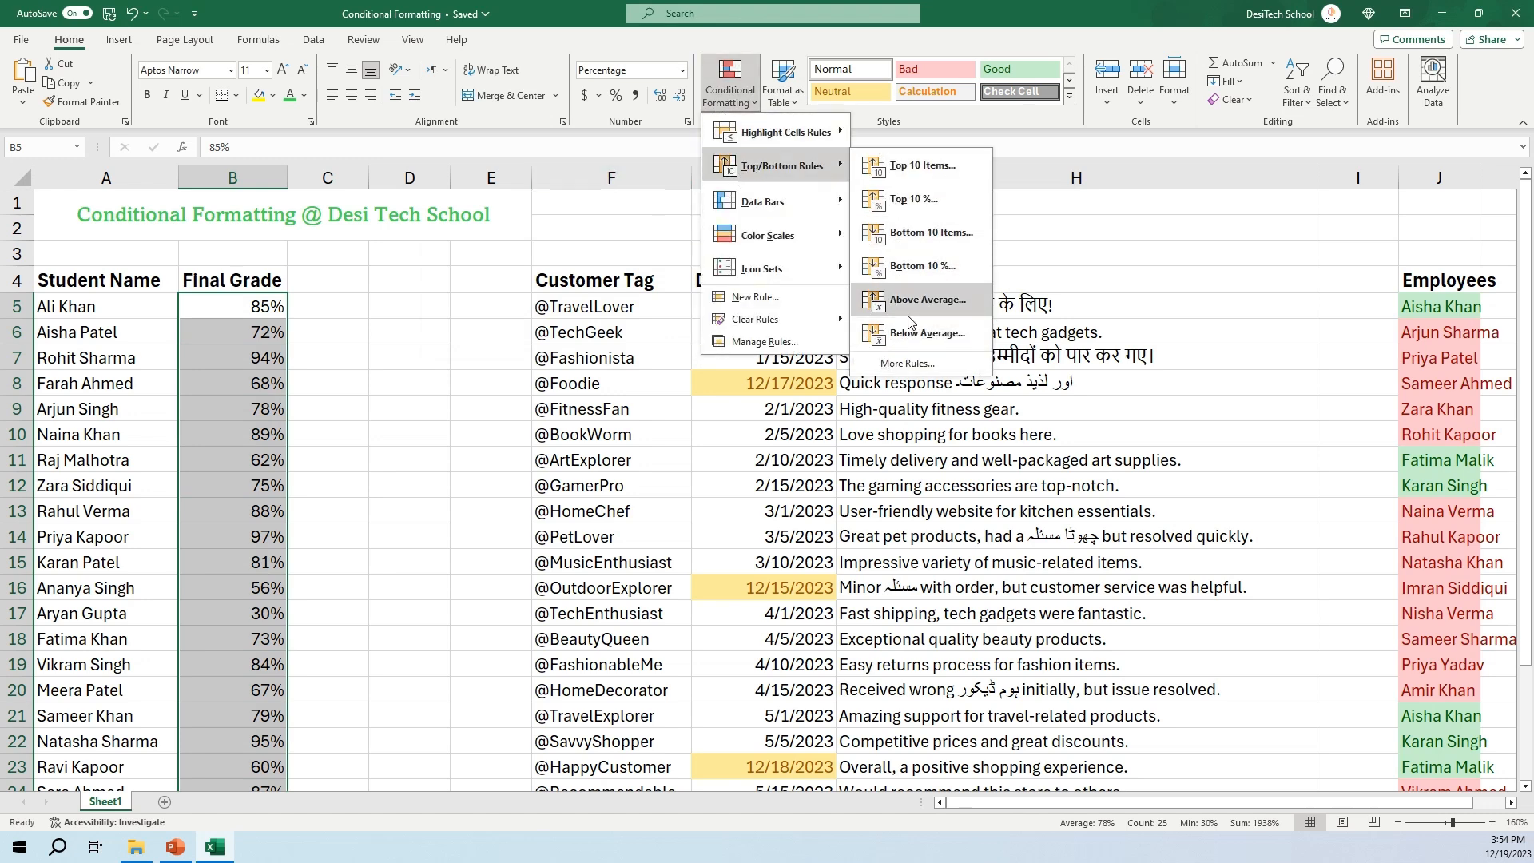
{"action": "left_click", "coordinate": [926, 338]}
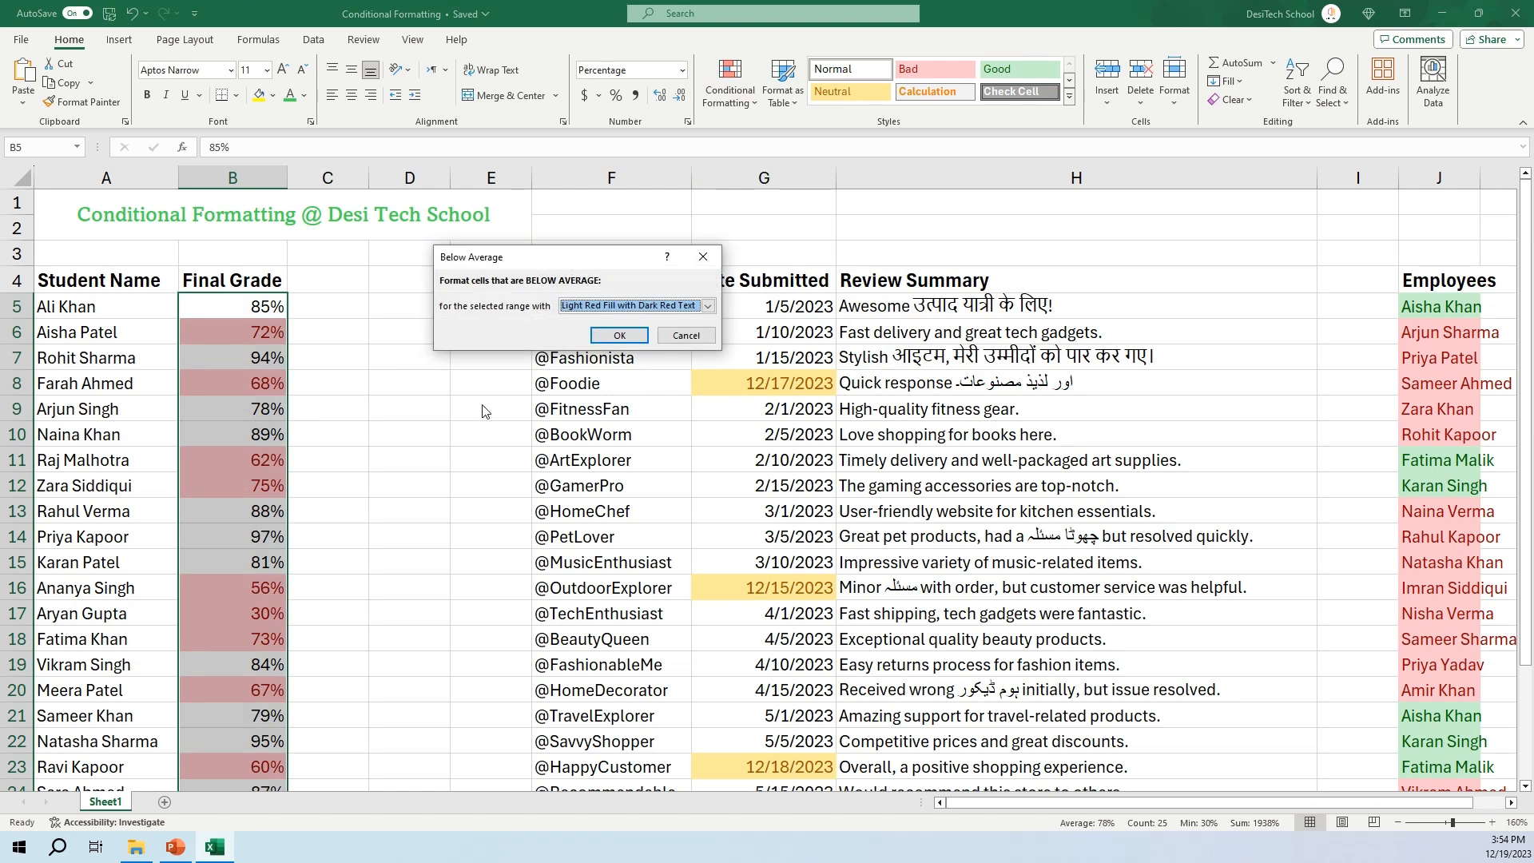
{"action": "left_click", "coordinate": [687, 336]}
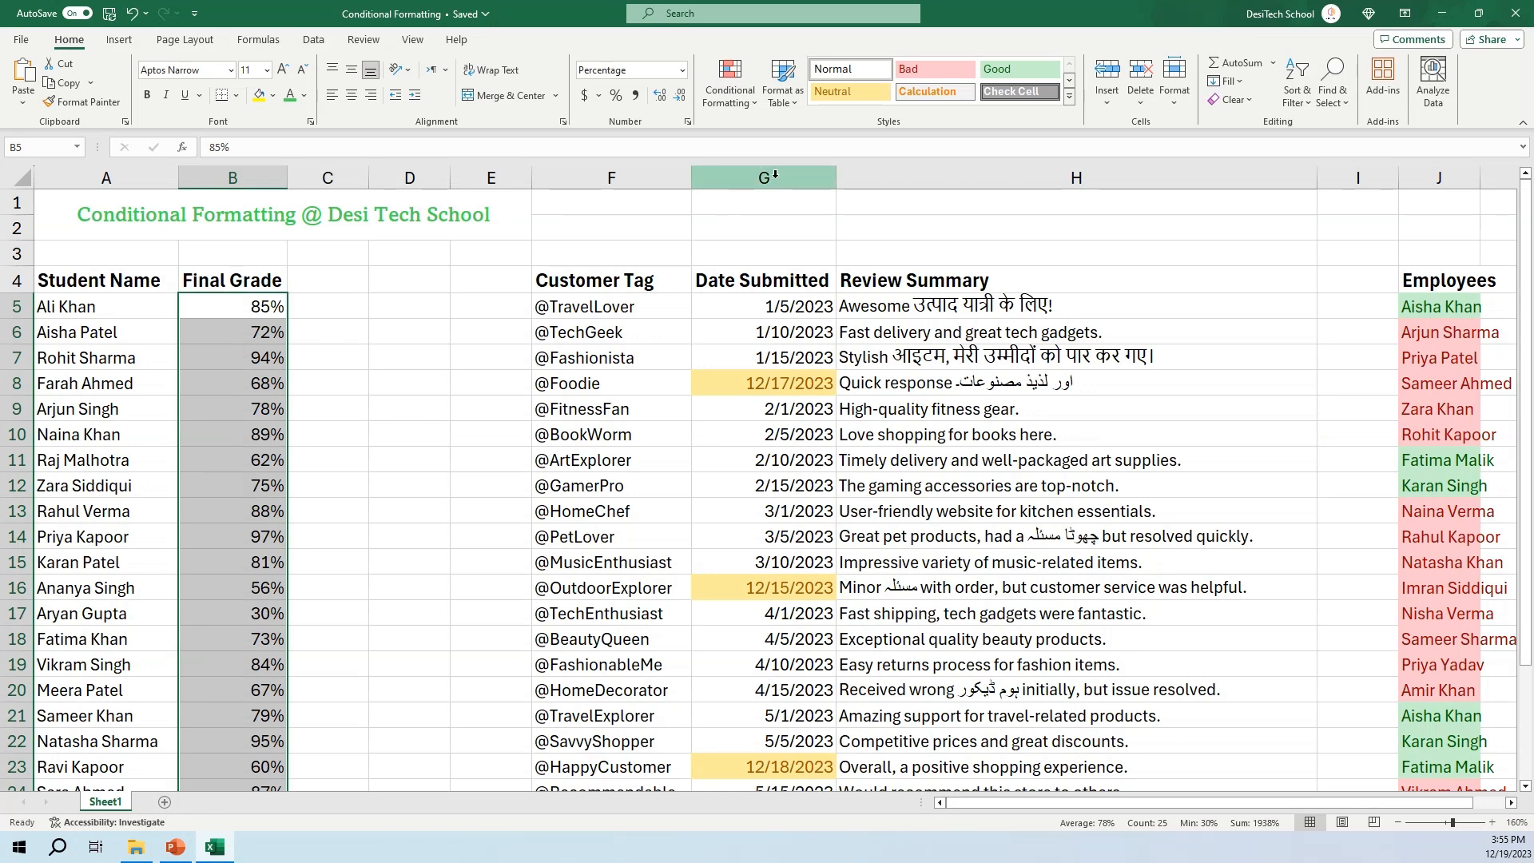
- Preview the blue gradient data bars on the final grades, and try the green-yellow-red color scale on them
{"action": "left_click", "coordinate": [731, 100]}
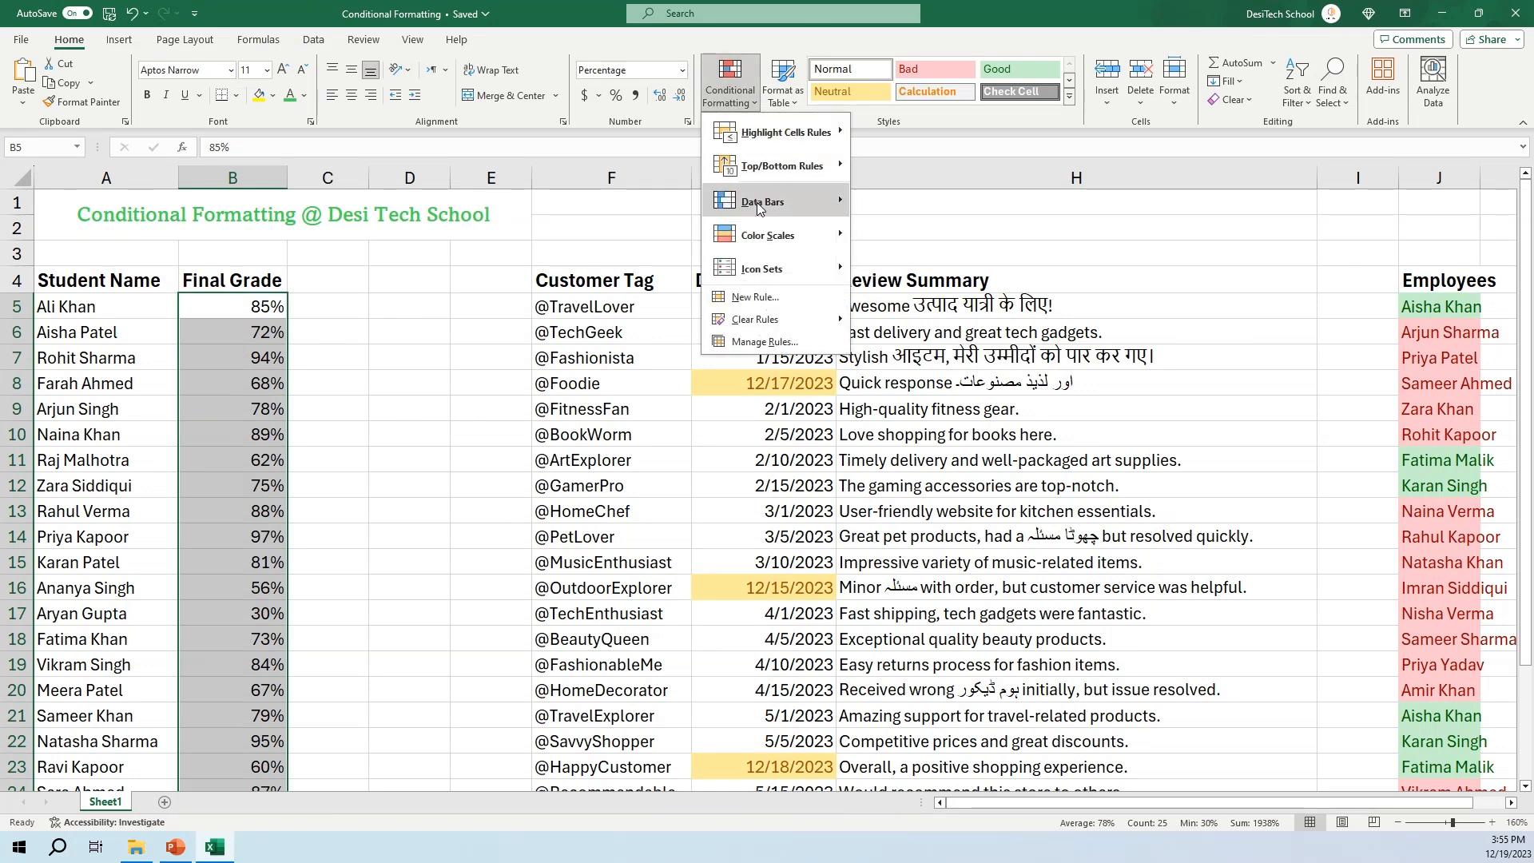
{"action": "mouse_move", "coordinate": [756, 203]}
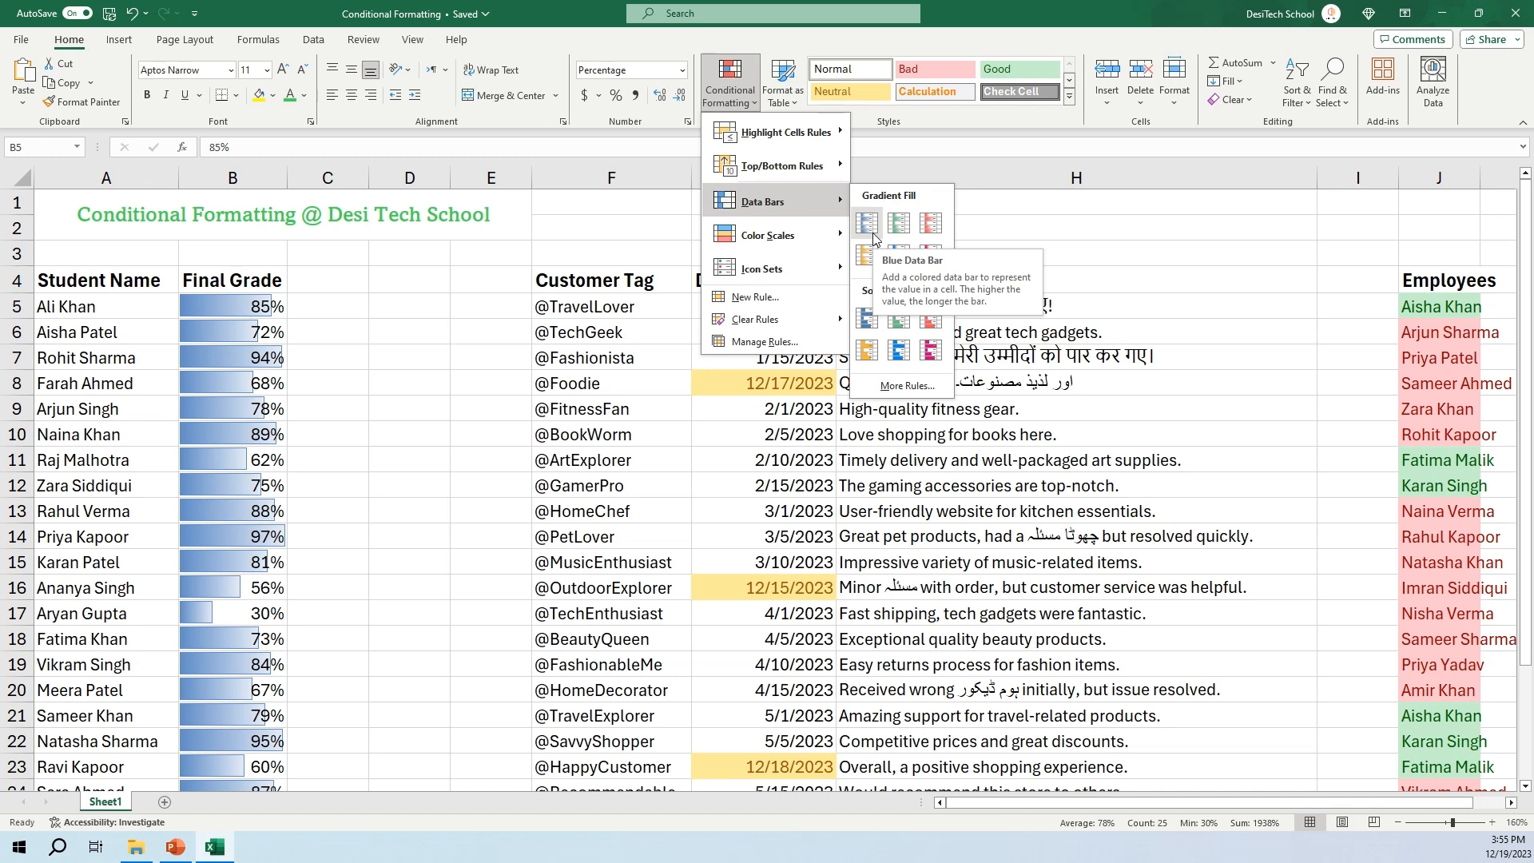
{"action": "mouse_move", "coordinate": [818, 243]}
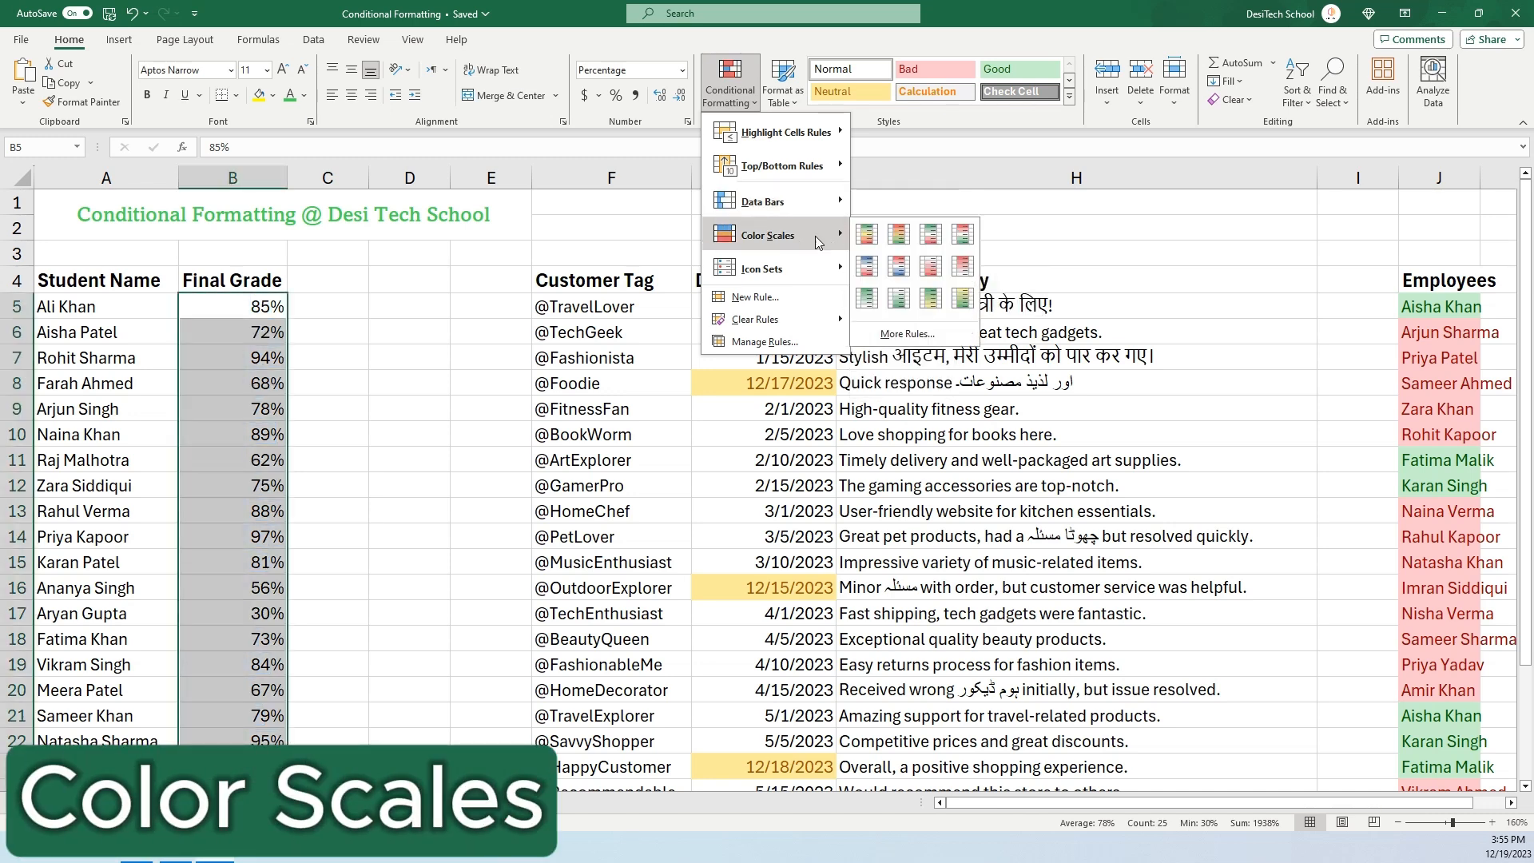
{"action": "left_click", "coordinate": [867, 234]}
- Examine how the color scale shades the lowest, middle and highest final grades in column B
{"action": "left_click", "coordinate": [237, 602]}
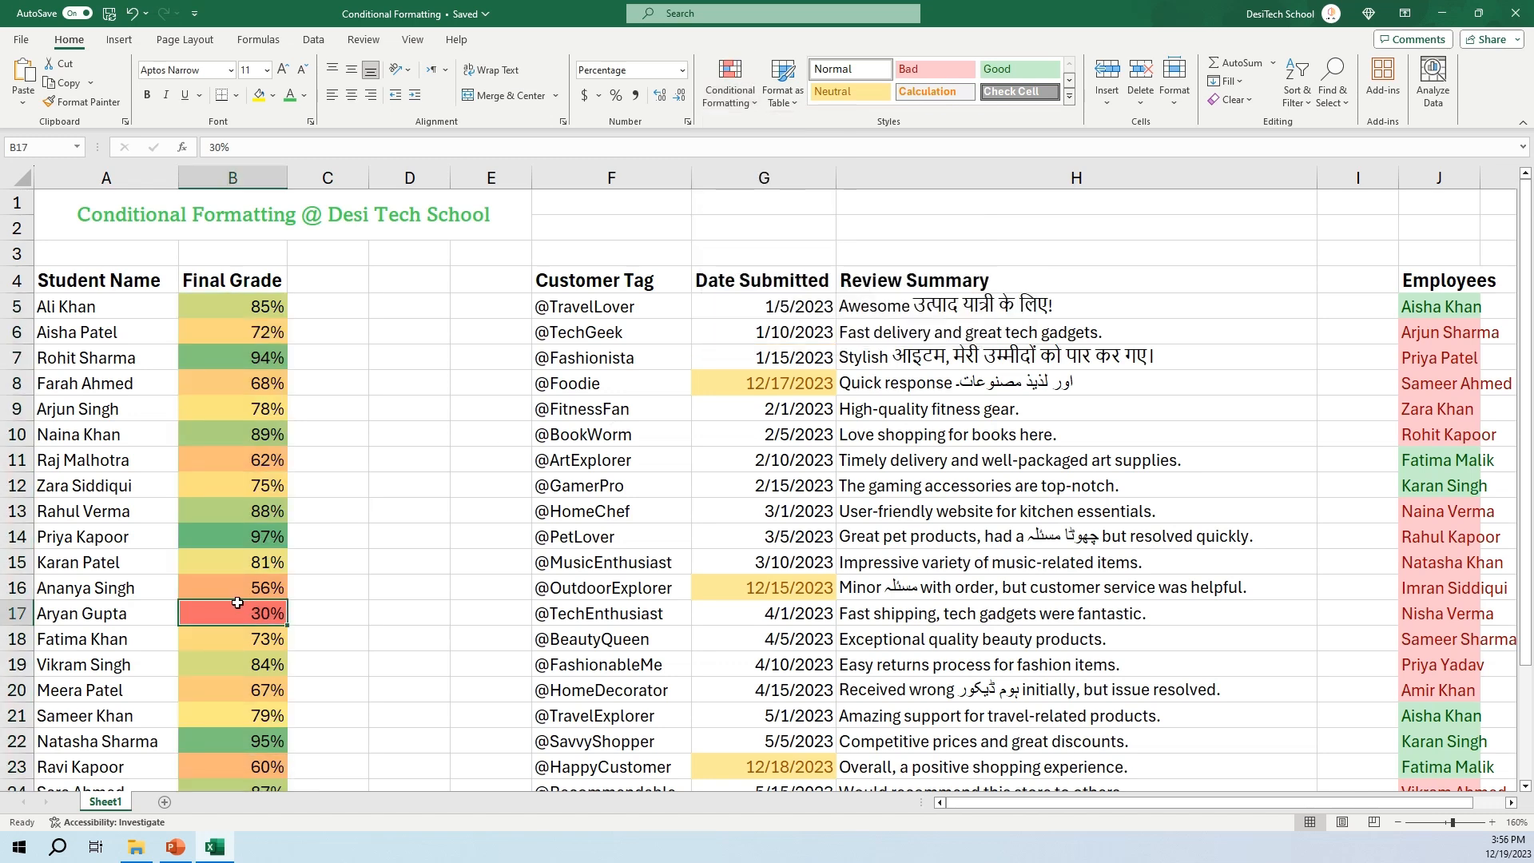
{"action": "left_click", "coordinate": [286, 588]}
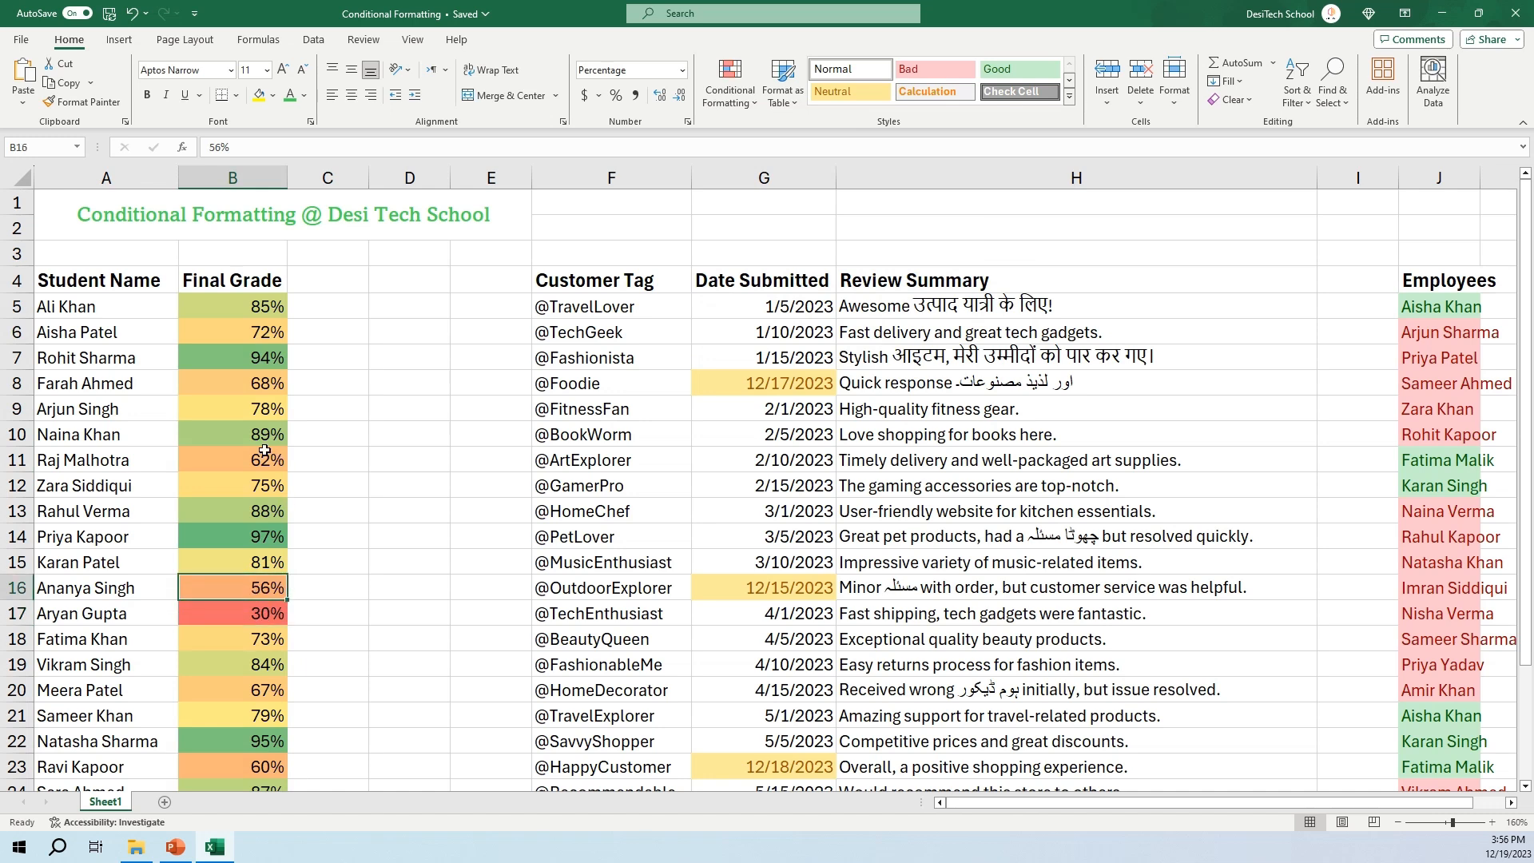
{"action": "left_click", "coordinate": [242, 458]}
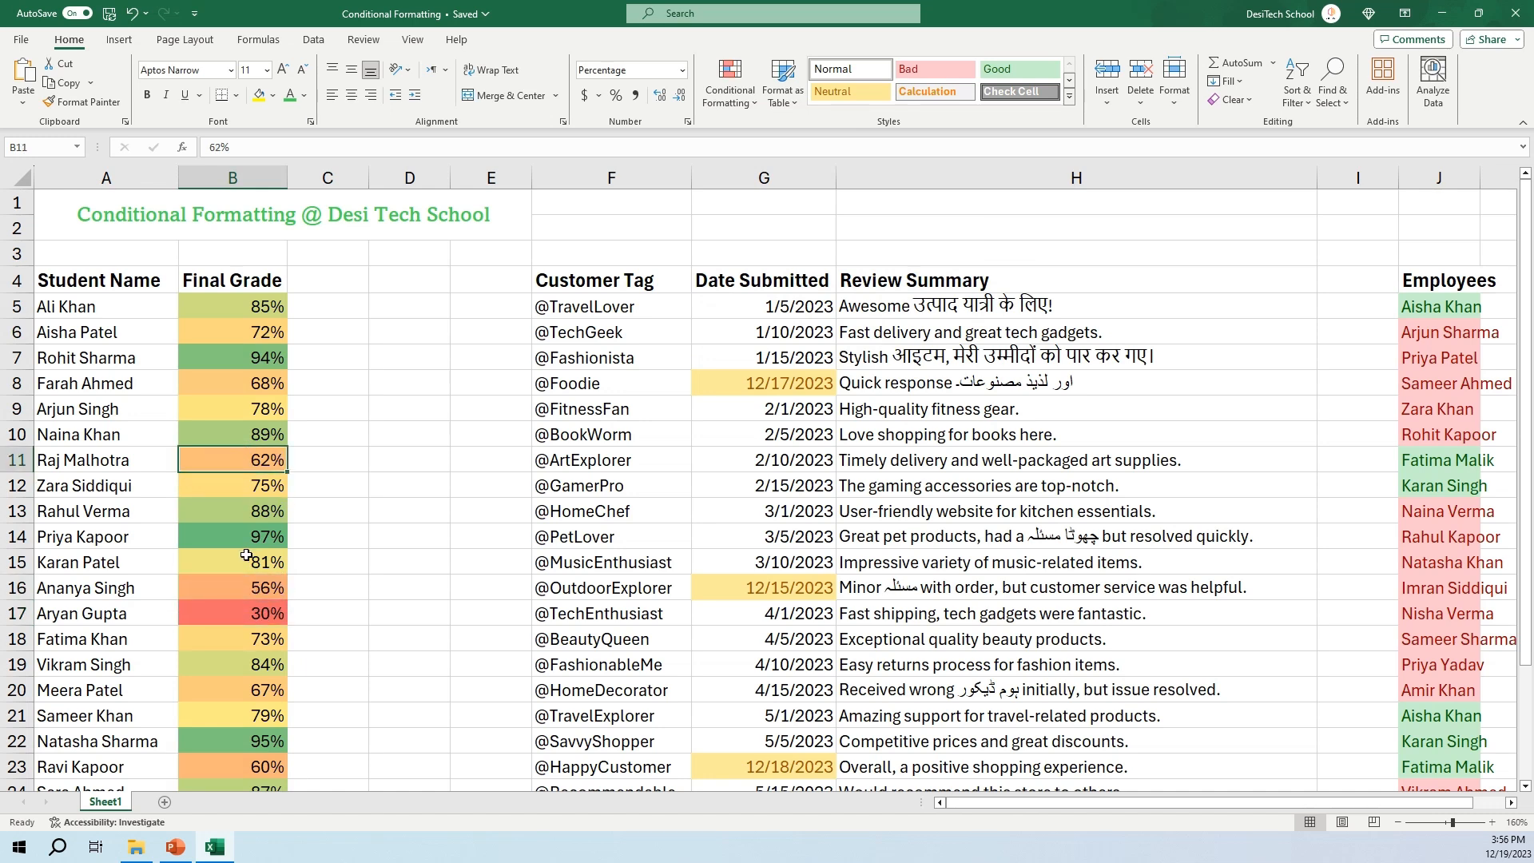
{"action": "left_click", "coordinate": [223, 587]}
{"action": "left_click", "coordinate": [228, 461]}
{"action": "left_click", "coordinate": [275, 384]}
{"action": "left_click", "coordinate": [250, 335]}
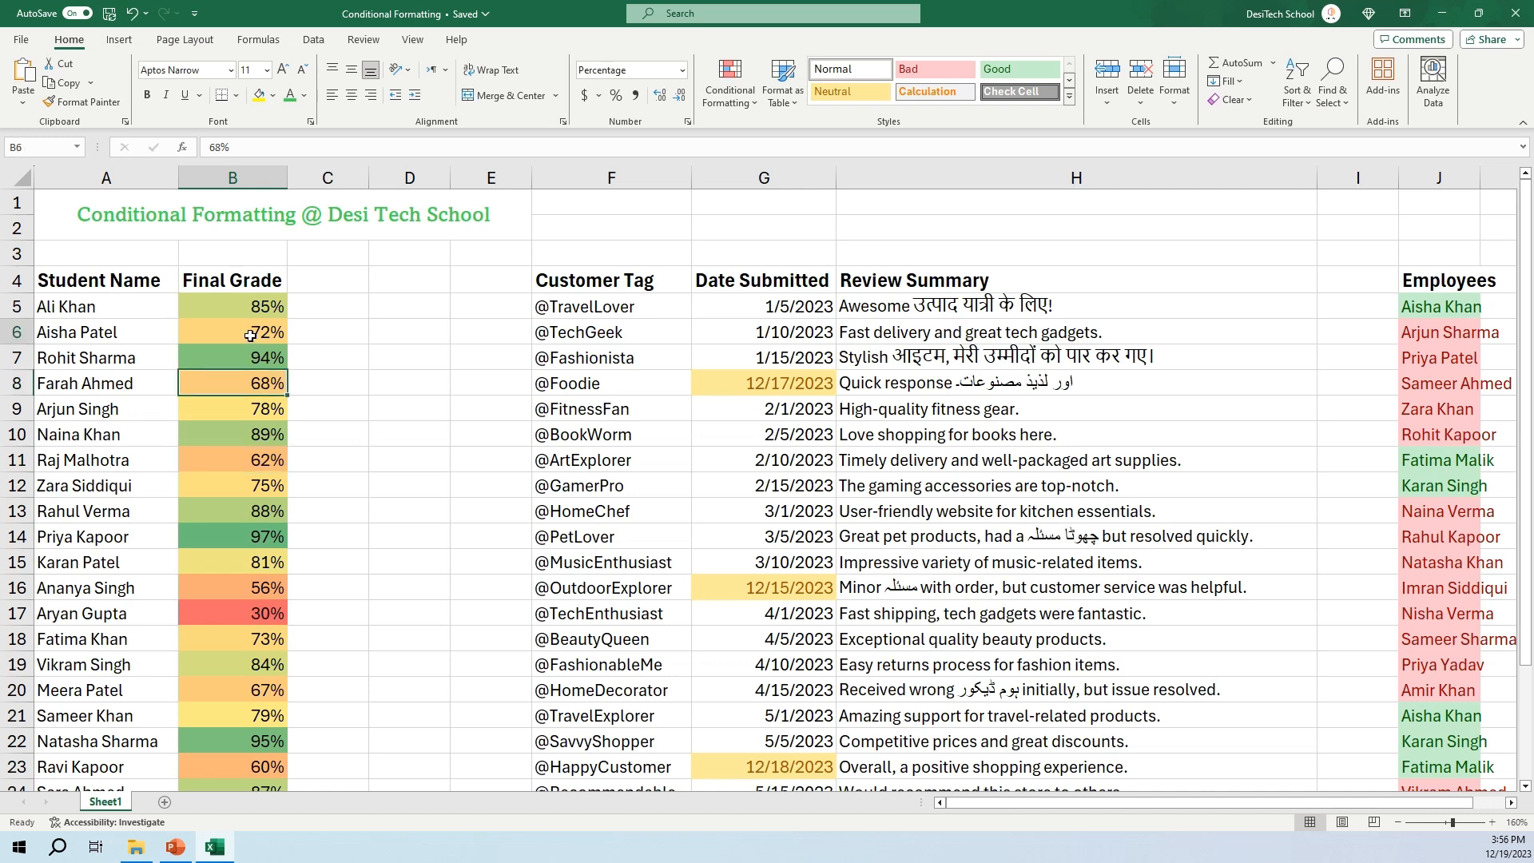
{"action": "left_click", "coordinate": [232, 534]}
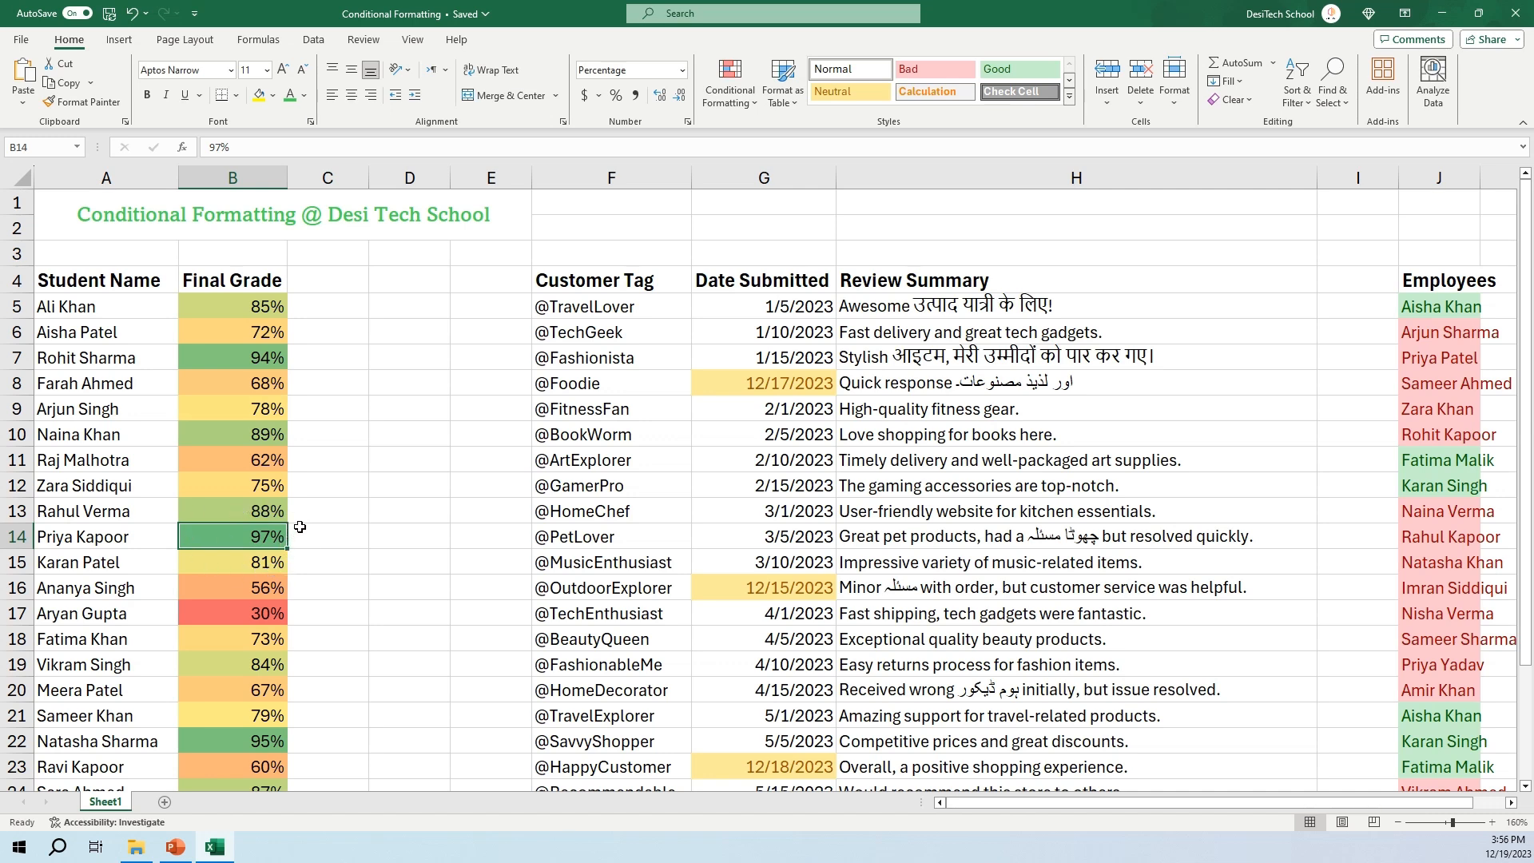
{"action": "left_click", "coordinate": [244, 615]}
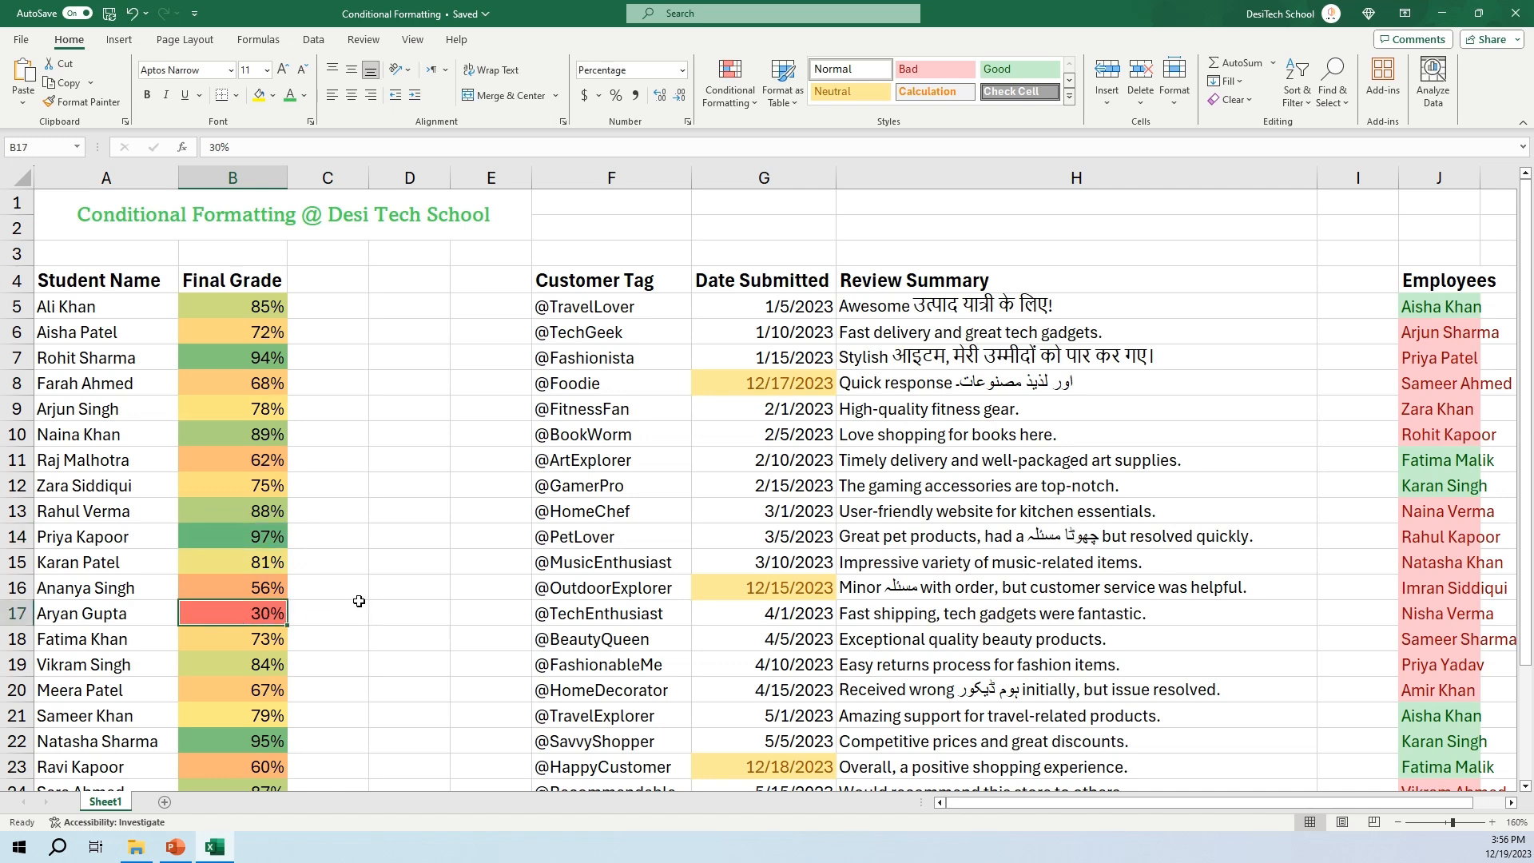
- Undo the color scale on the final grades and look over the icon sets available for them
{"action": "key", "text": "ctrl+z"}
{"action": "left_click", "coordinate": [730, 80]}
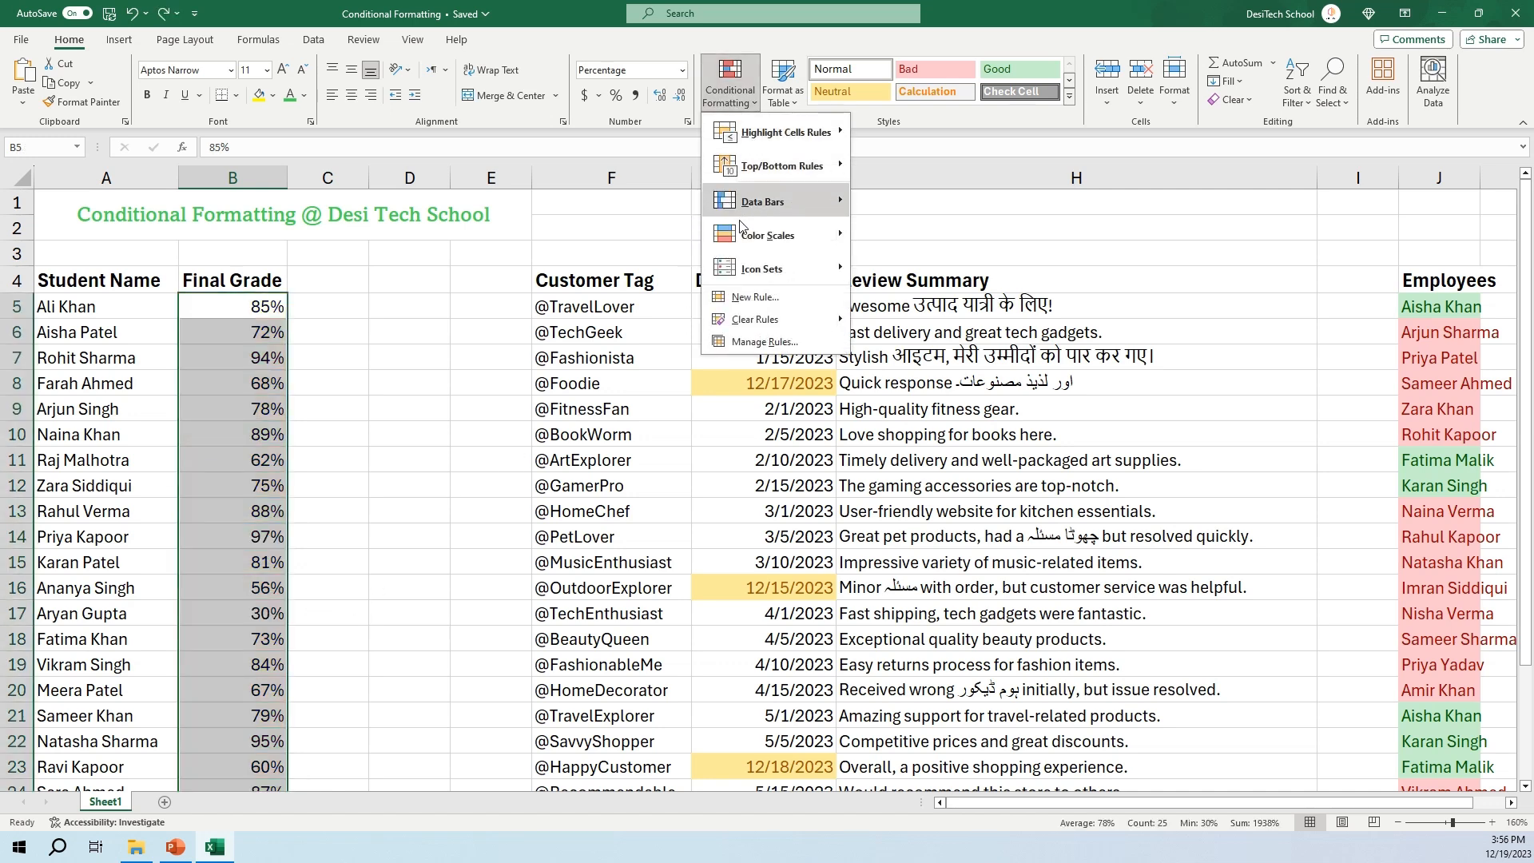
{"action": "mouse_move", "coordinate": [798, 268]}
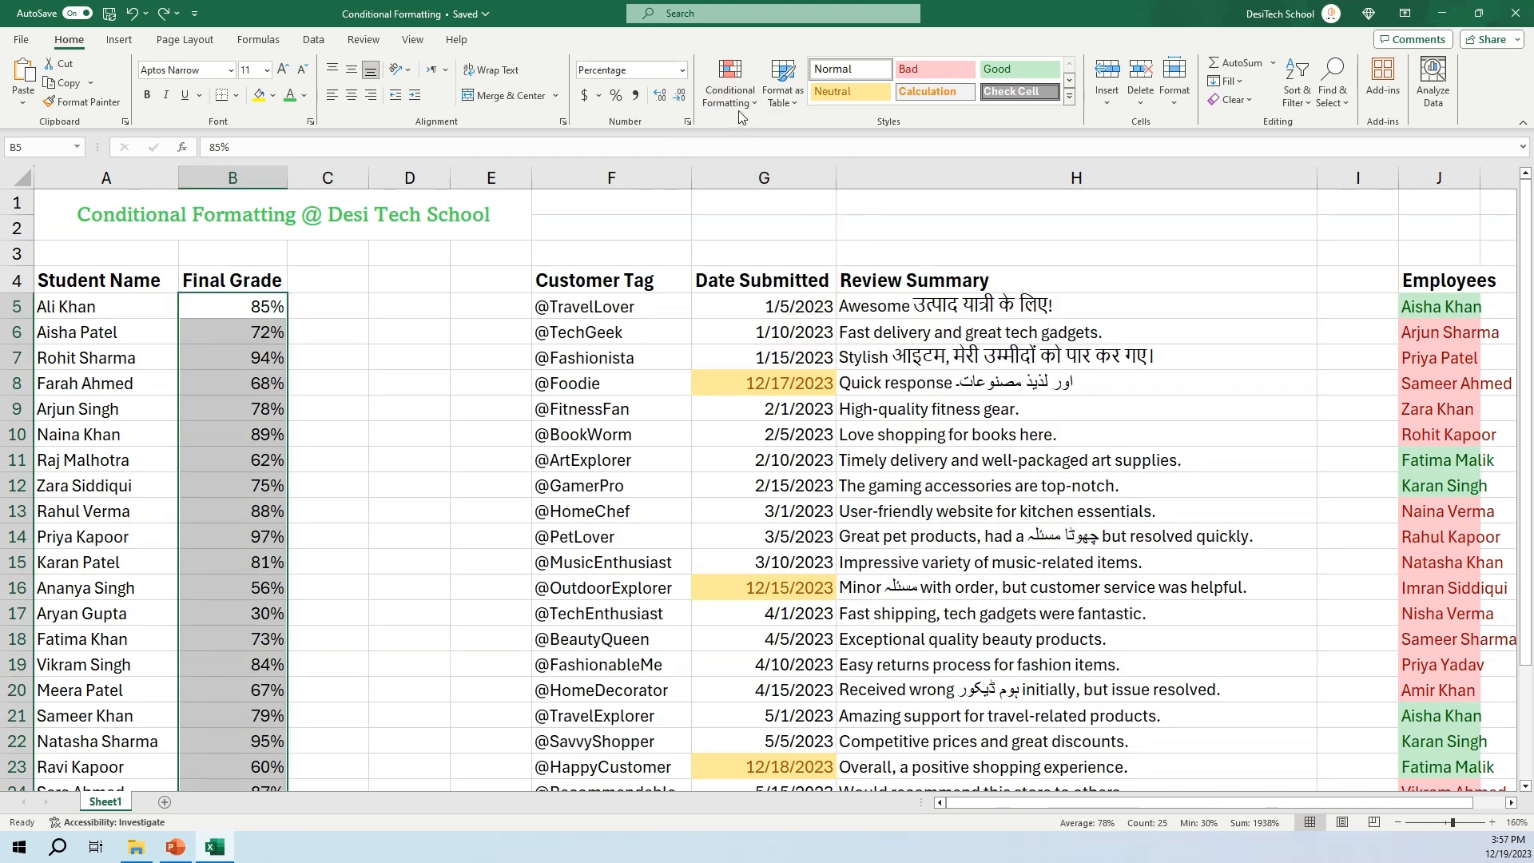
- Start a new formatting rule for the final grades and try its 3-Color Scale and Data Bar format styles
{"action": "left_click", "coordinate": [730, 104]}
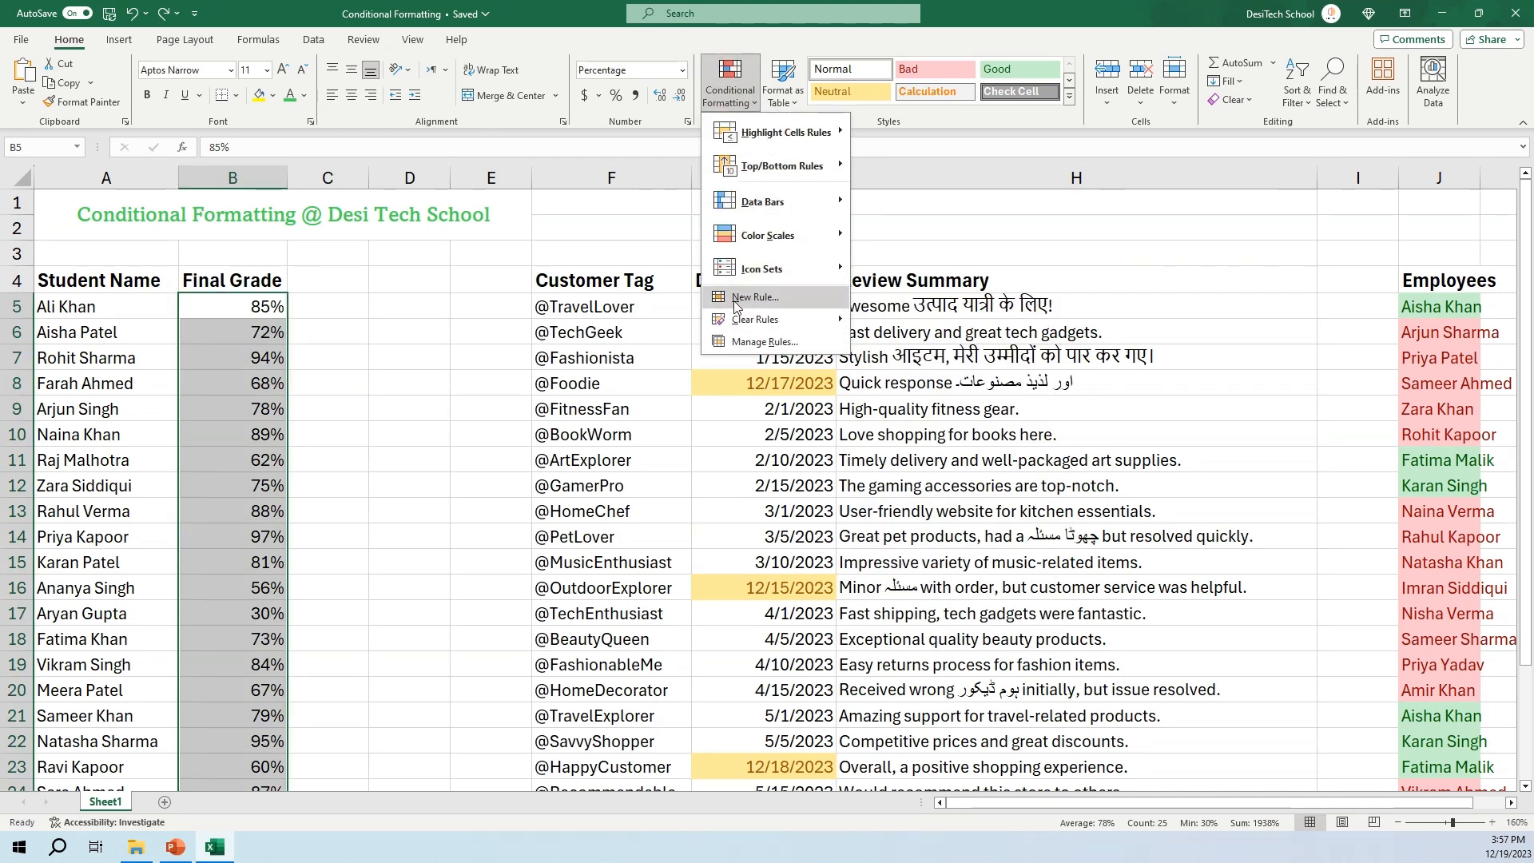
{"action": "left_click", "coordinate": [755, 299]}
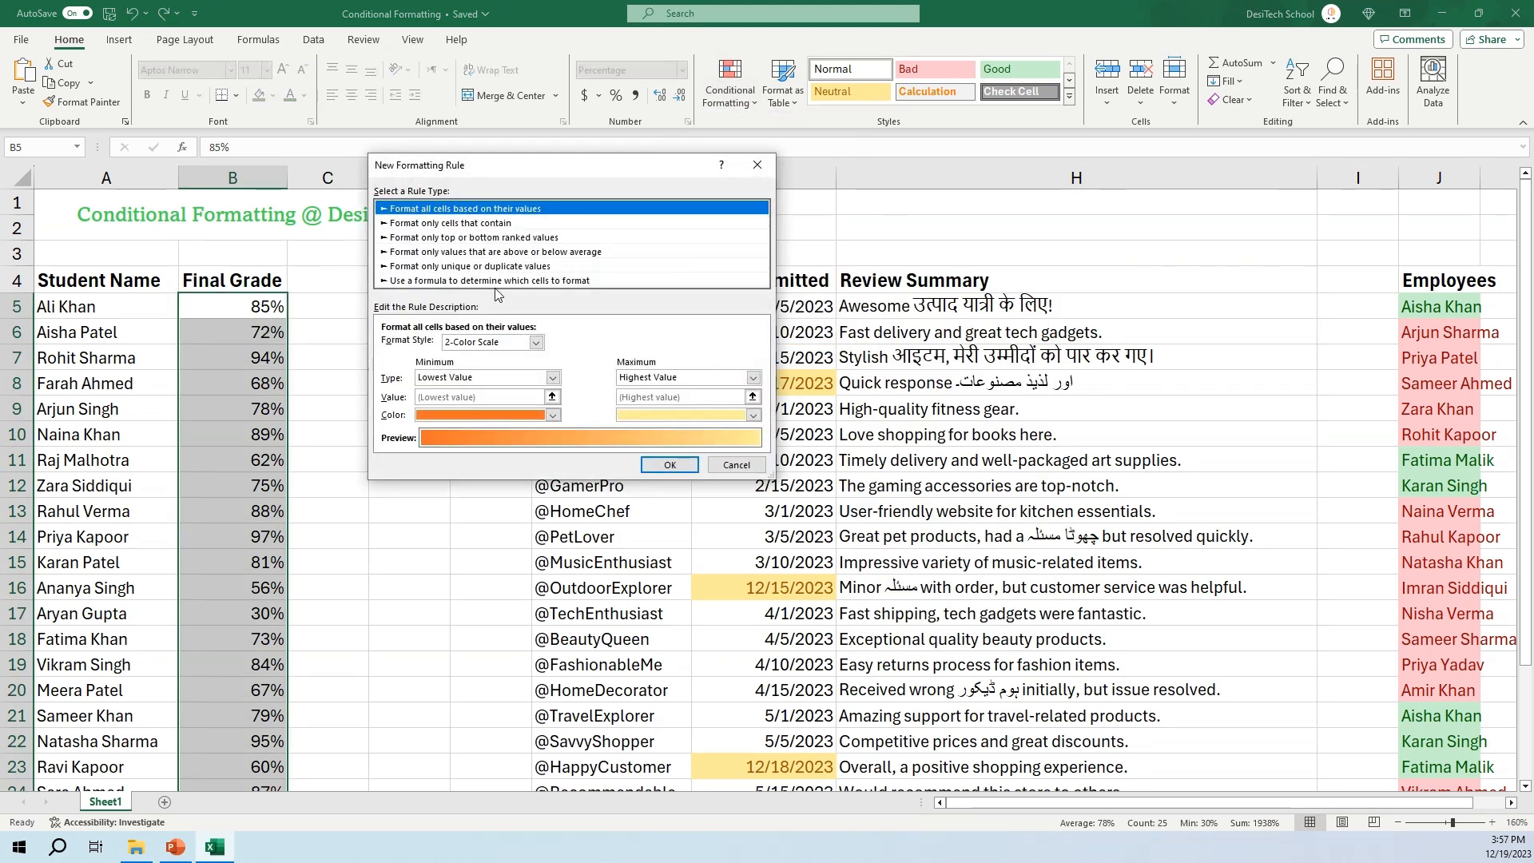
{"action": "left_click_drag", "start_coordinate": [462, 171], "coordinate": [469, 247]}
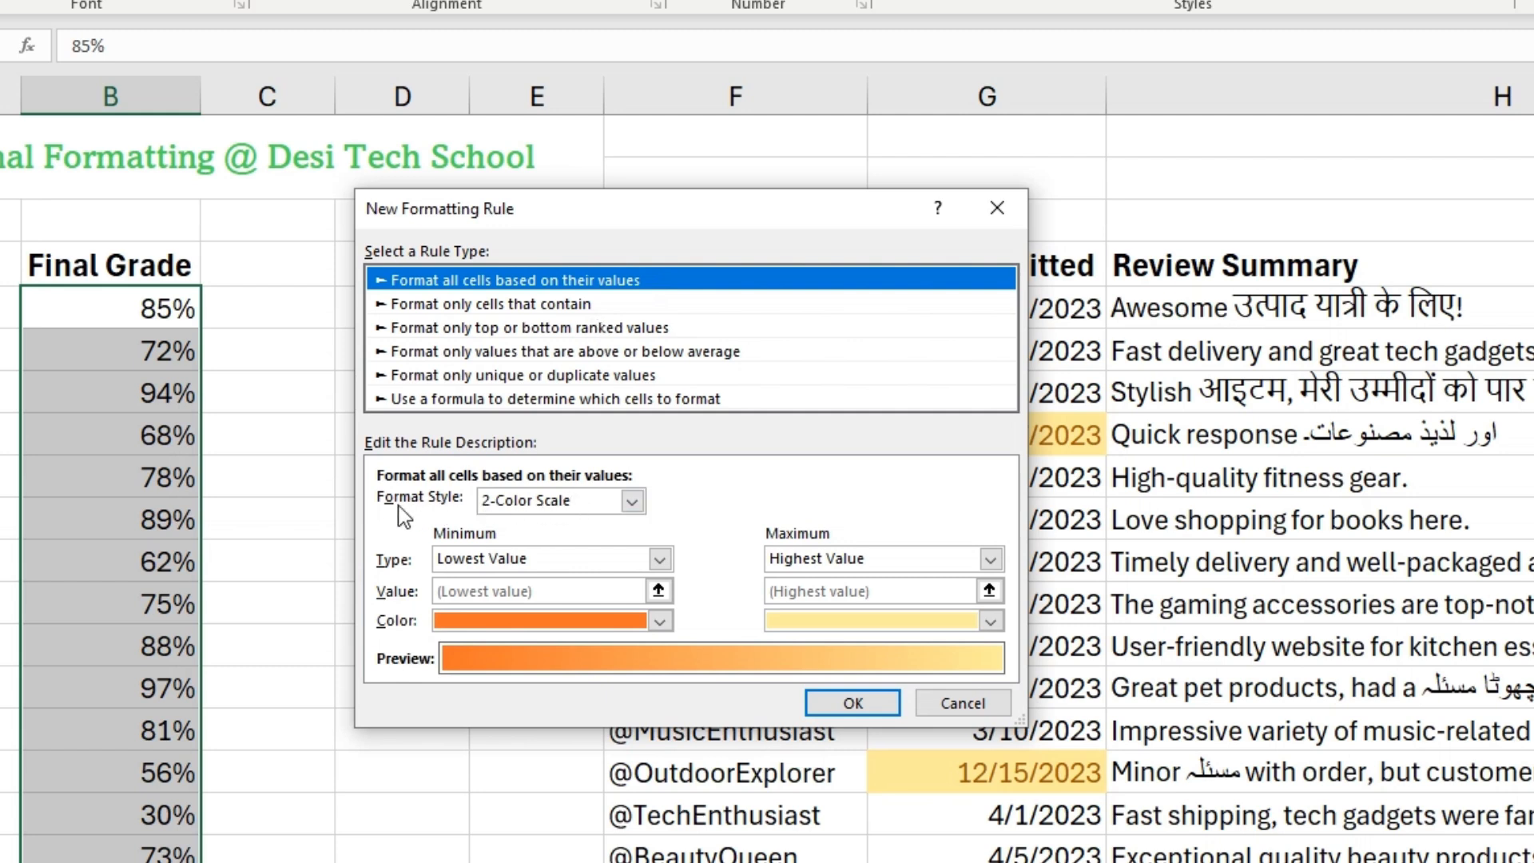
{"action": "left_click", "coordinate": [536, 509]}
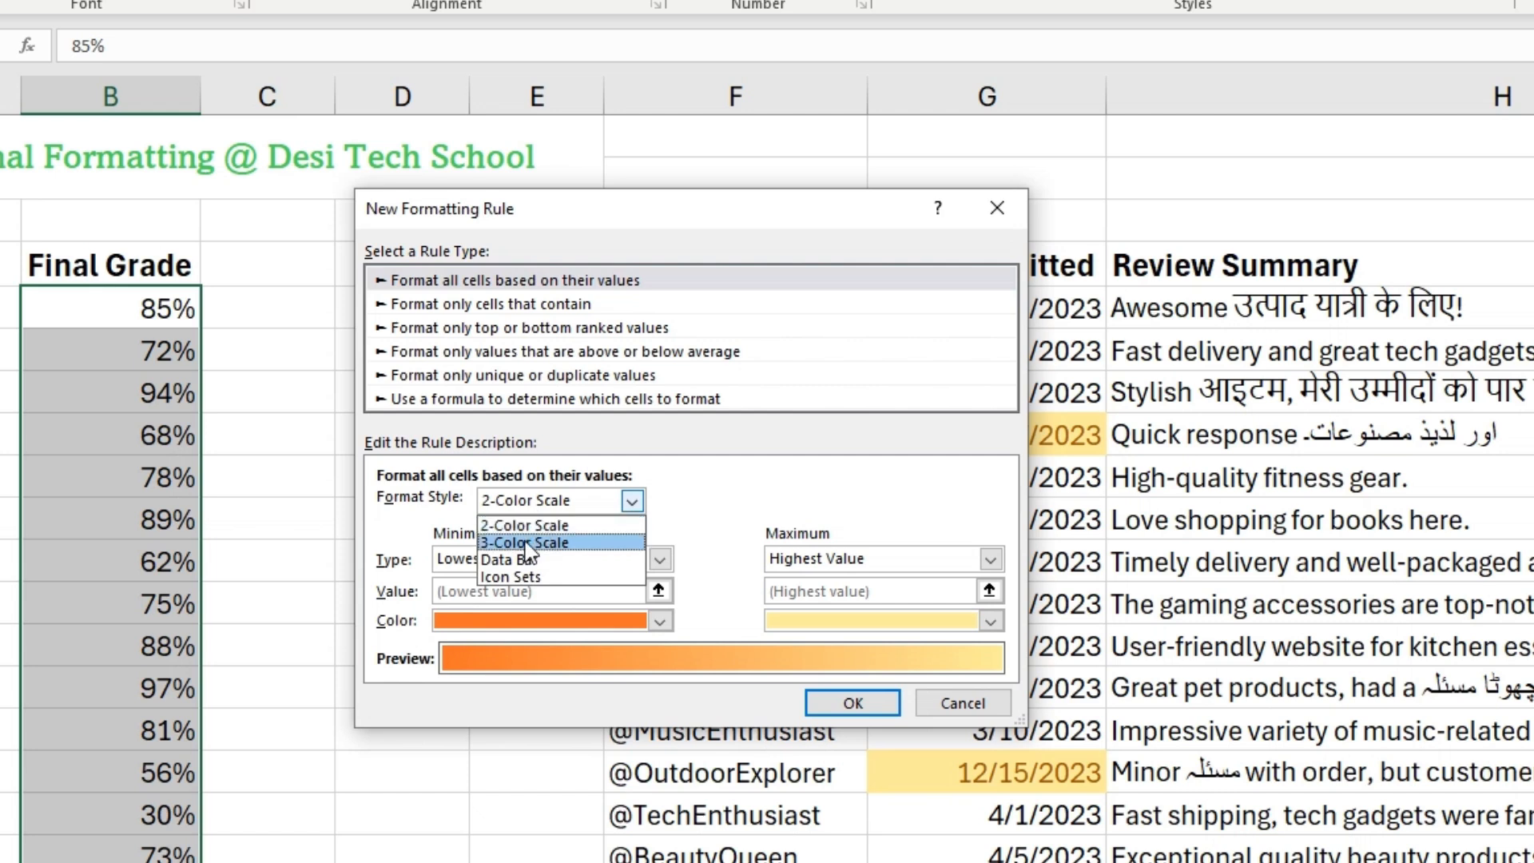
{"action": "left_click", "coordinate": [523, 542]}
{"action": "left_click", "coordinate": [563, 503]}
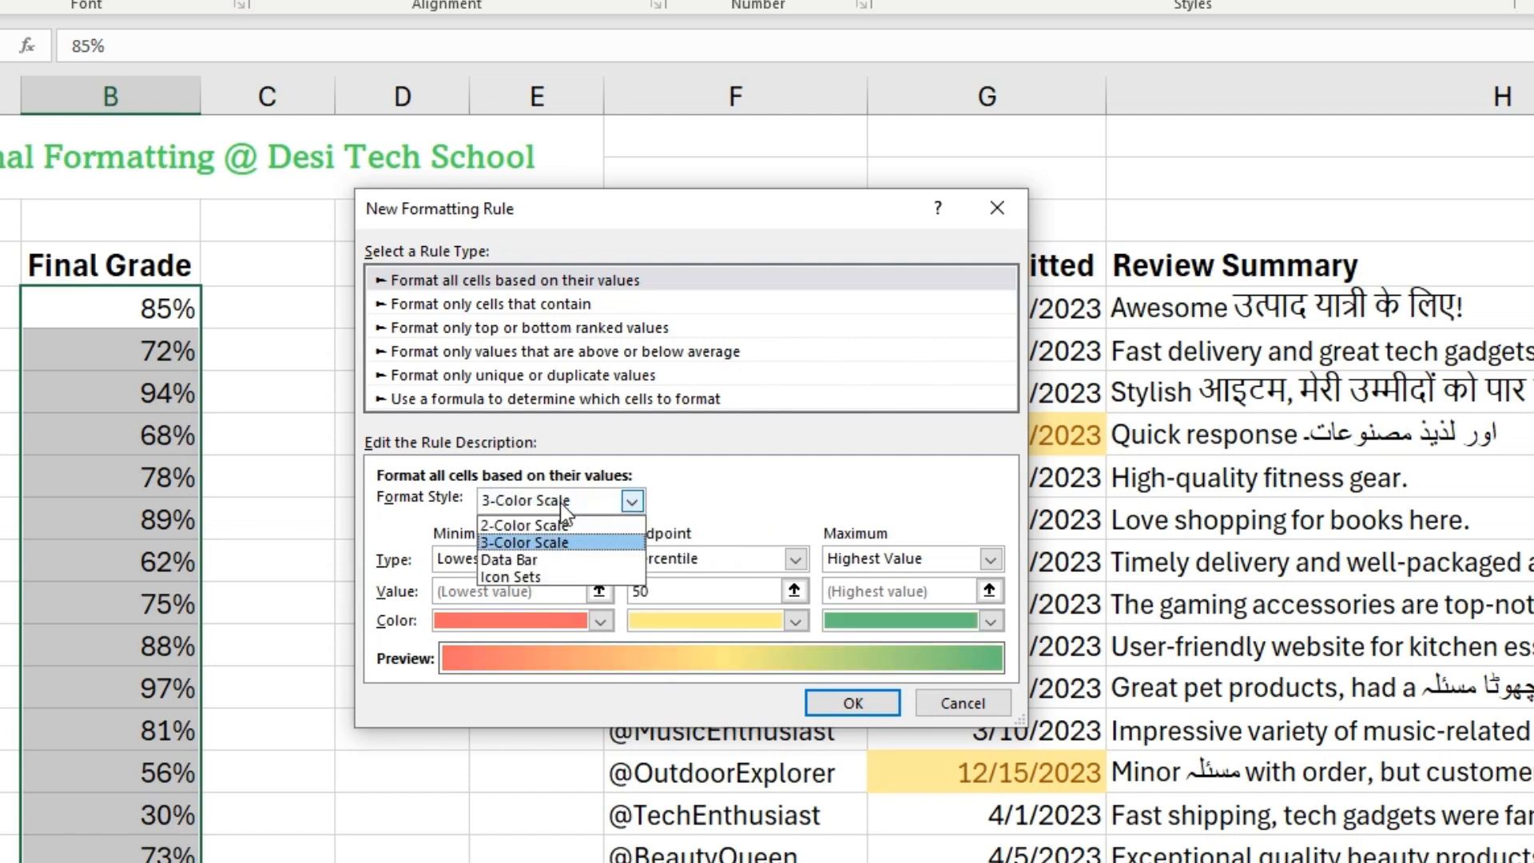
{"action": "left_click", "coordinate": [527, 559]}
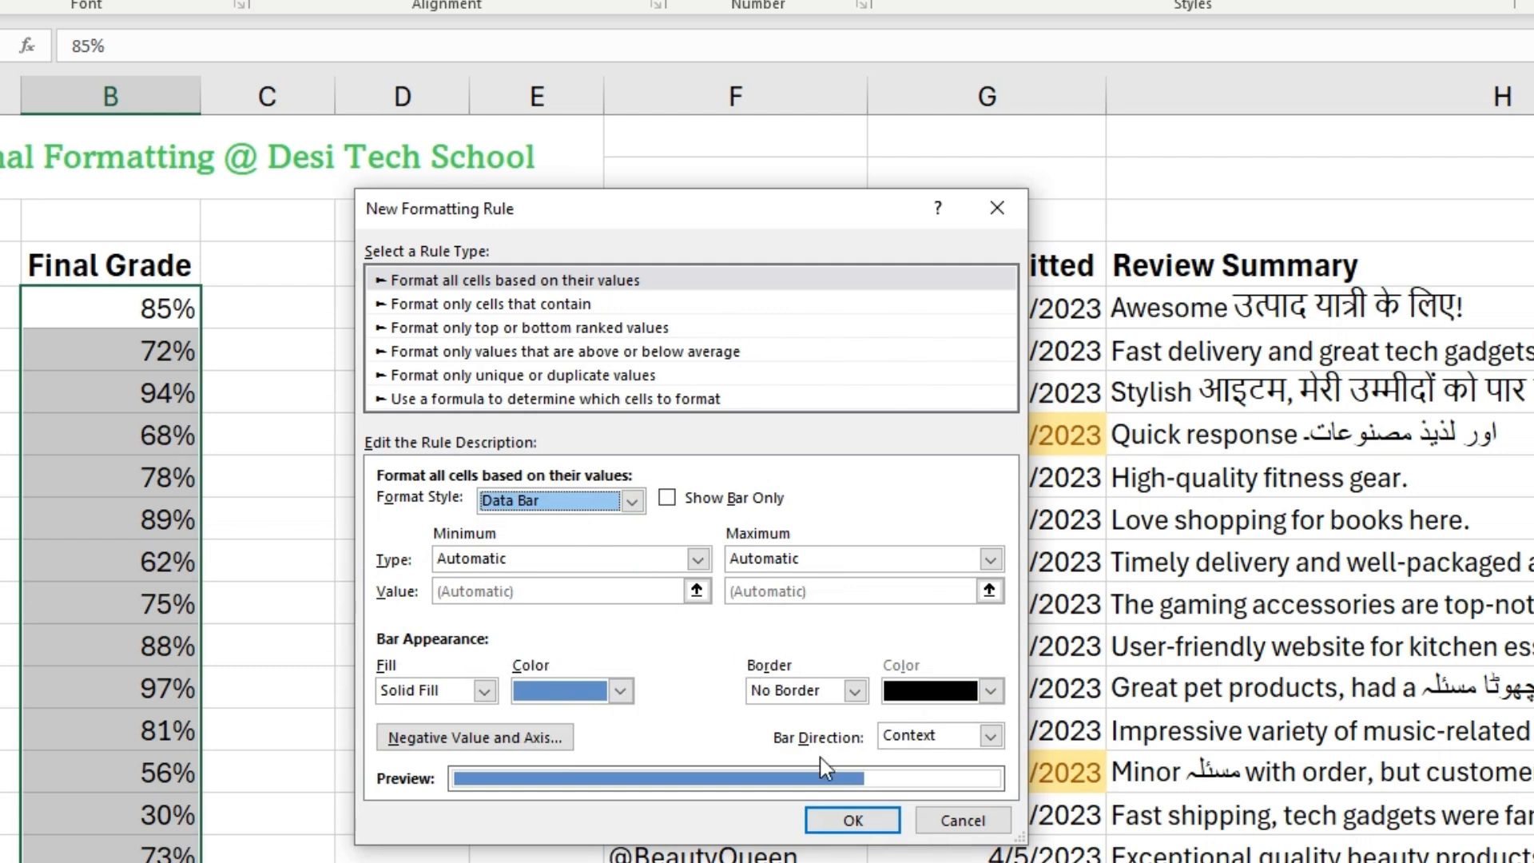
- Examine the comparison operators and value limits offered for a rule that formats only cells that contain a value
{"action": "left_click", "coordinate": [501, 306]}
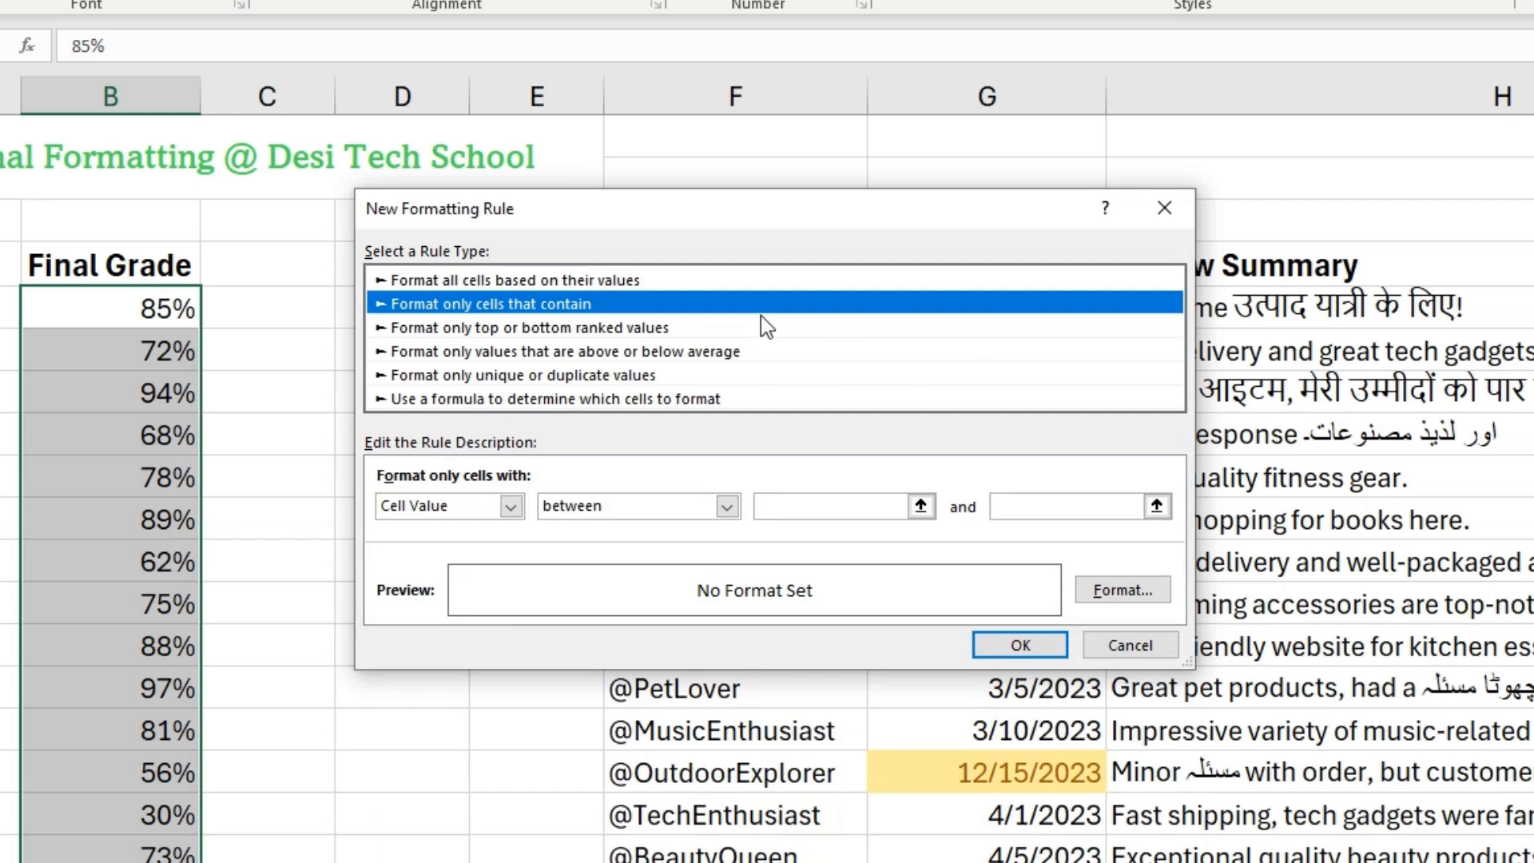
{"action": "left_click", "coordinate": [623, 509]}
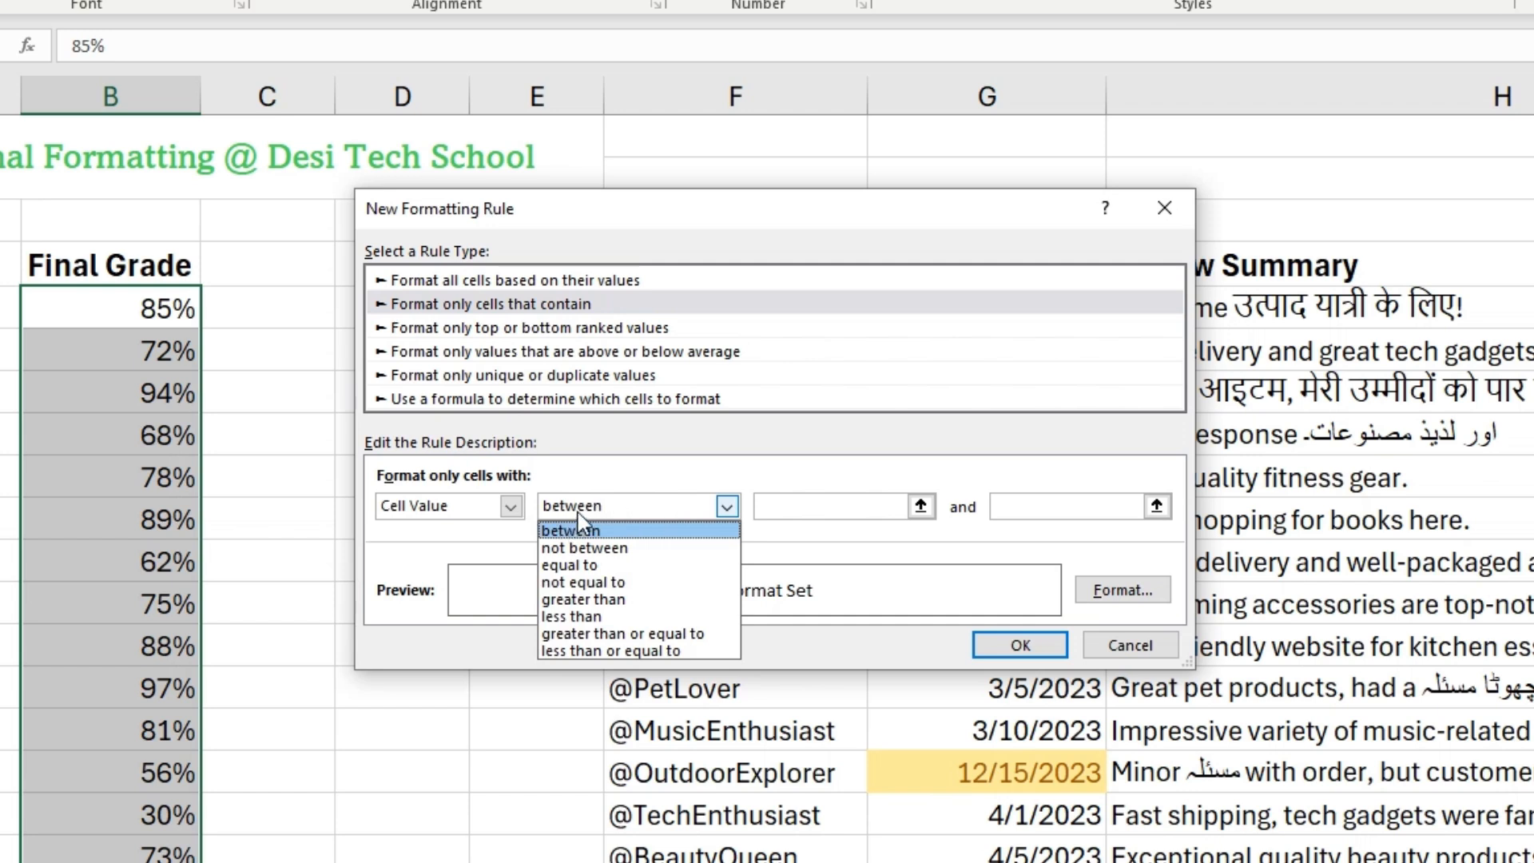
{"action": "left_click", "coordinate": [679, 511]}
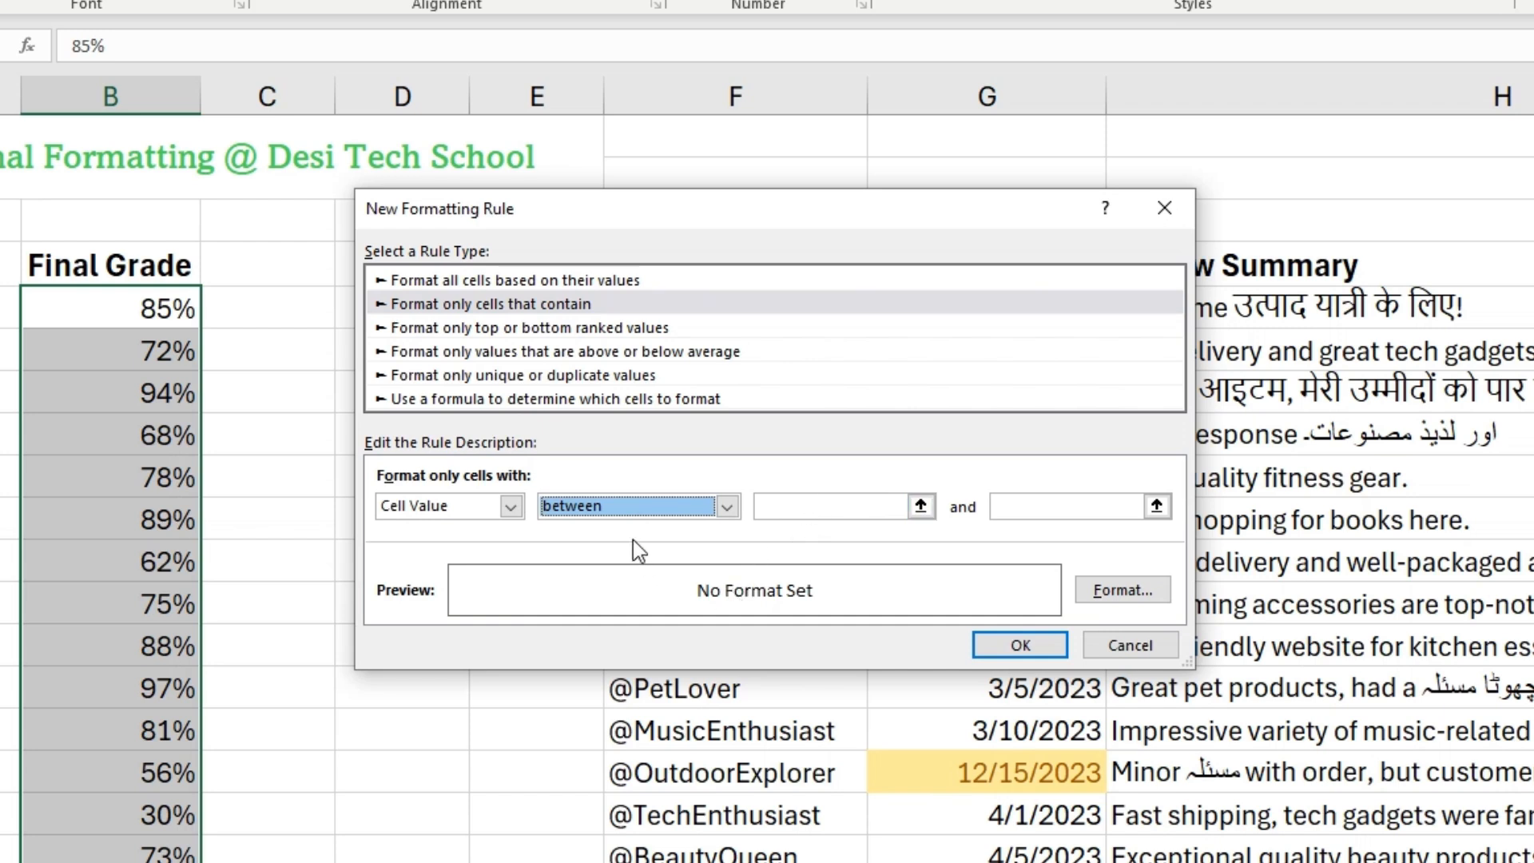
{"action": "left_click", "coordinate": [811, 506]}
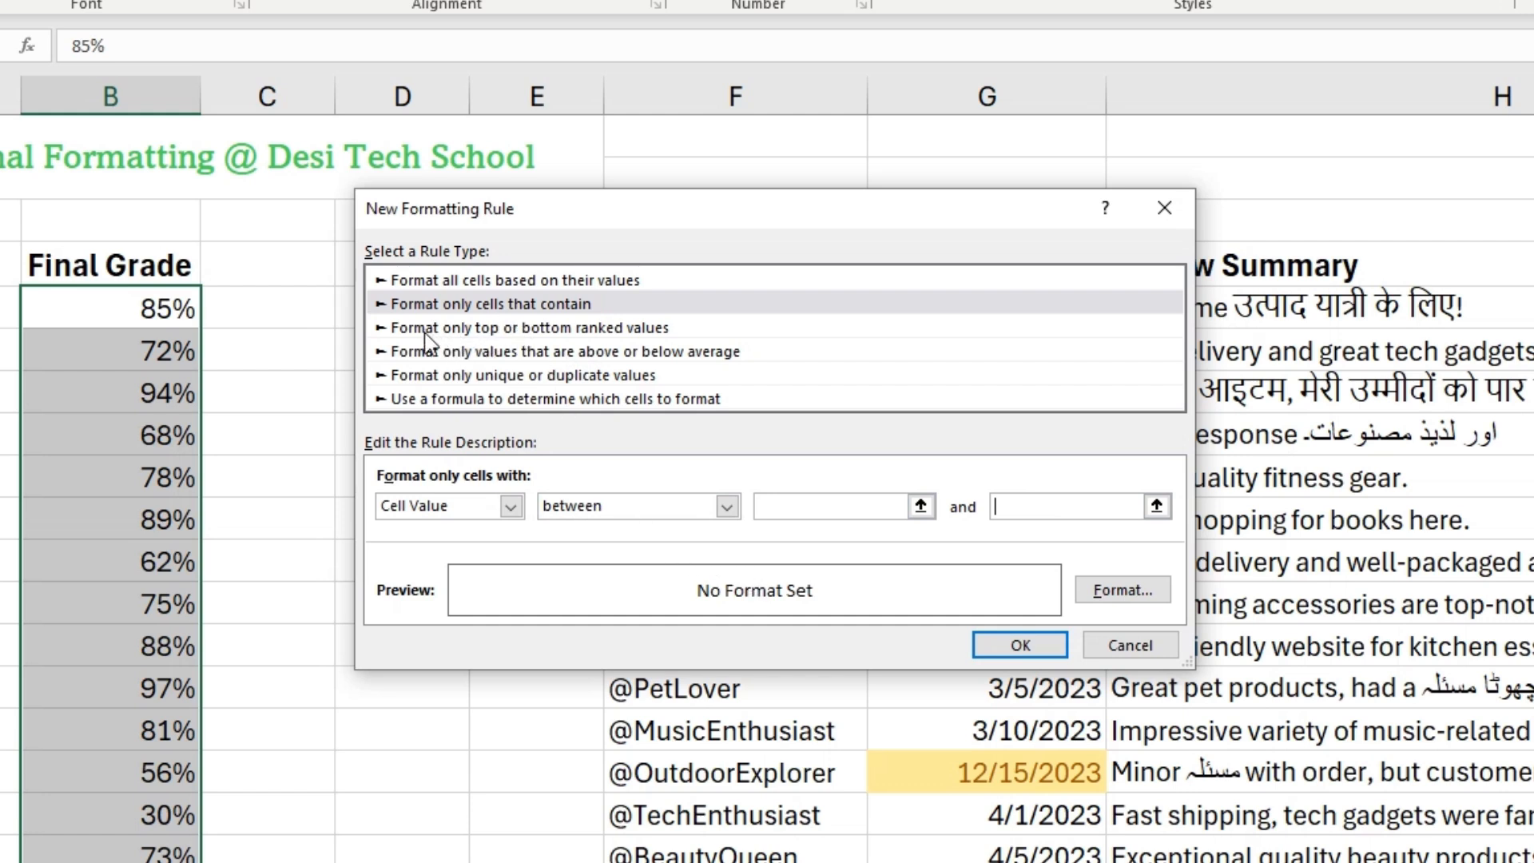
- Try a Bold font for a top 10 ranked values rule, review the border and fill options, and discard the format
{"action": "left_click", "coordinate": [503, 328]}
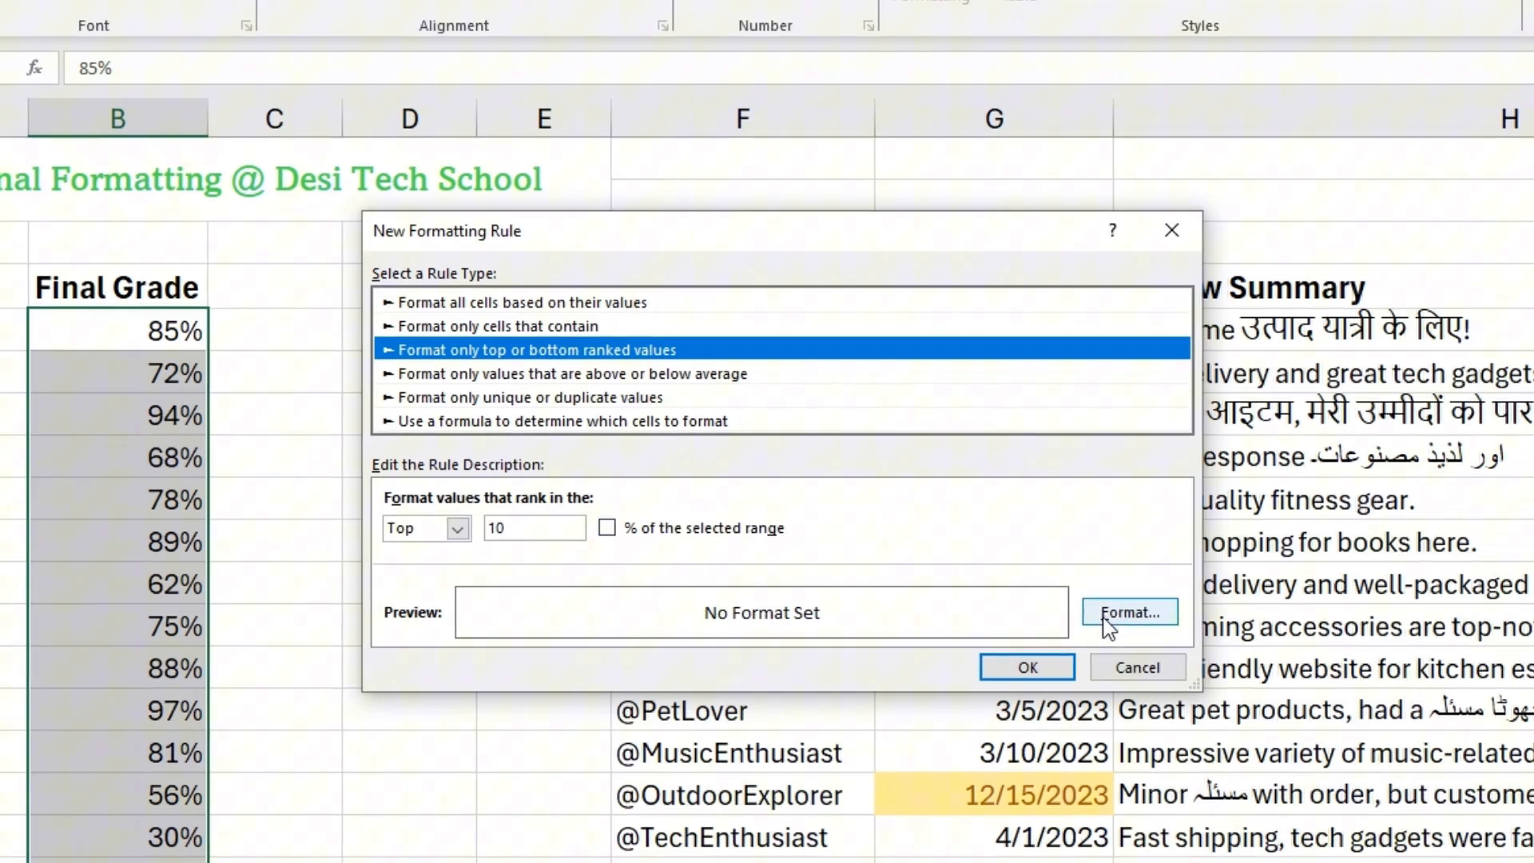
{"action": "left_click", "coordinate": [1123, 590]}
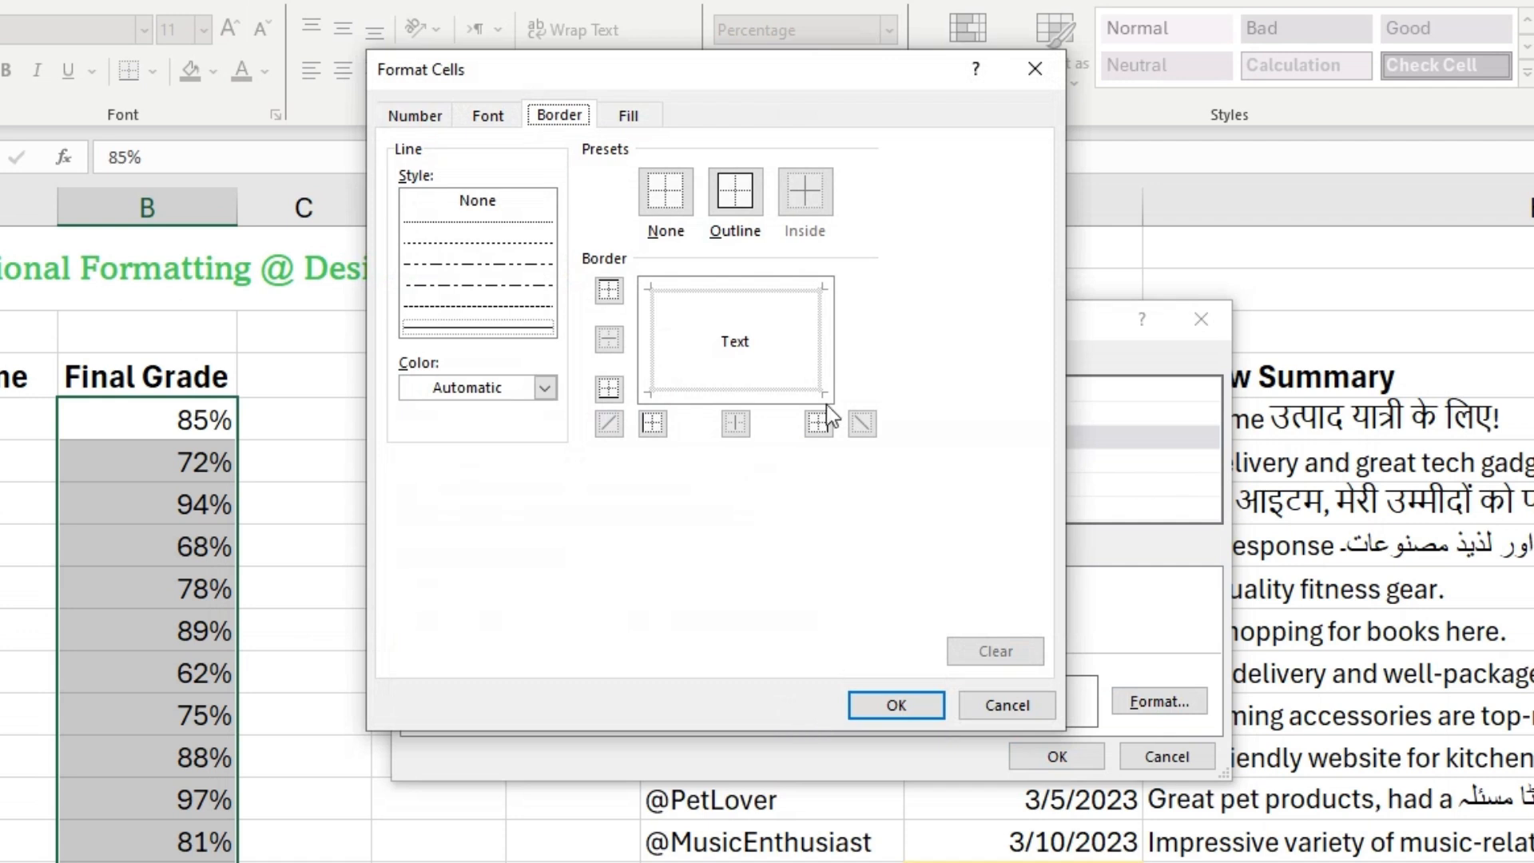
{"action": "left_click", "coordinate": [503, 117]}
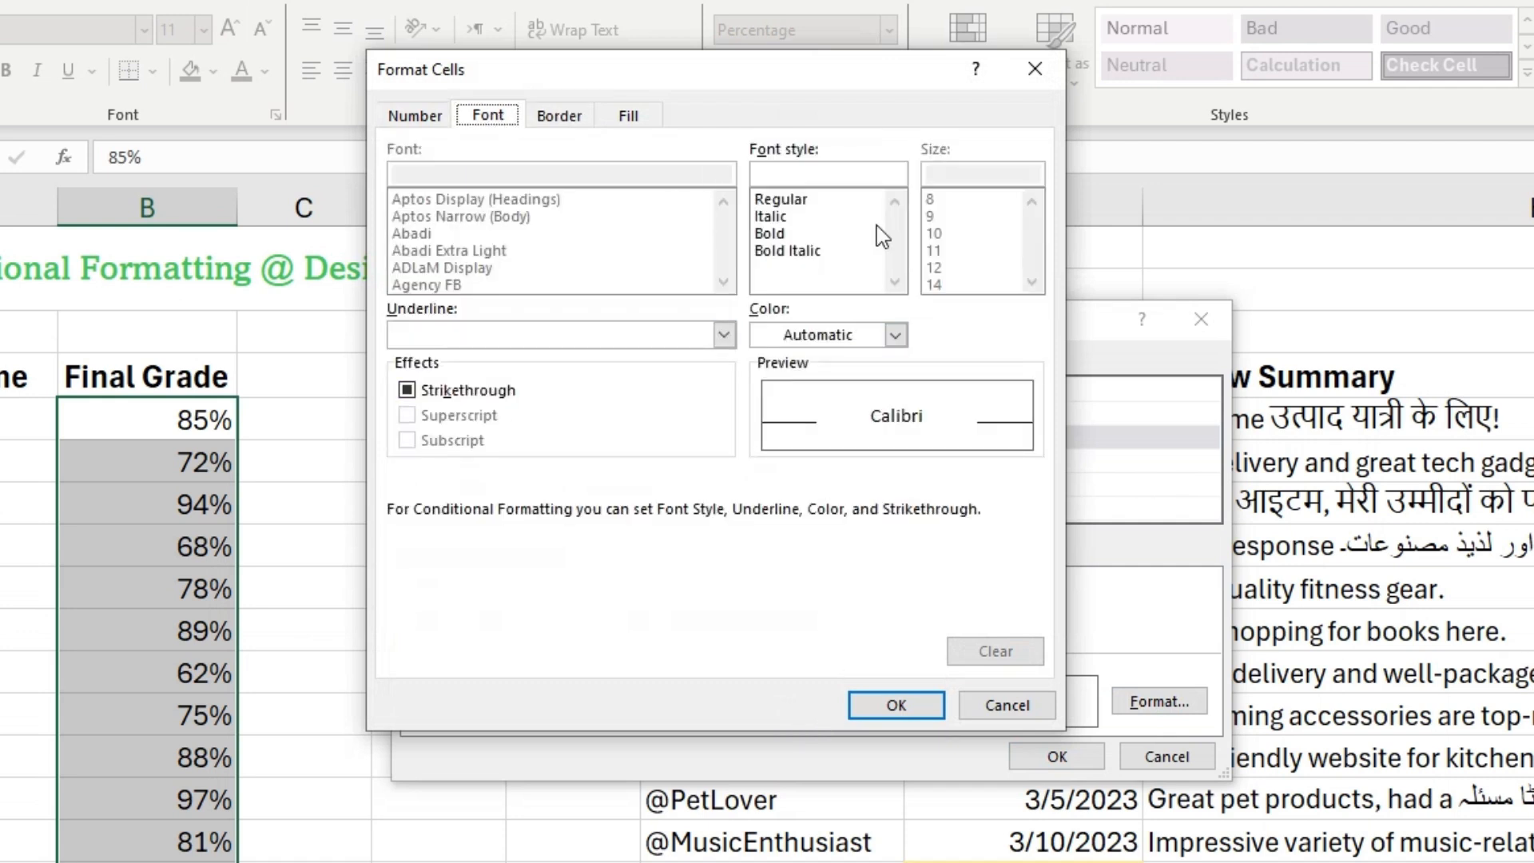
{"action": "left_click", "coordinate": [791, 234]}
{"action": "left_click", "coordinate": [812, 342]}
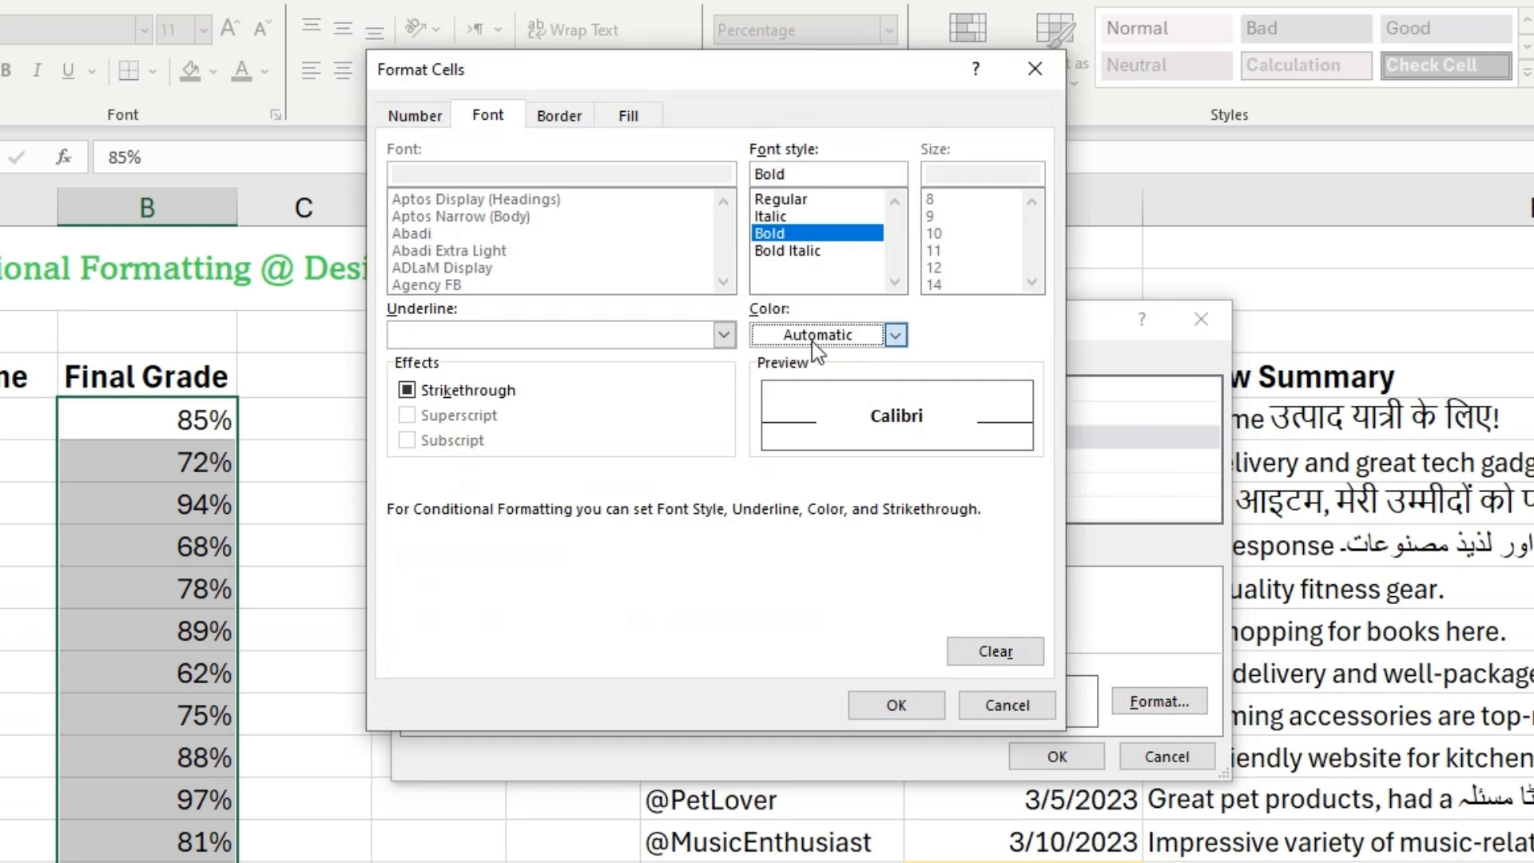
{"action": "left_click", "coordinate": [570, 678]}
{"action": "left_click", "coordinate": [571, 116]}
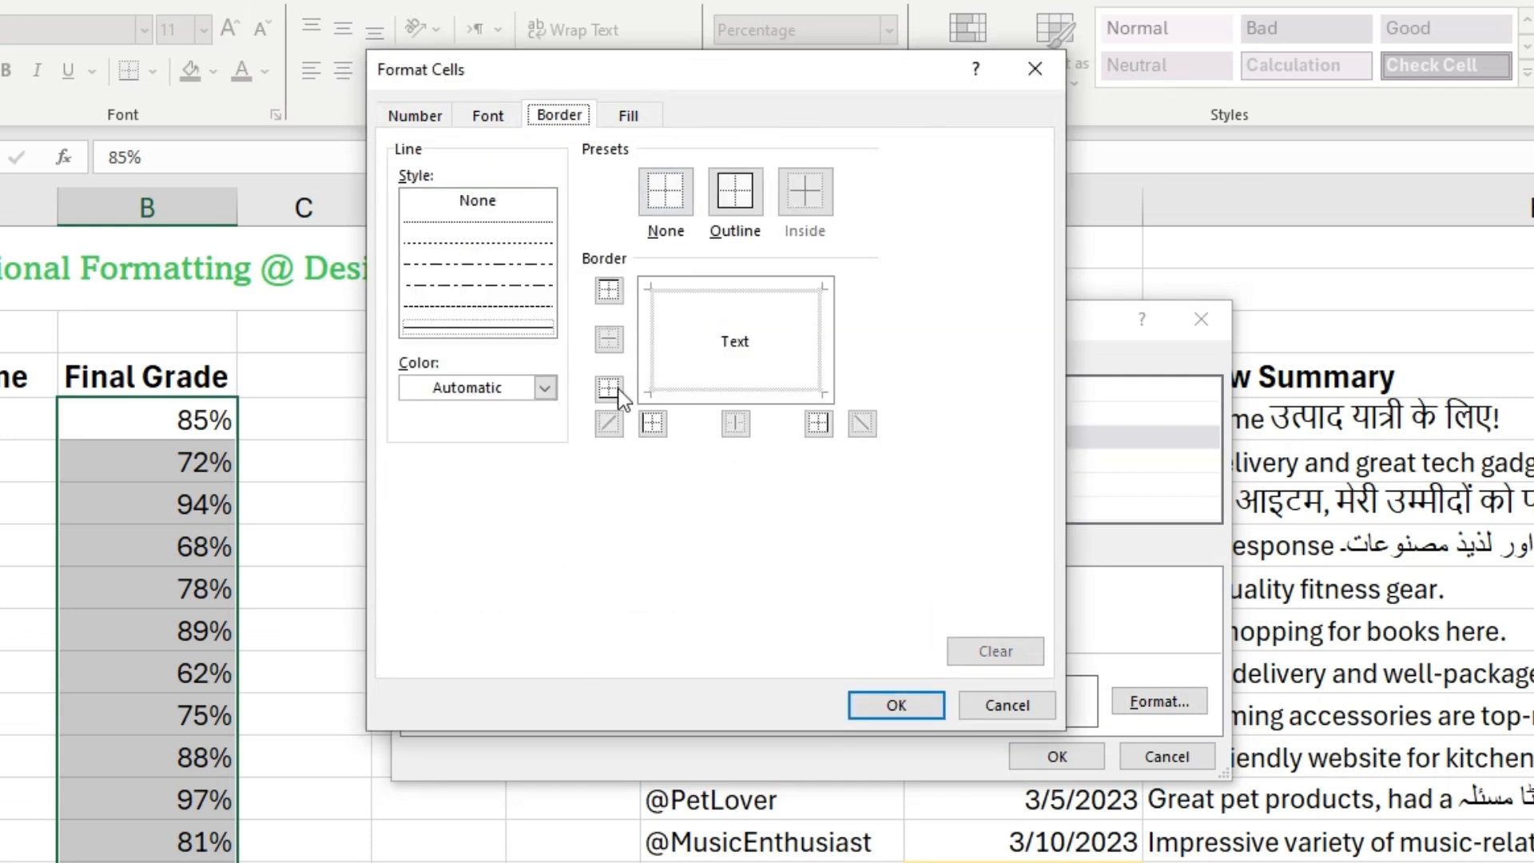
{"action": "left_click", "coordinate": [631, 120]}
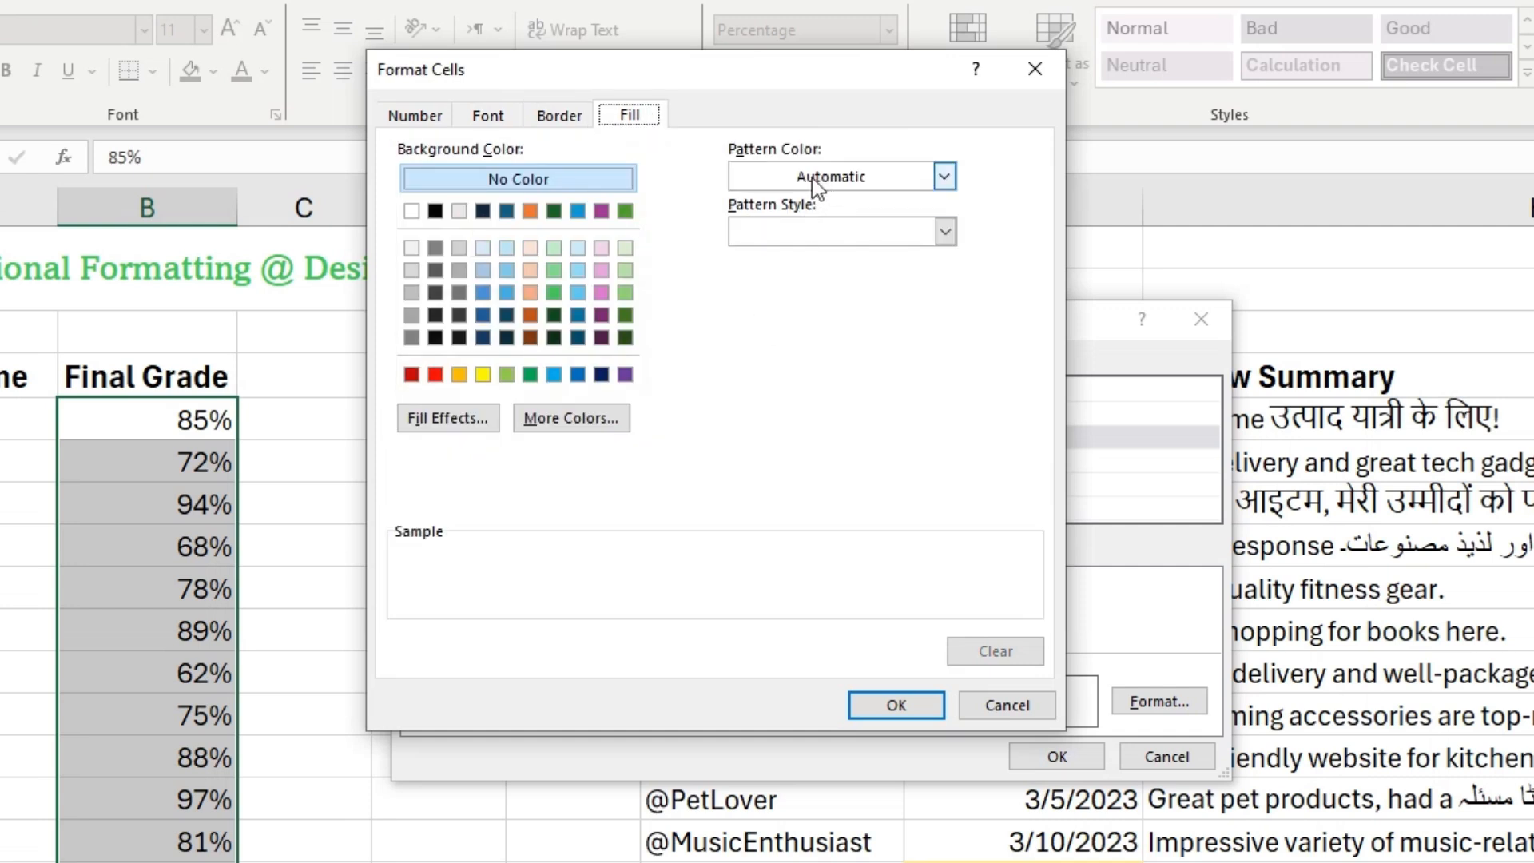
{"action": "left_click", "coordinate": [1005, 705]}
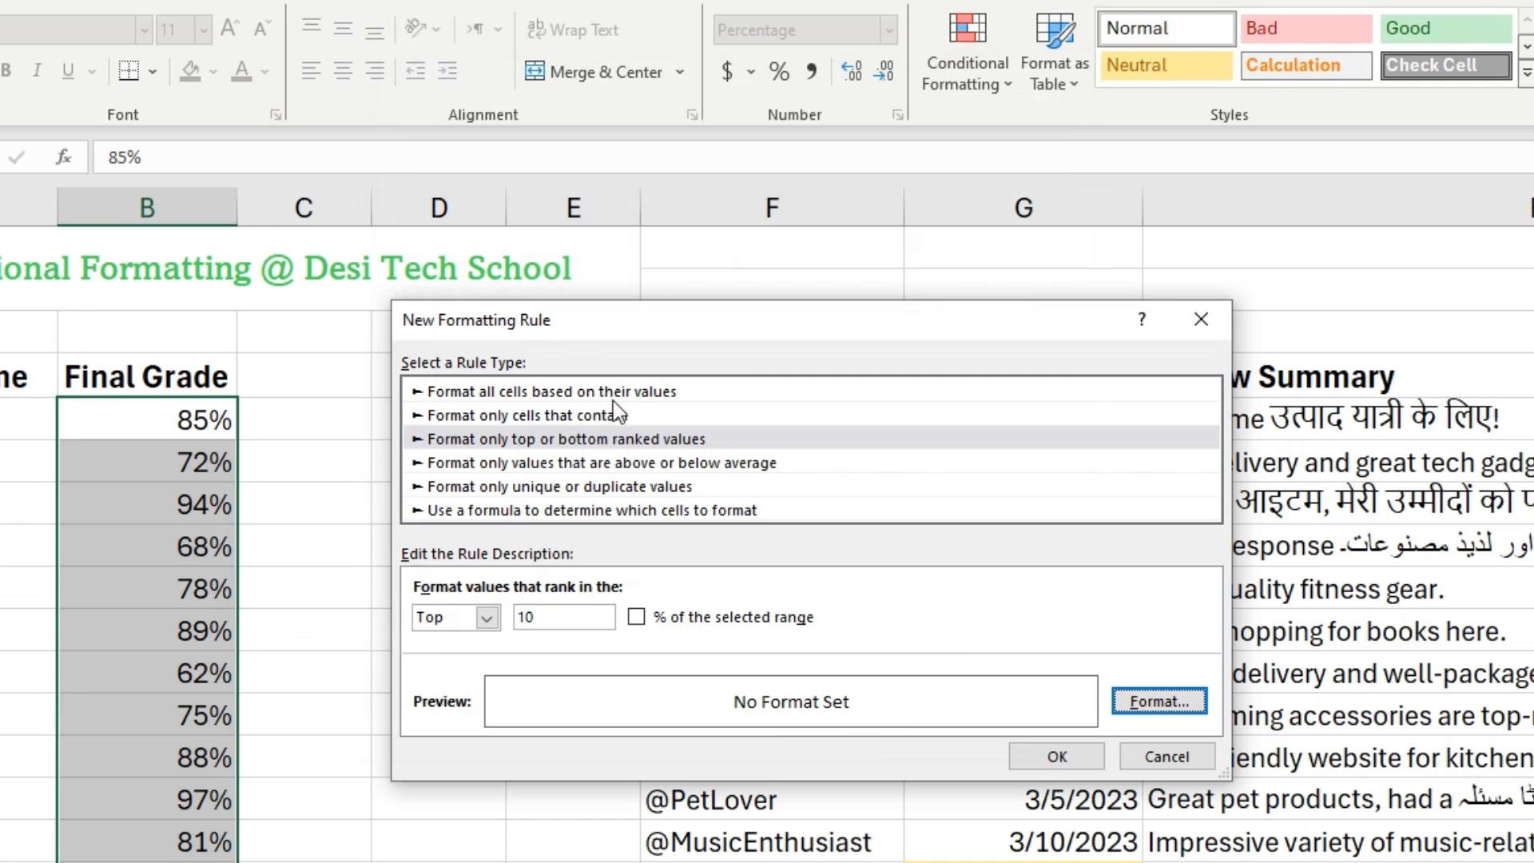
- Examine the rule settings for values above or below average and for unique or duplicate values
{"action": "left_click", "coordinate": [497, 465]}
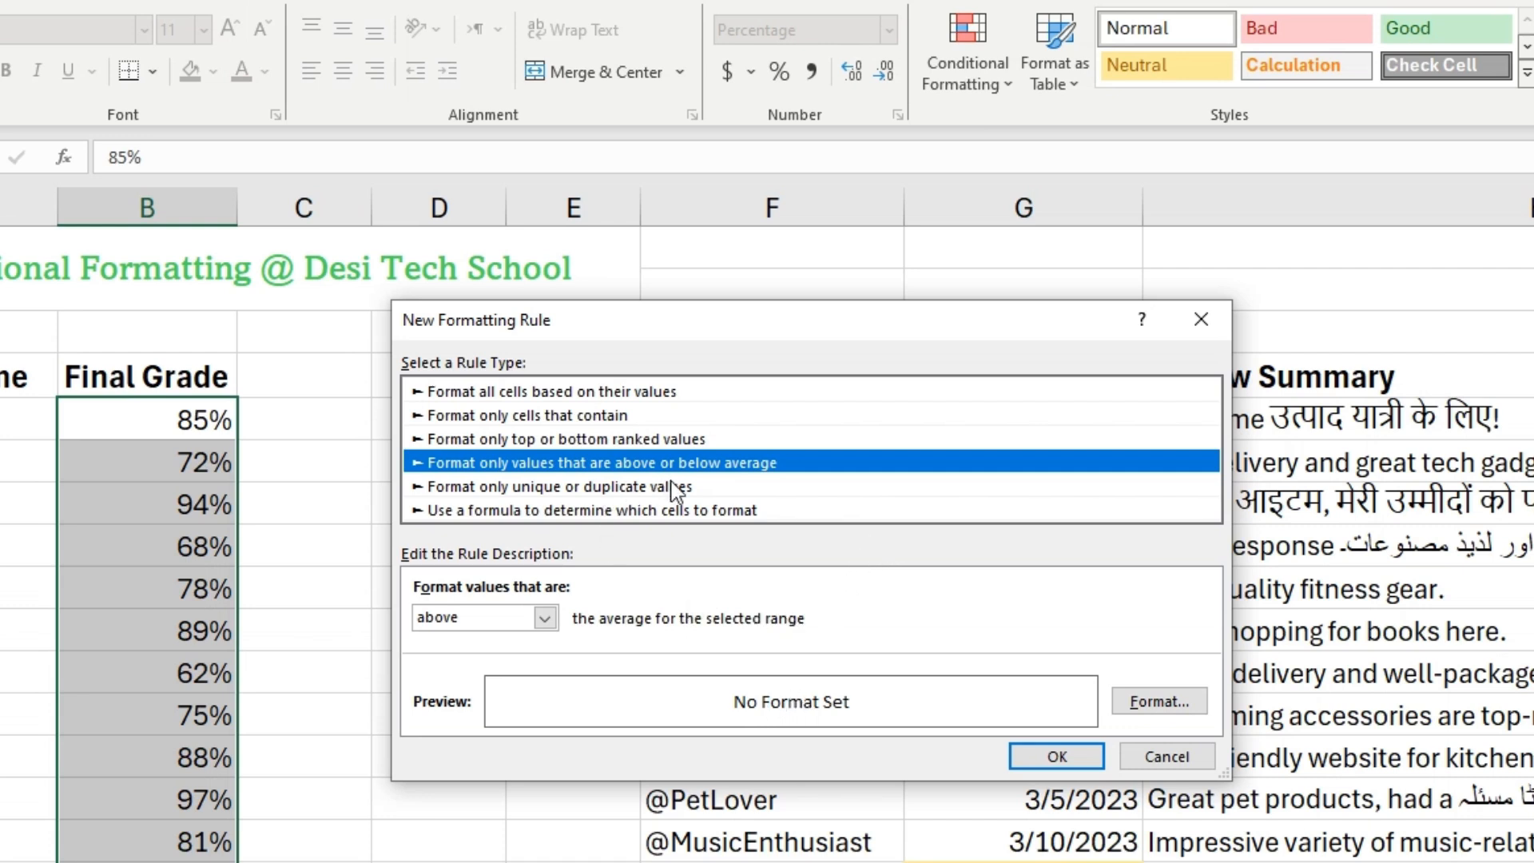
{"action": "left_click", "coordinate": [534, 489]}
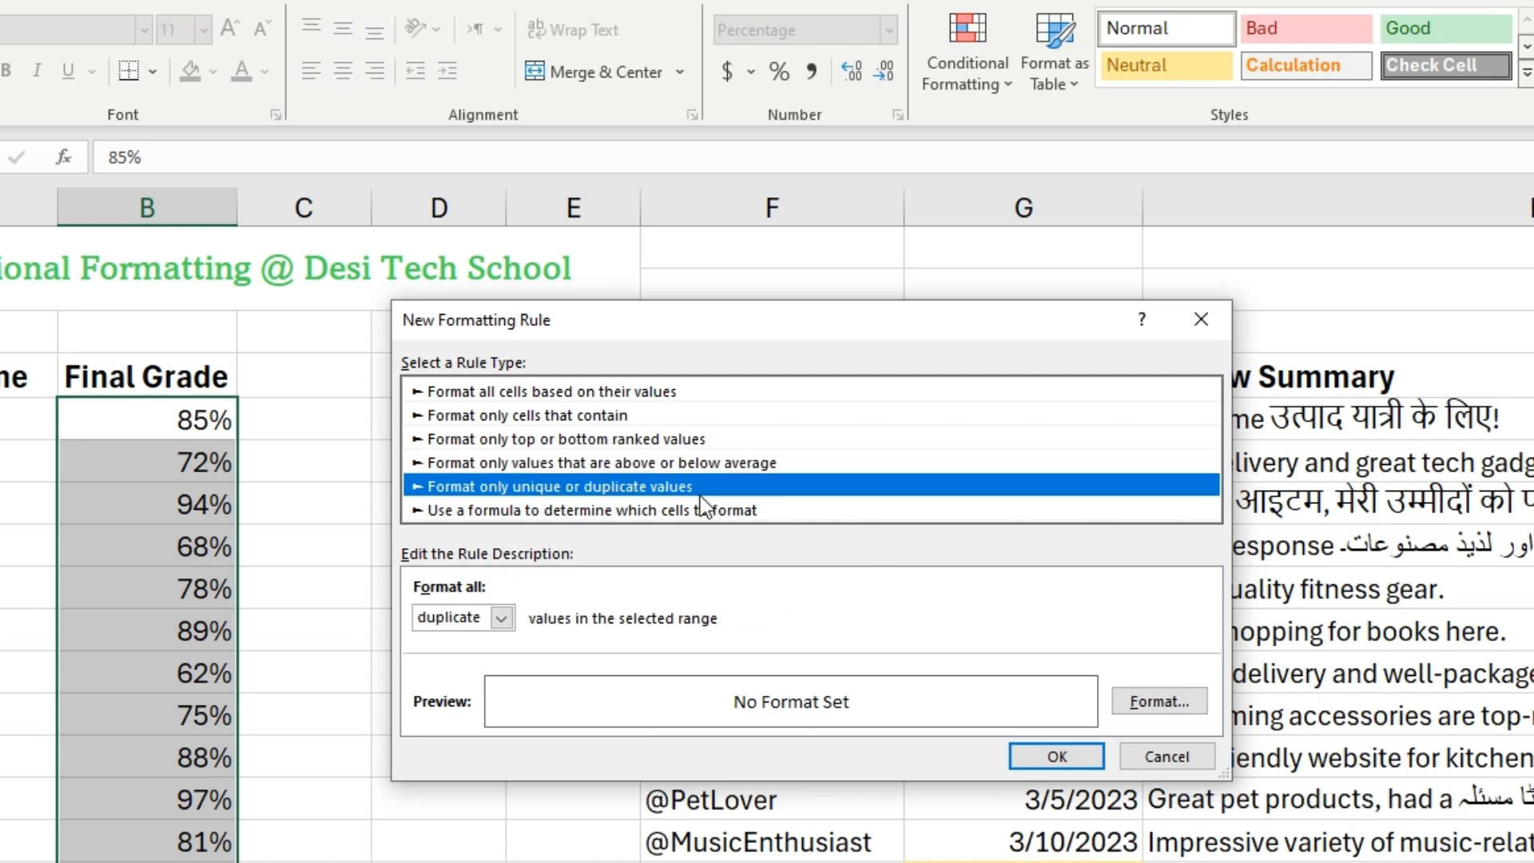
{"action": "left_click", "coordinate": [489, 623]}
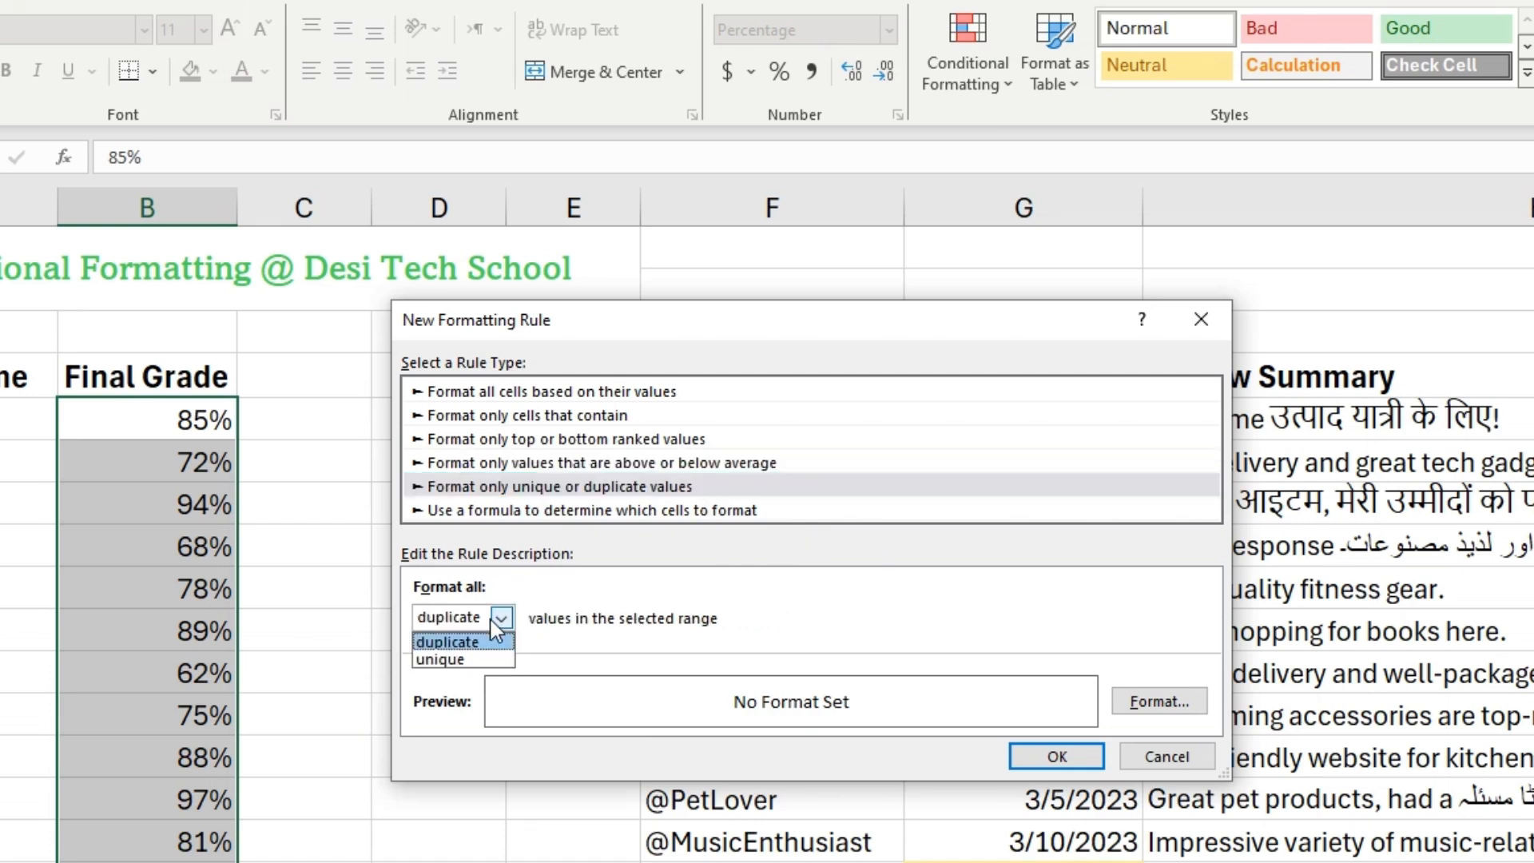
{"action": "left_click", "coordinate": [447, 637]}
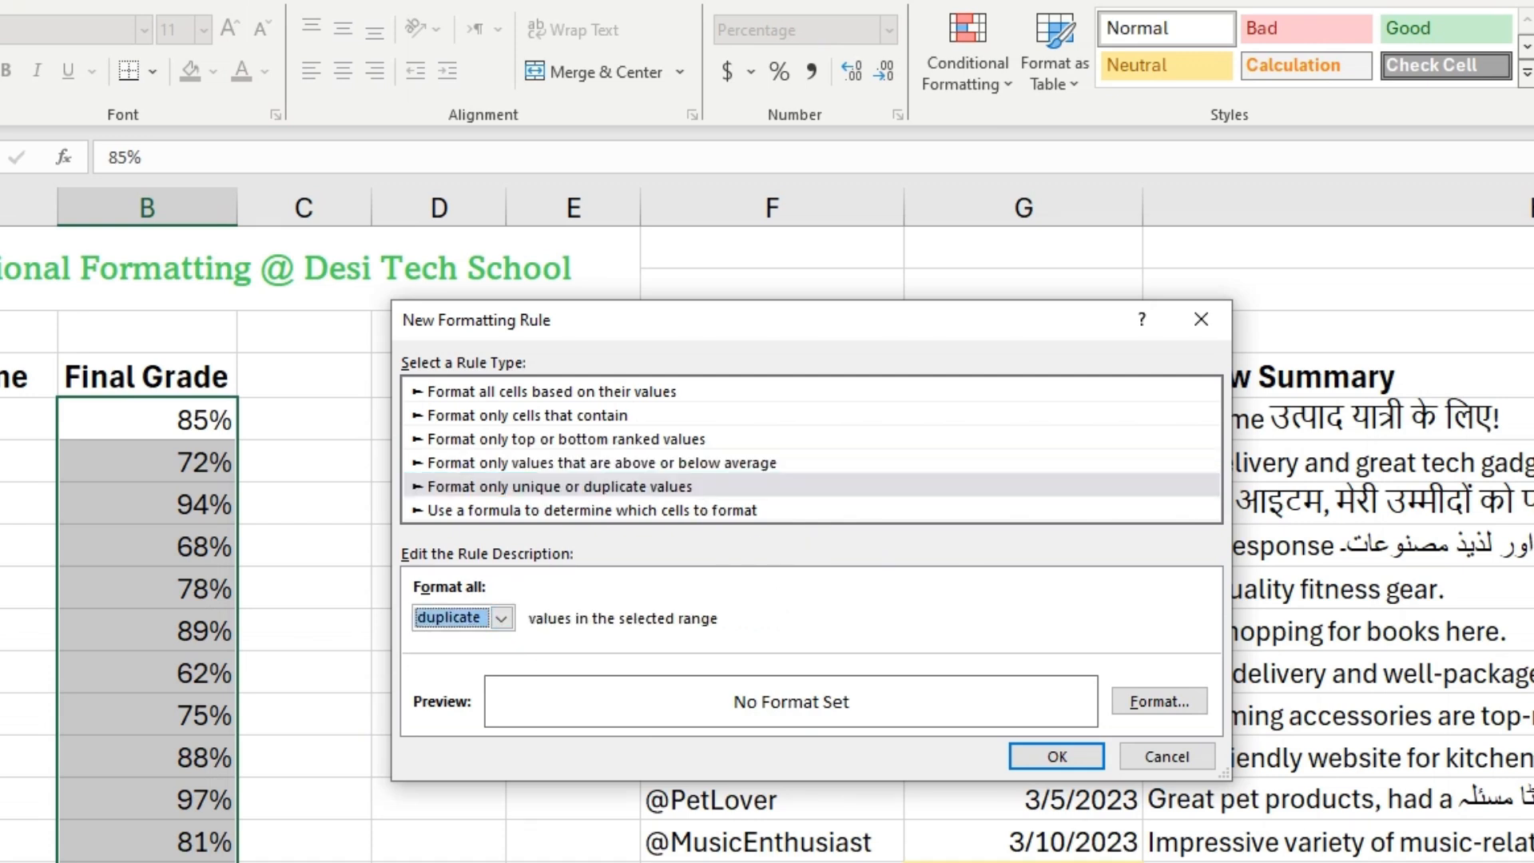
{"action": "left_click", "coordinate": [501, 617]}
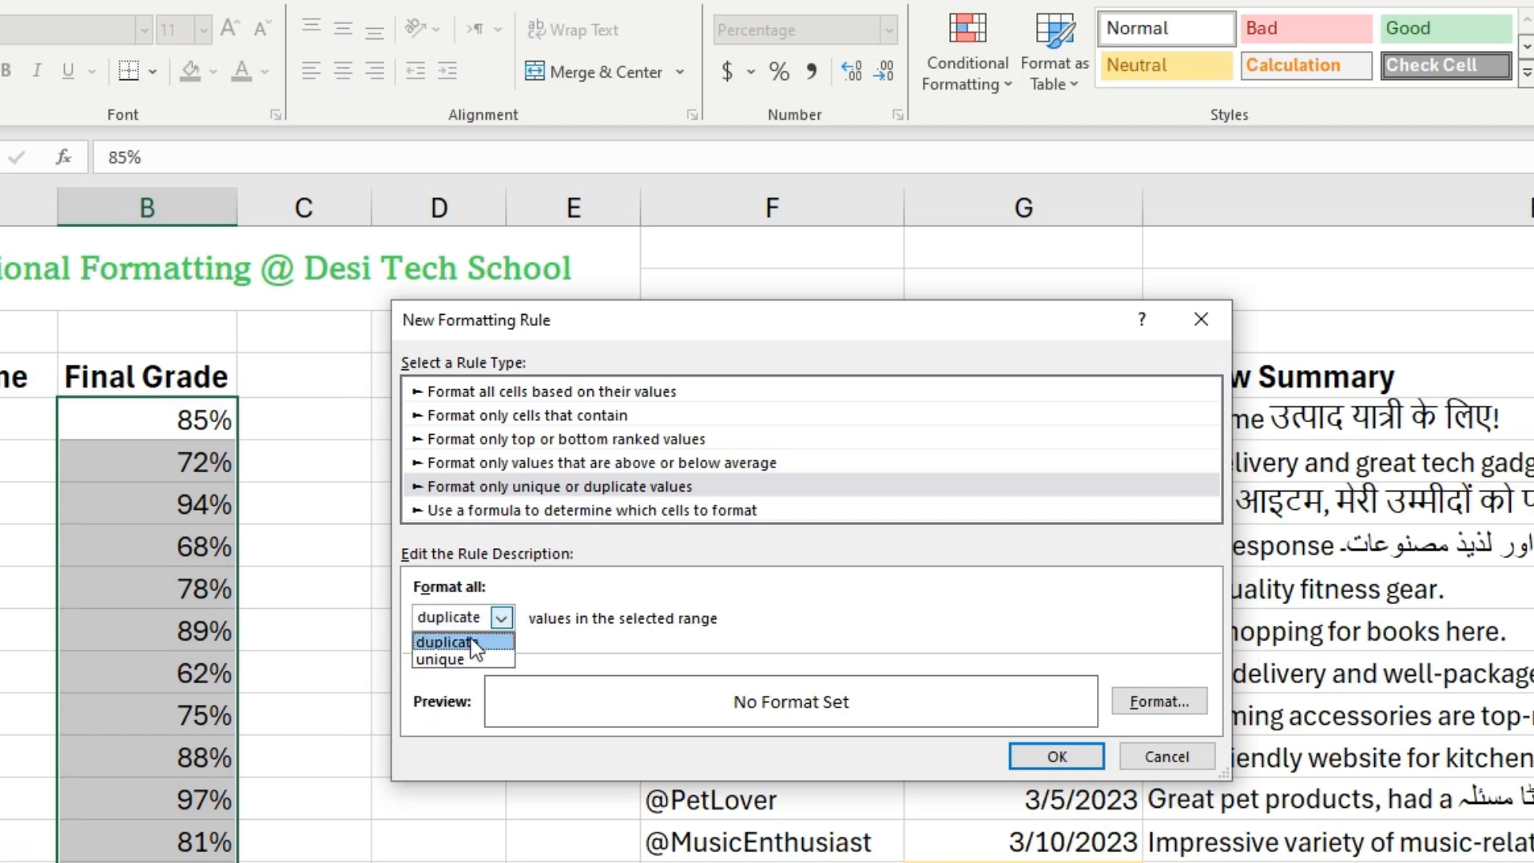
{"action": "left_click", "coordinate": [644, 627]}
{"action": "left_click", "coordinate": [661, 488]}
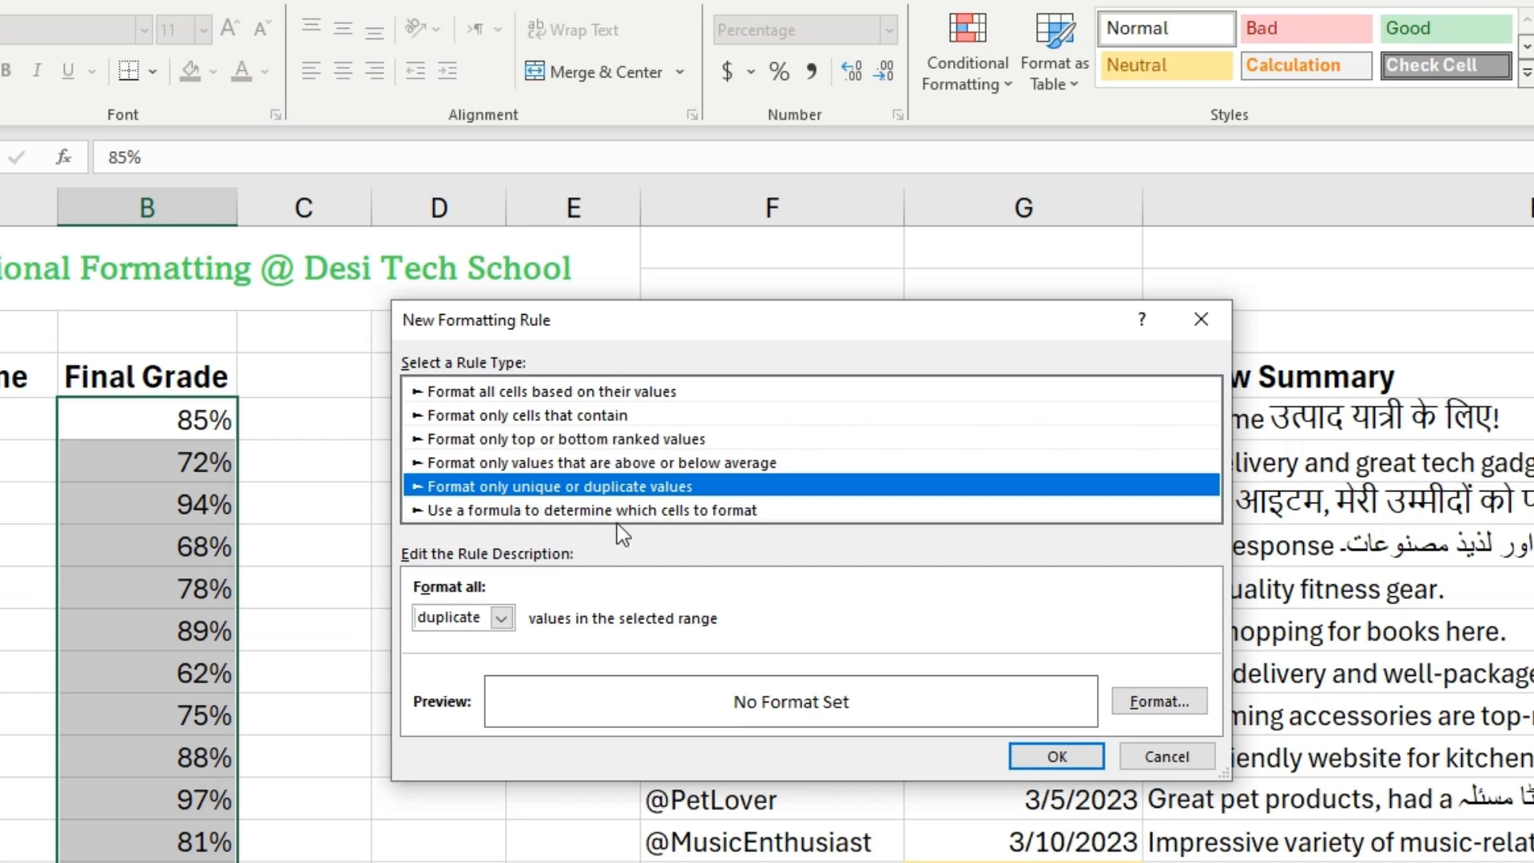
- Switch the new rule to a formula-based one and give it a red fill with Bold font
{"action": "left_click", "coordinate": [573, 511]}
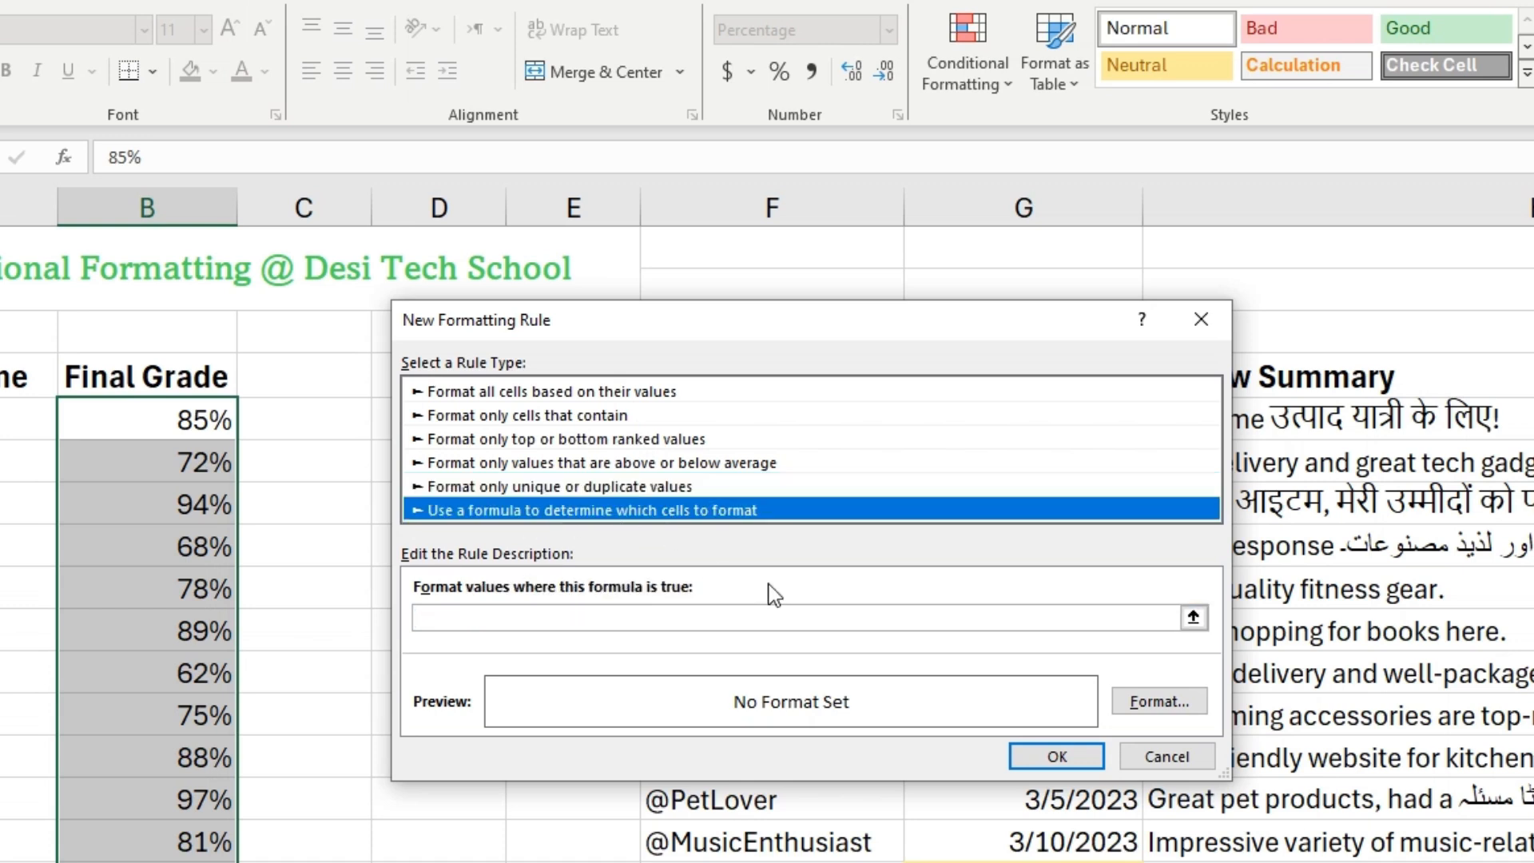
{"action": "left_click", "coordinate": [595, 617]}
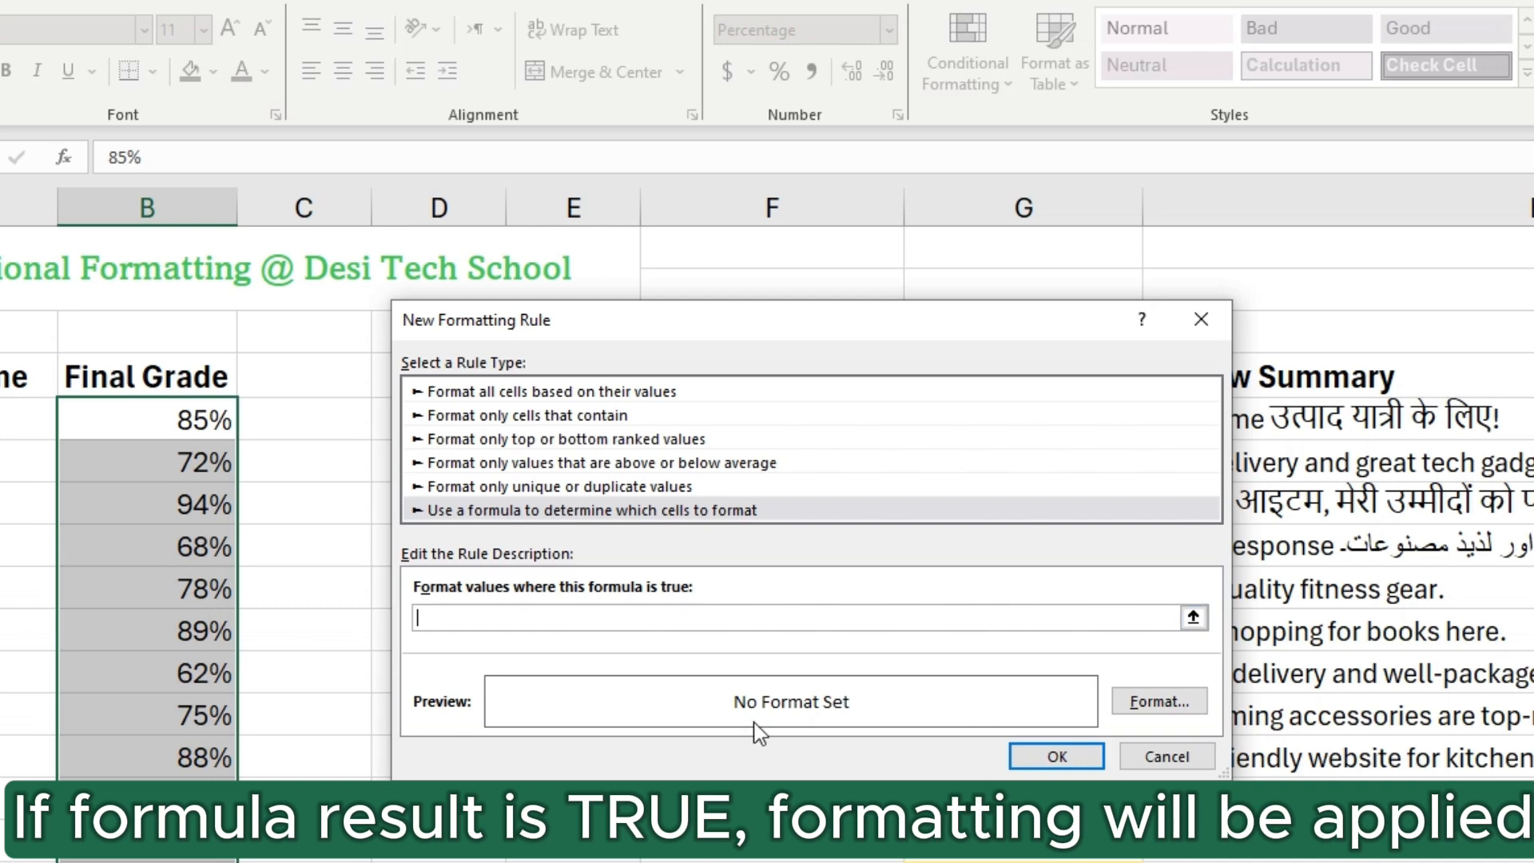
{"action": "left_click", "coordinate": [1159, 701]}
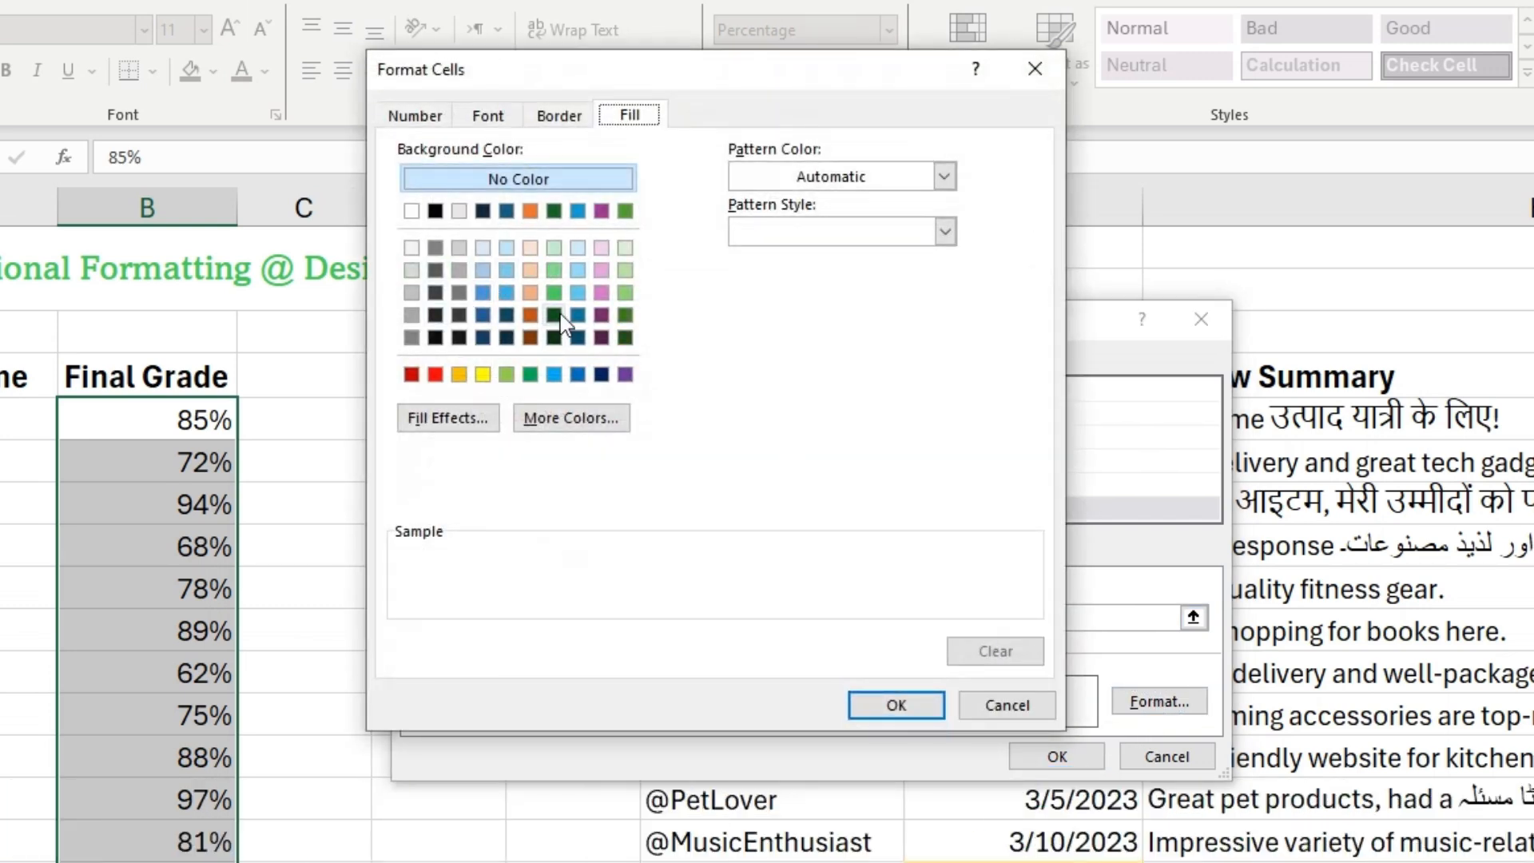
{"action": "left_click", "coordinate": [435, 374]}
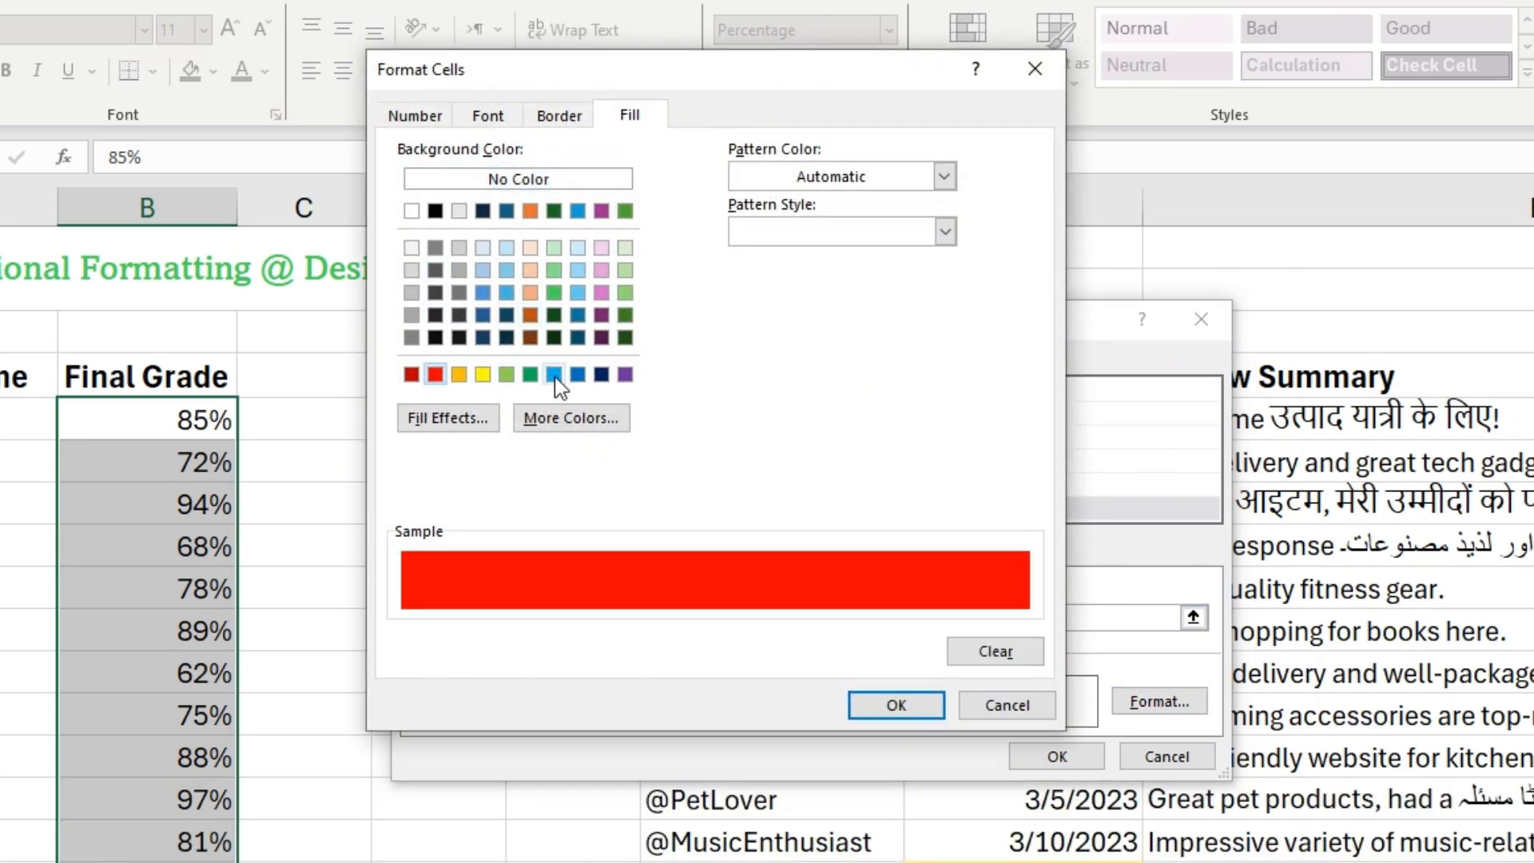
{"action": "left_click", "coordinate": [495, 120]}
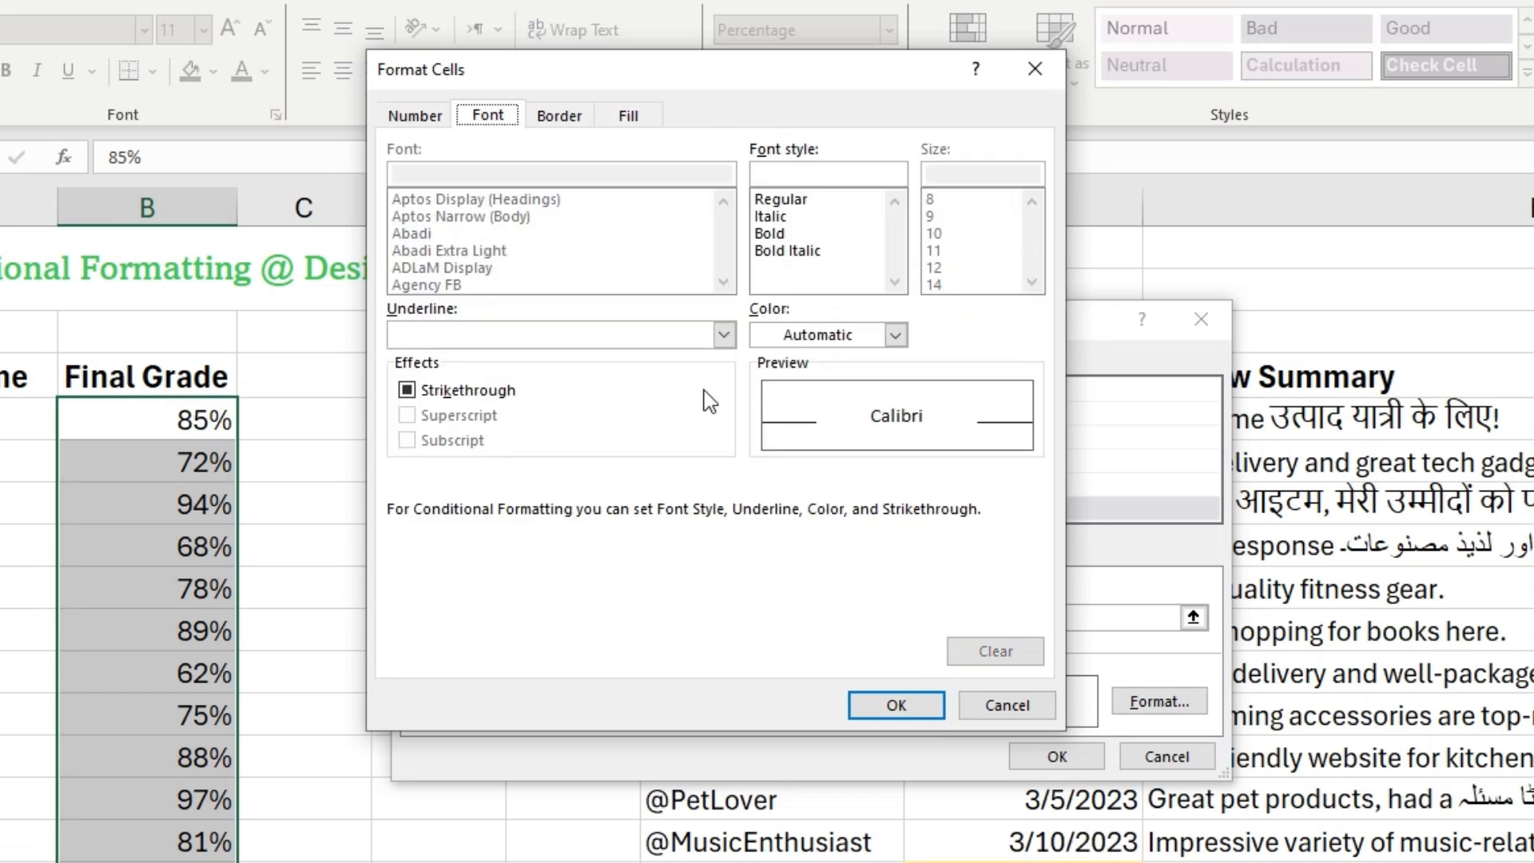
{"action": "left_click", "coordinate": [775, 234]}
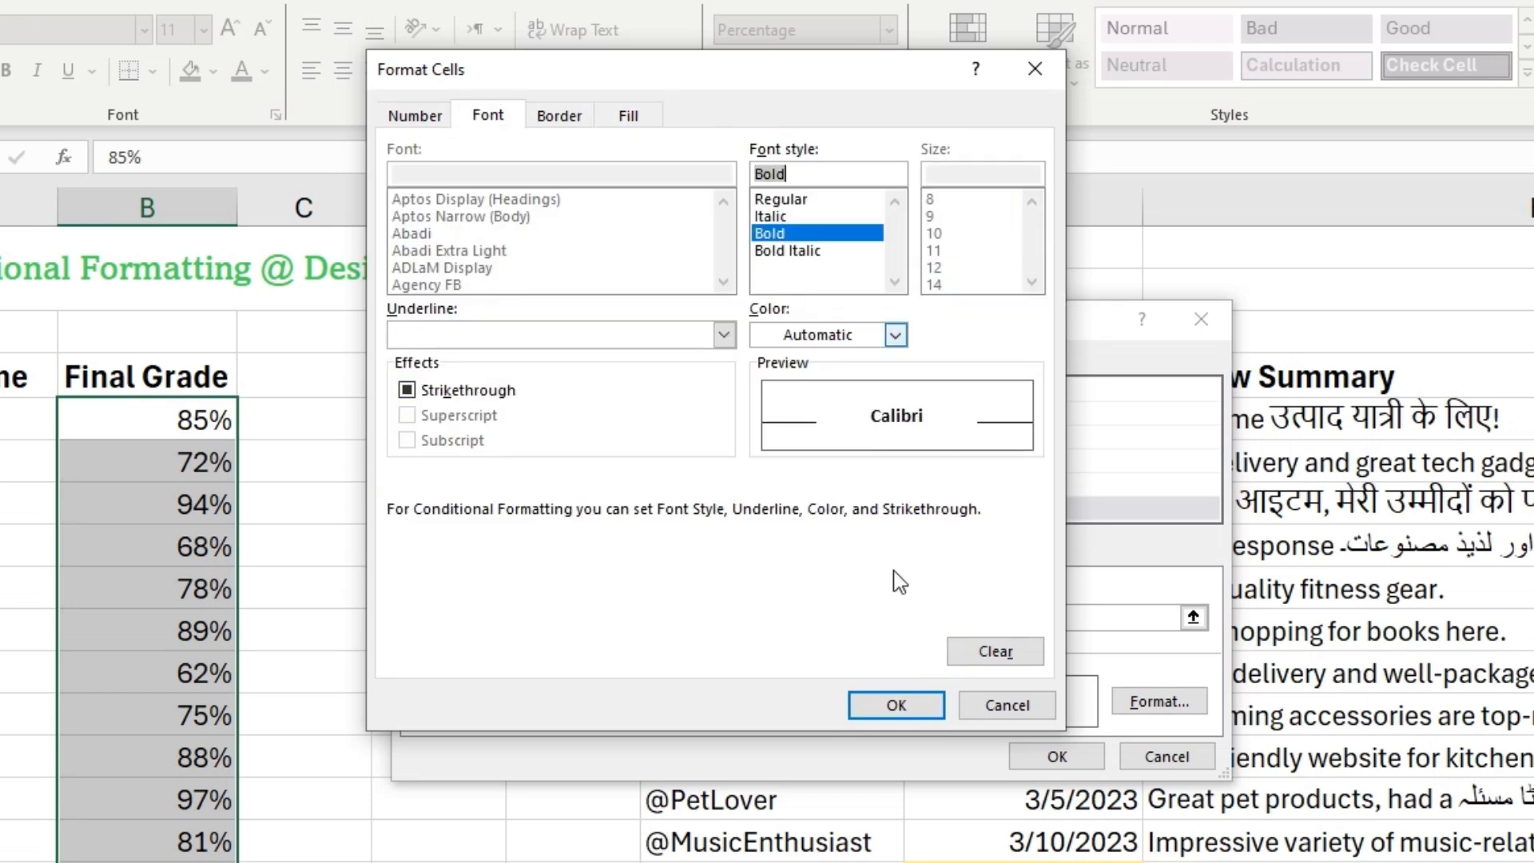
{"action": "left_click", "coordinate": [893, 704]}
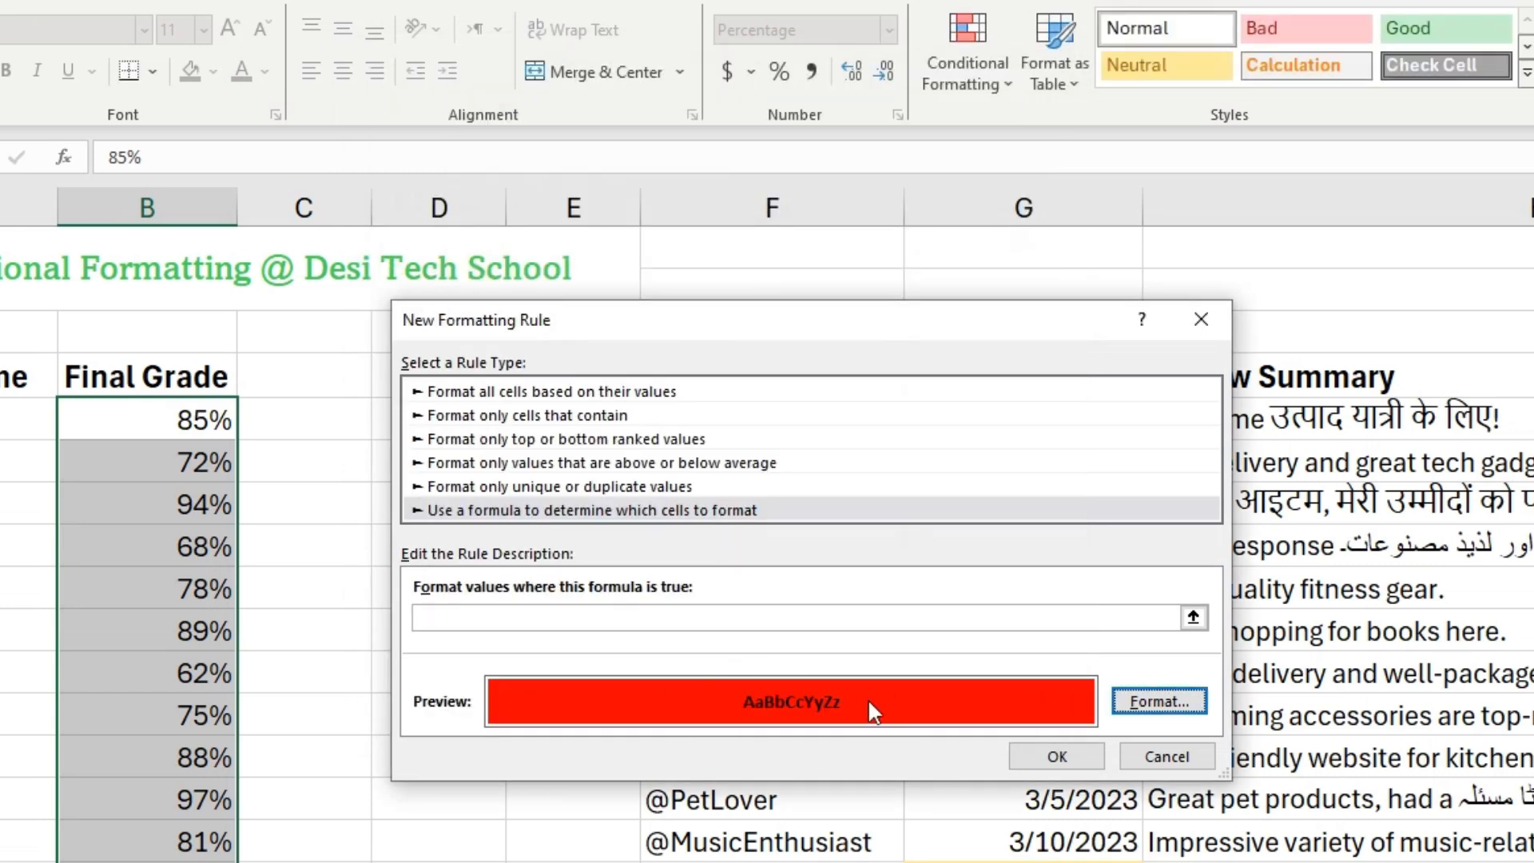
- Review the formula, all-cells and cells-that-contain rule types for the new rule
{"action": "left_click", "coordinate": [550, 619]}
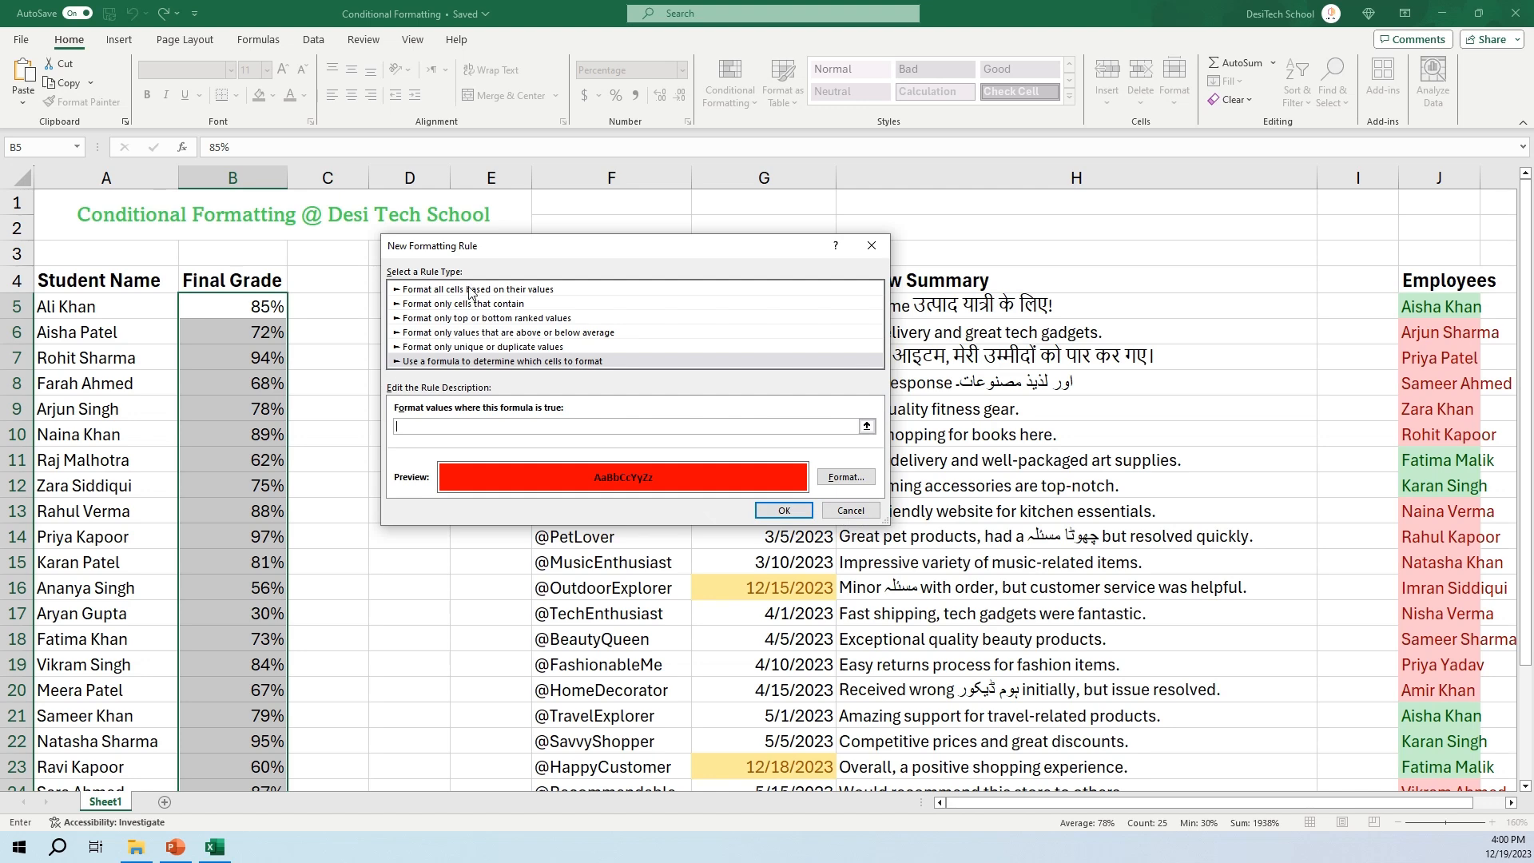
{"action": "left_click", "coordinate": [470, 289]}
{"action": "left_click", "coordinate": [485, 304]}
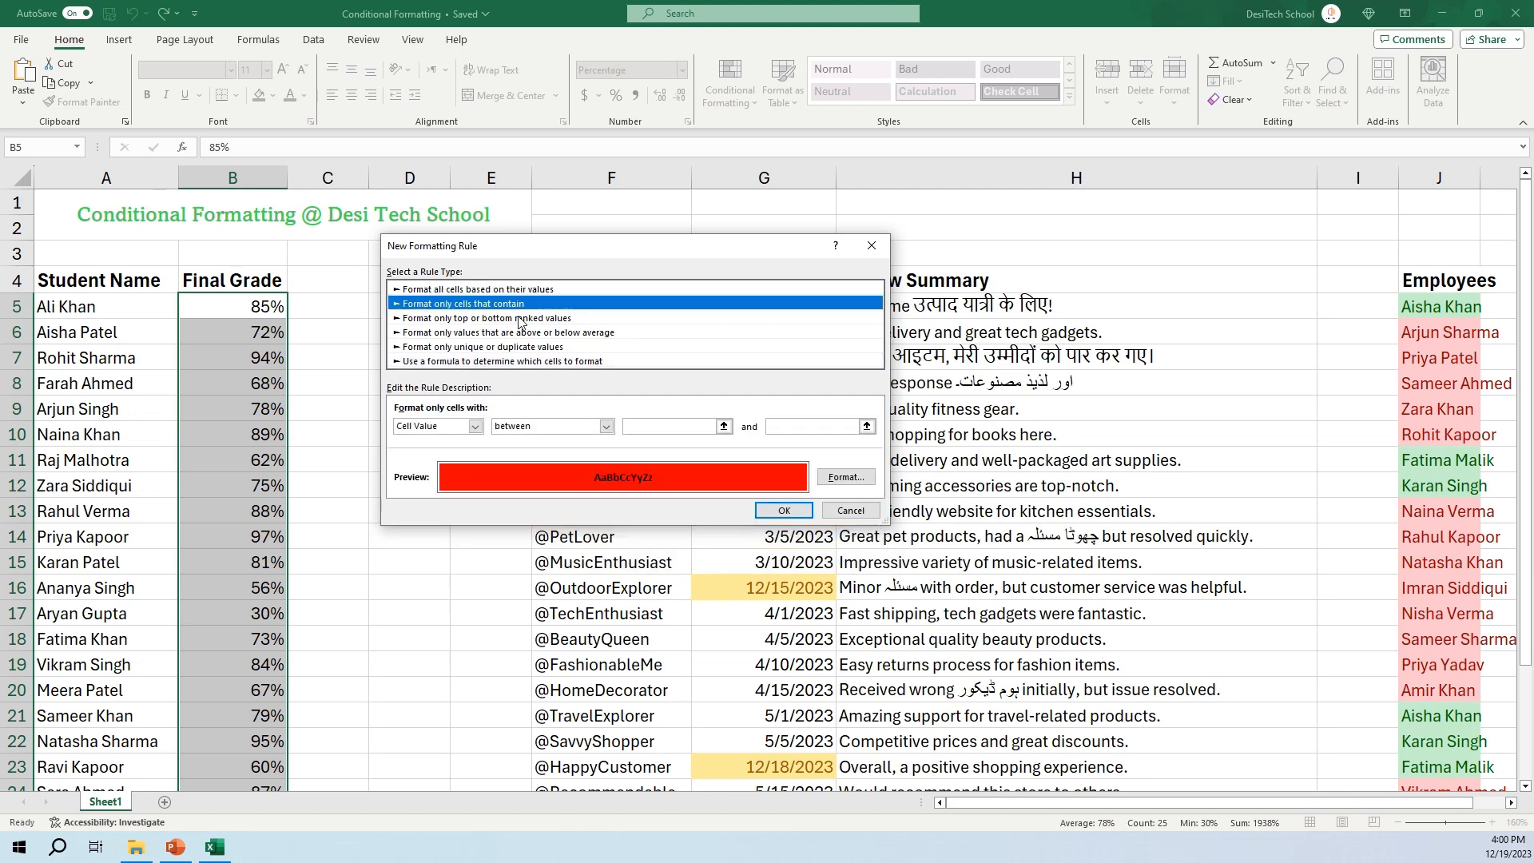